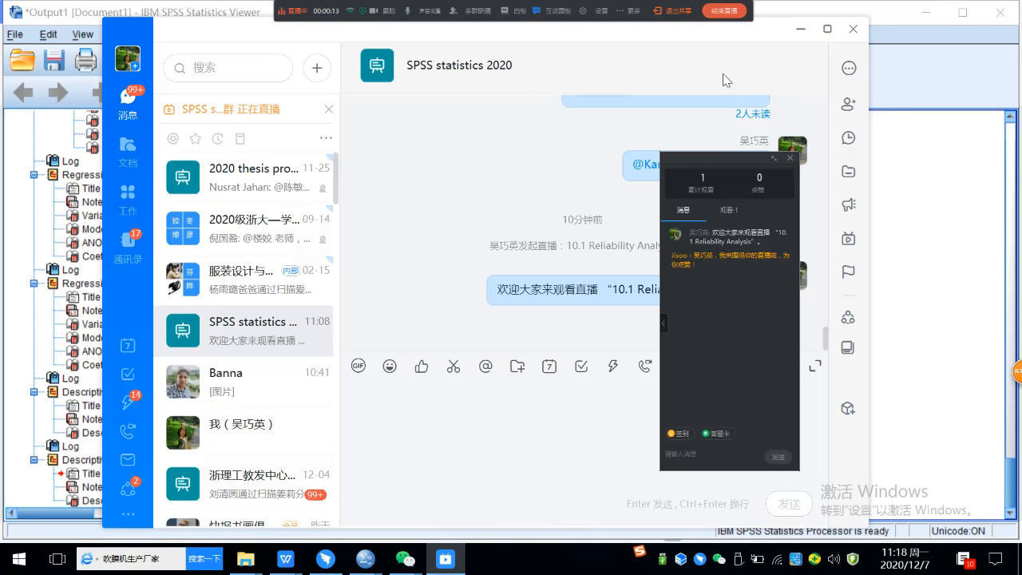
Step: Clear the live-chat panel and group chat window away and switch to the lecture 11 reliability analysis document in WPS
left_click(791, 159)
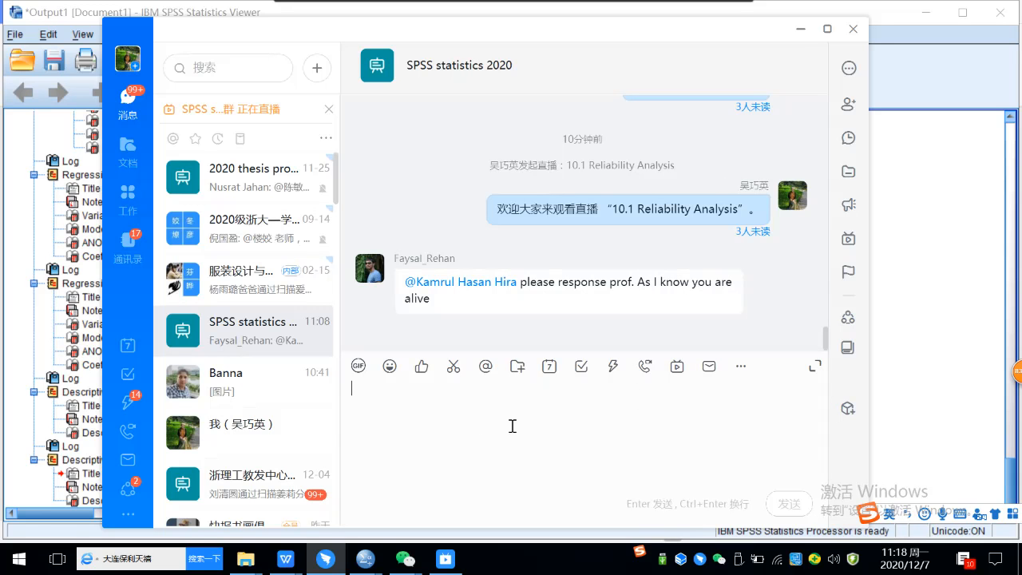
left_click(800, 30)
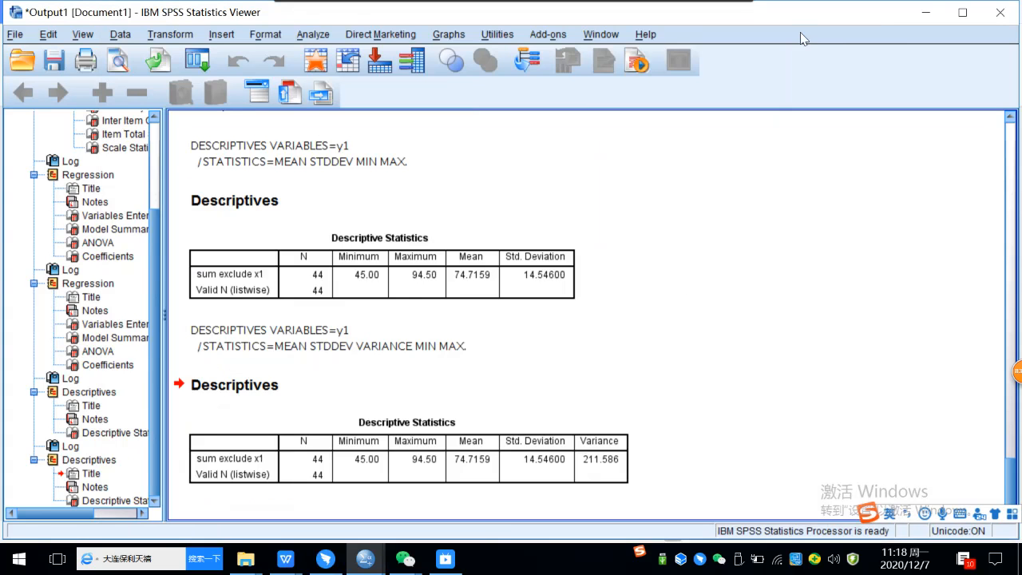
left_click(283, 561)
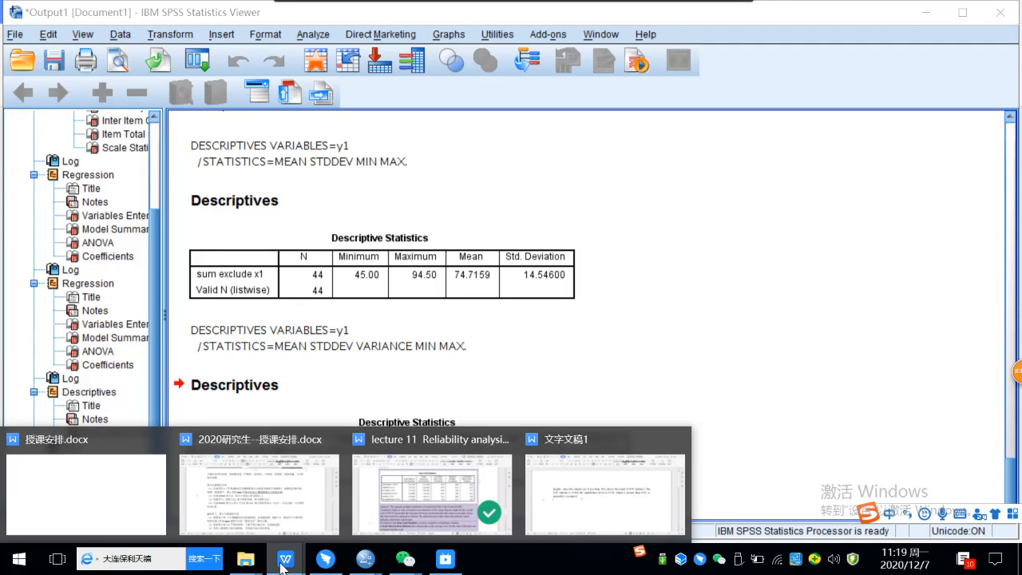
left_click(415, 497)
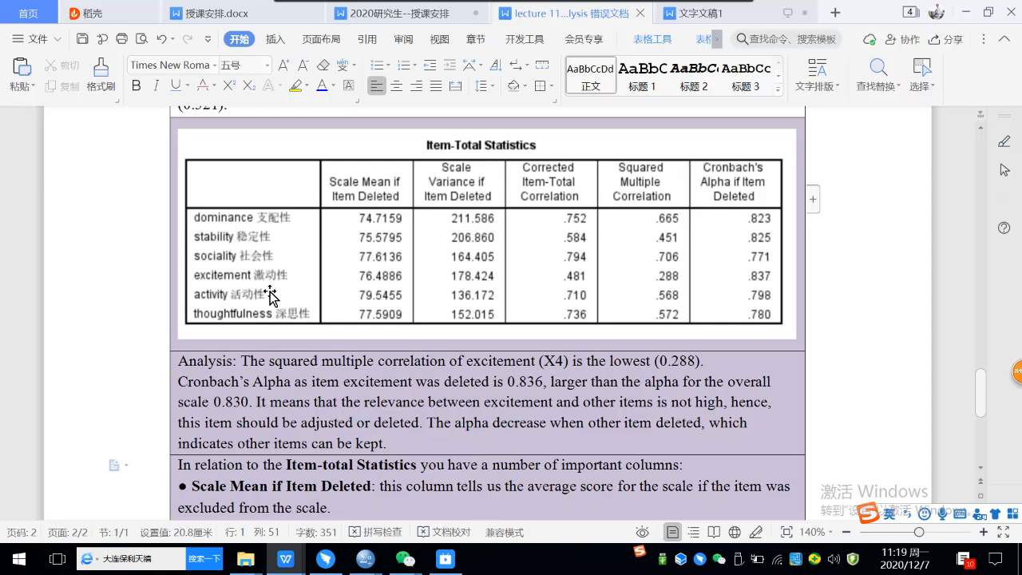
Step: Review the CASE 1 description at the start of the lecture document and the operation steps beneath it
scroll(270, 292, "up", 7)
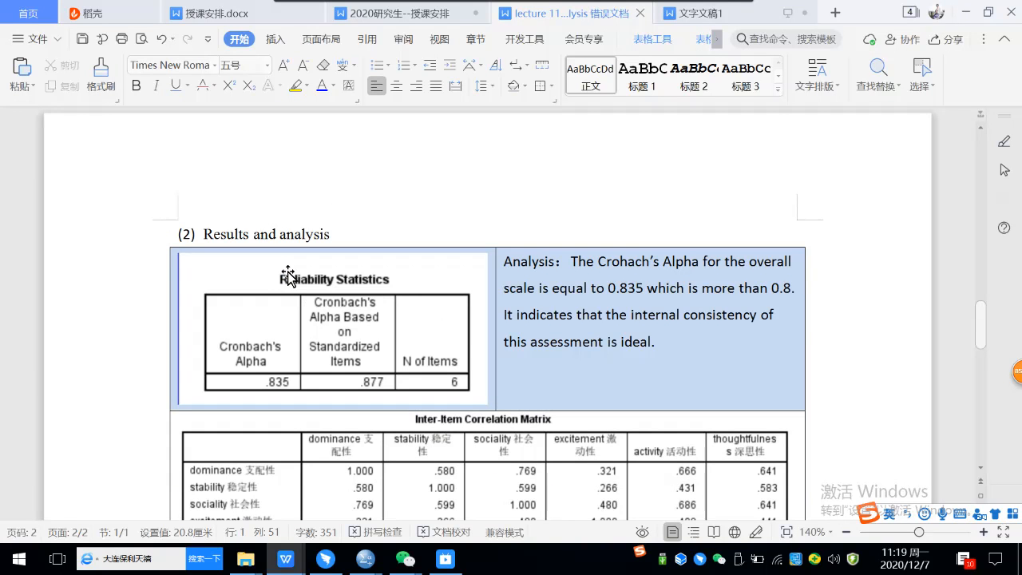
left_click_drag(980, 324, 980, 158)
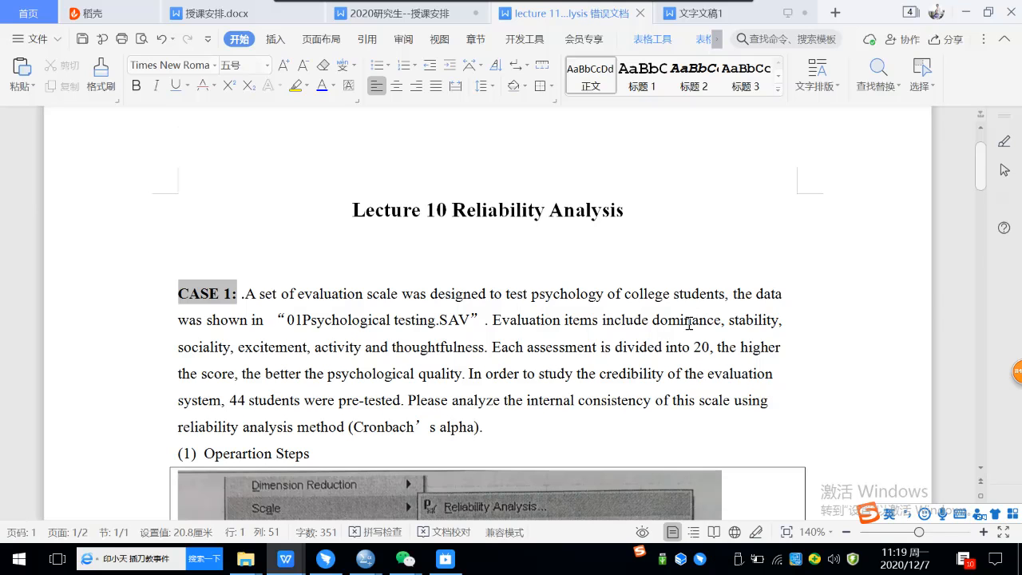
scroll(688, 322, "down", 1)
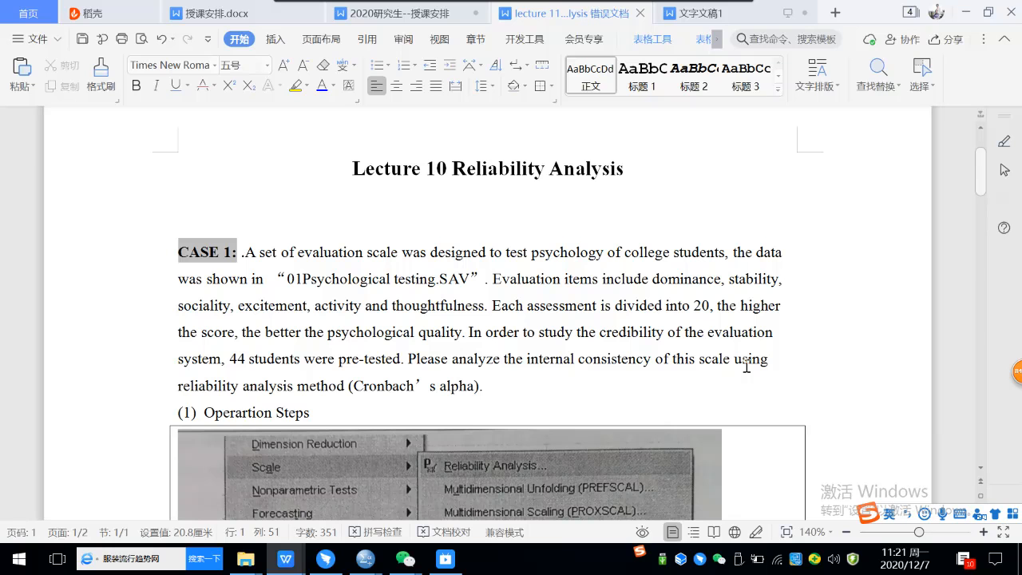
scroll(659, 363, "down", 4)
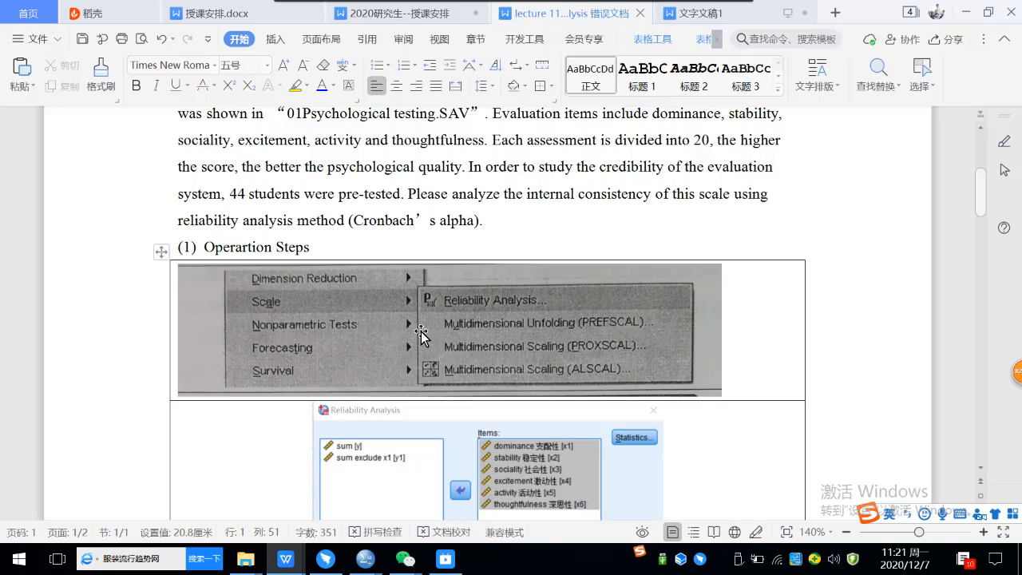
Step: Switch to the 01 Psychological testing.sav dataset in SPSS, check the variables' measurement levels, and return to the data rows
mouse_move(375, 562)
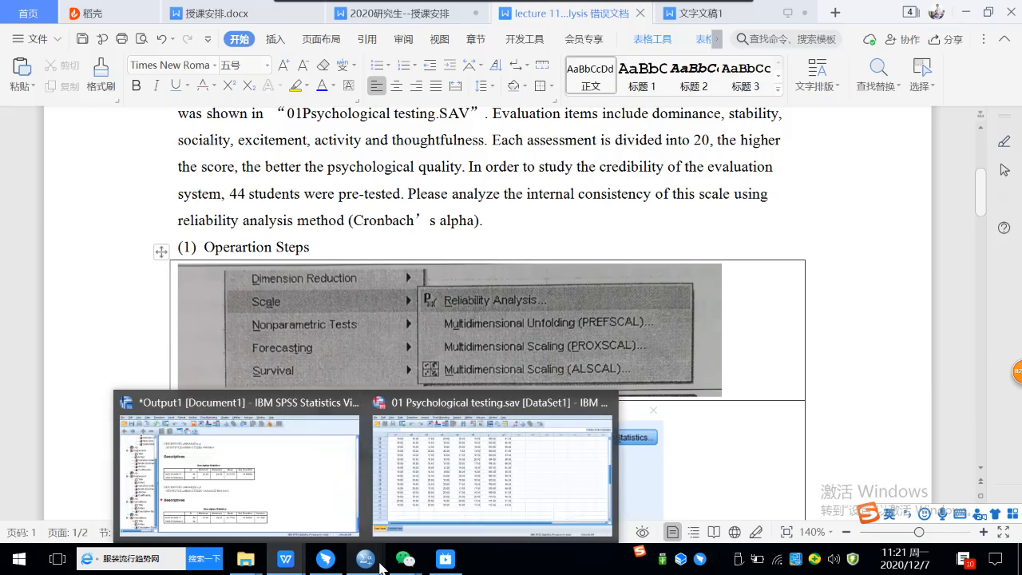
left_click(419, 482)
left_click(97, 504)
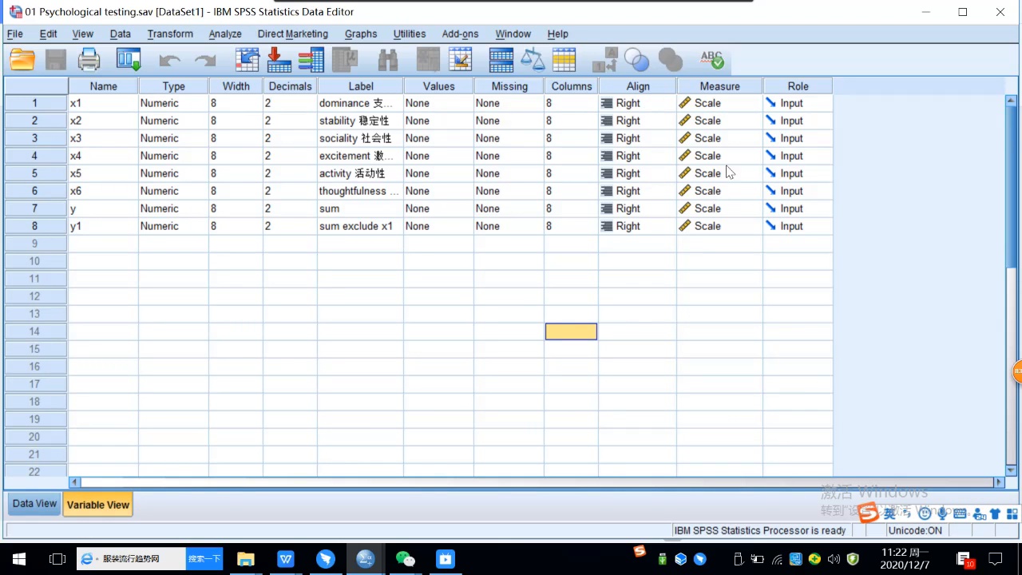
left_click(747, 107)
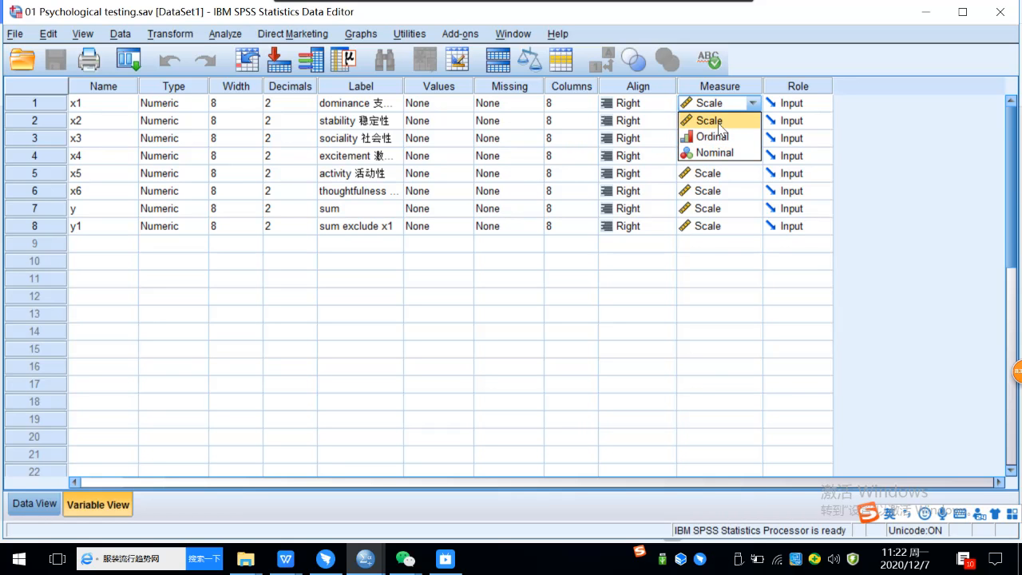
left_click(24, 507)
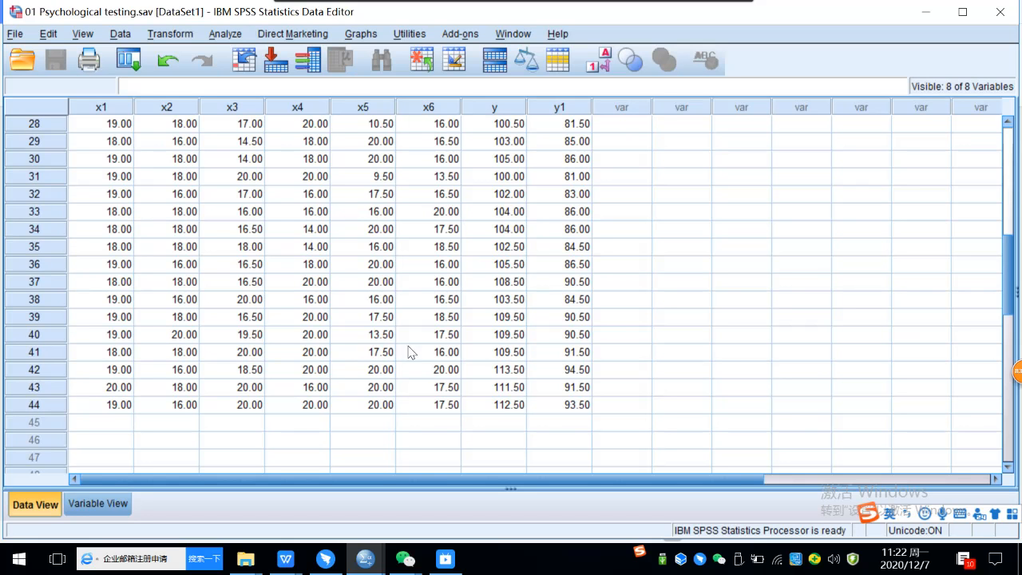
Step: Set up a Reliability Analysis of items x1 to x6 using the Alpha model
left_click(226, 35)
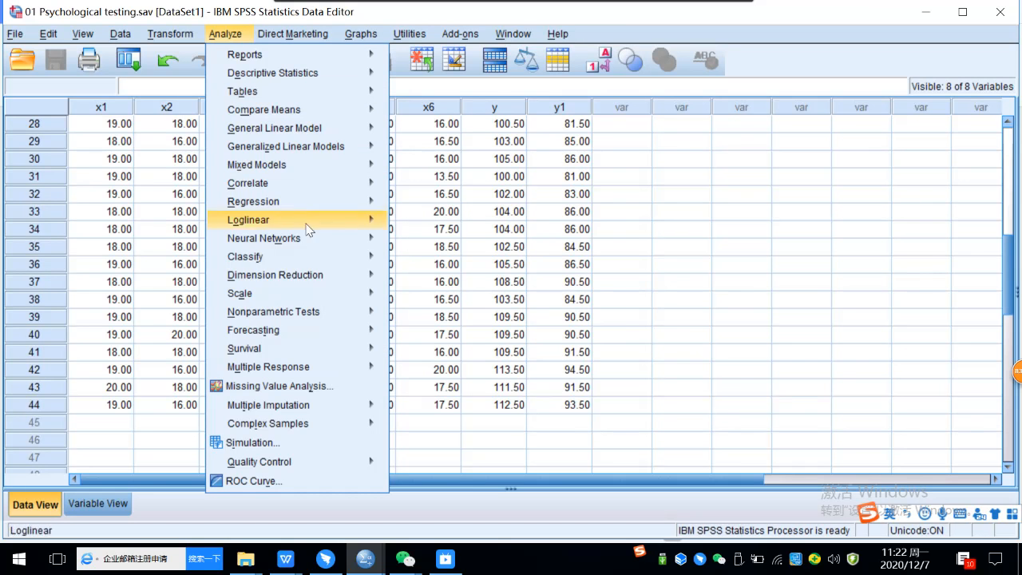
mouse_move(273, 299)
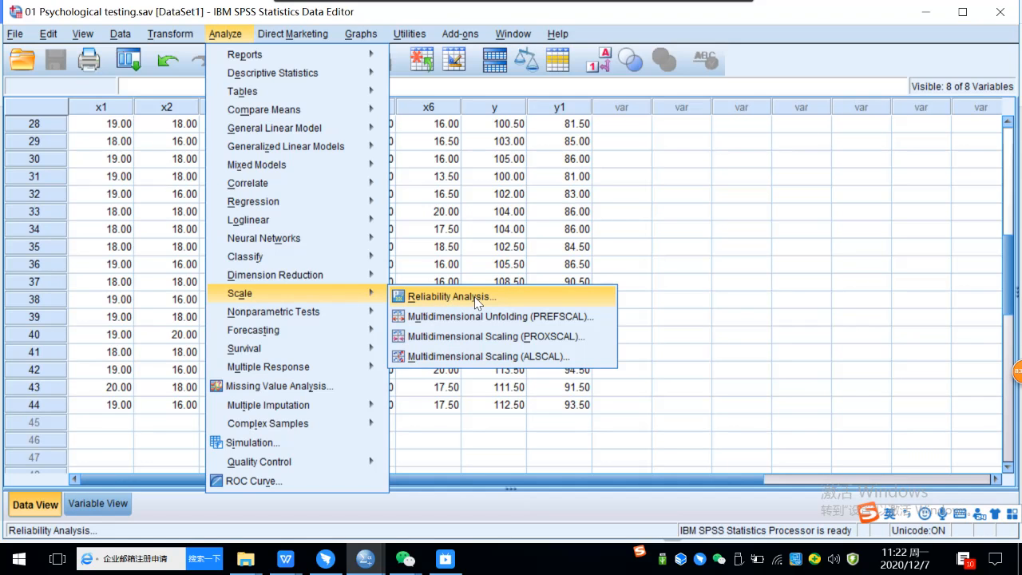
left_click(501, 300)
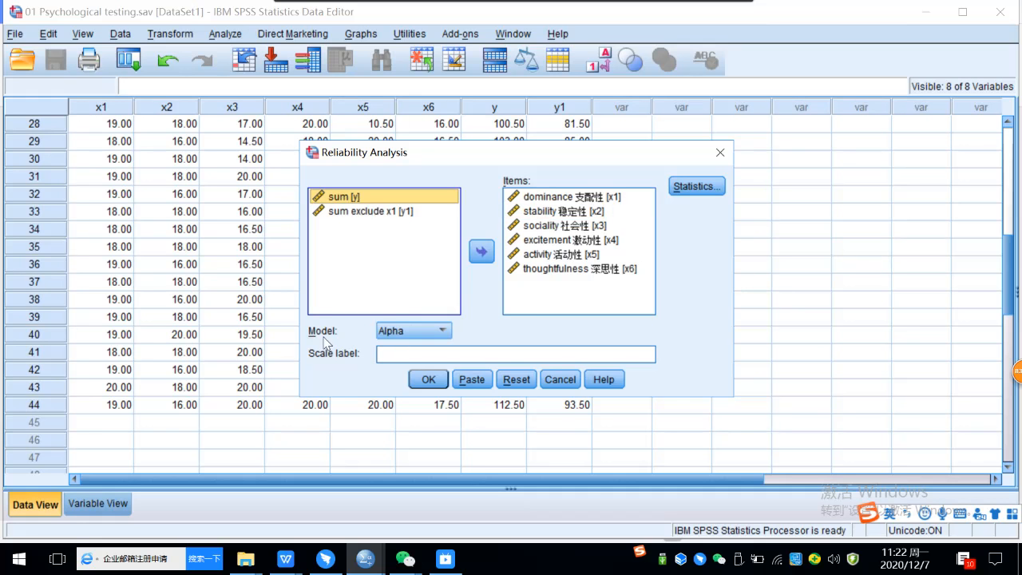
left_click(442, 331)
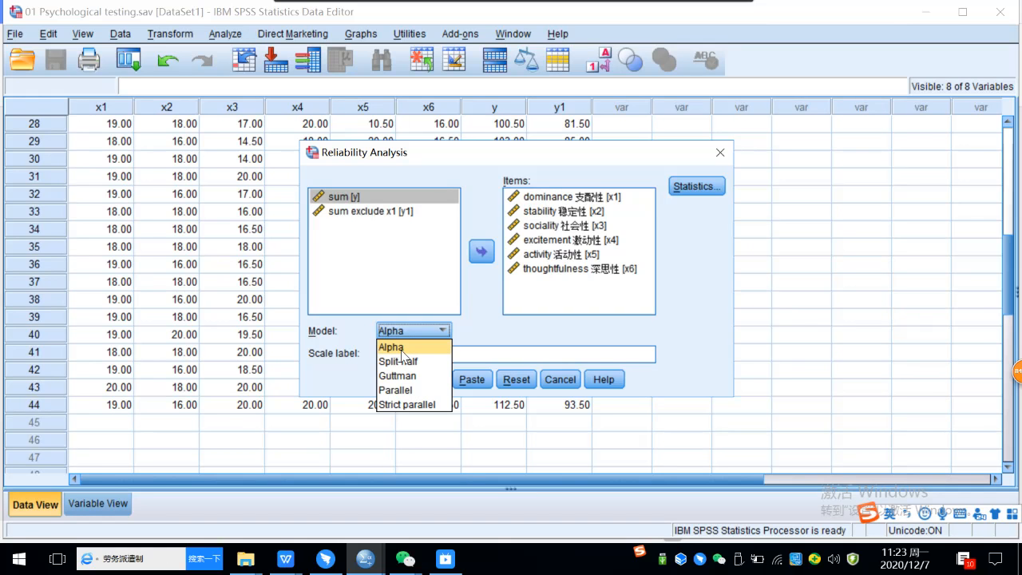
left_click(402, 350)
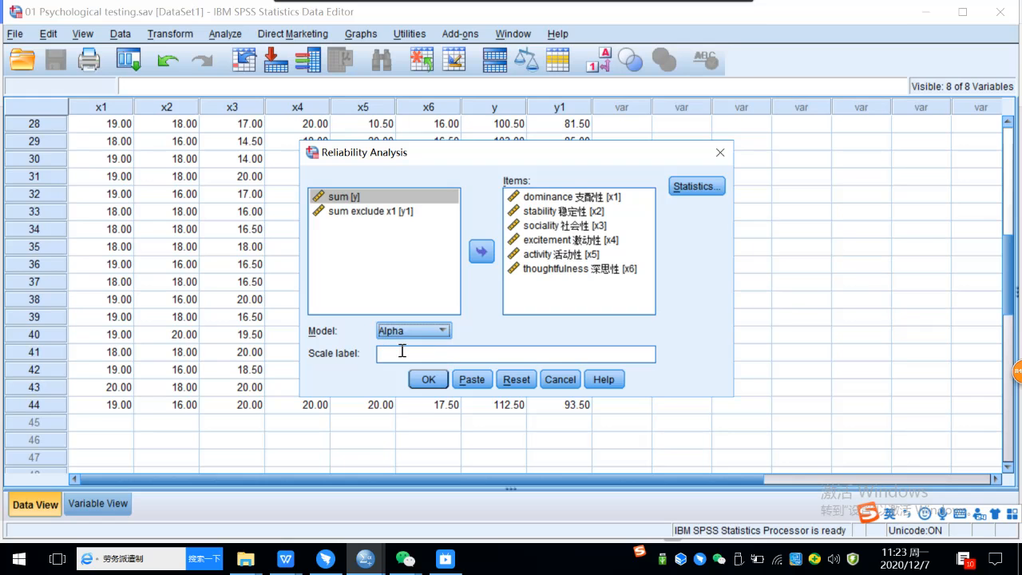
Step: Accept Scale, Scale if item deleted and inter-item Correlations as the statistics and run the reliability analysis
left_click(700, 188)
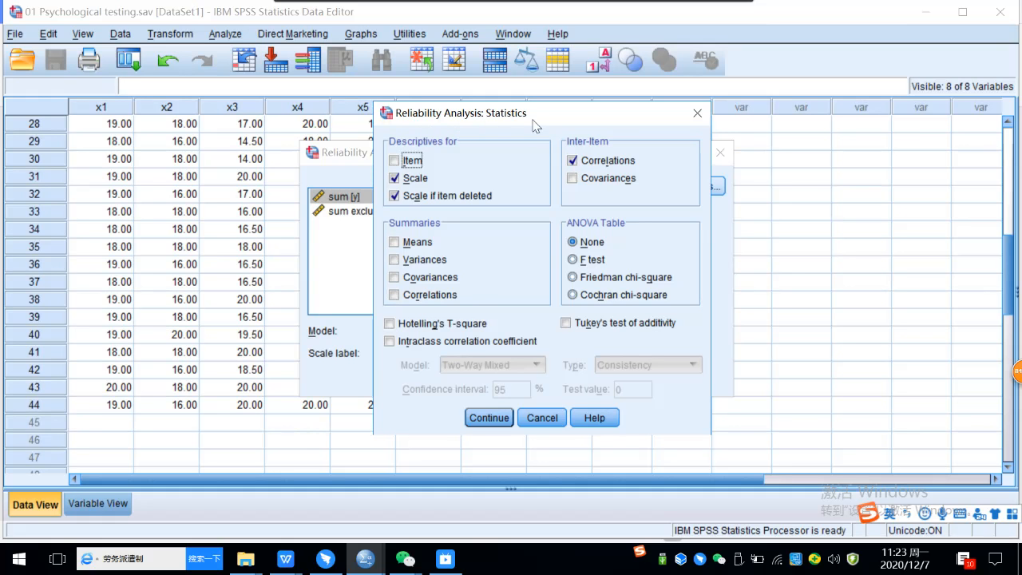
left_click(488, 418)
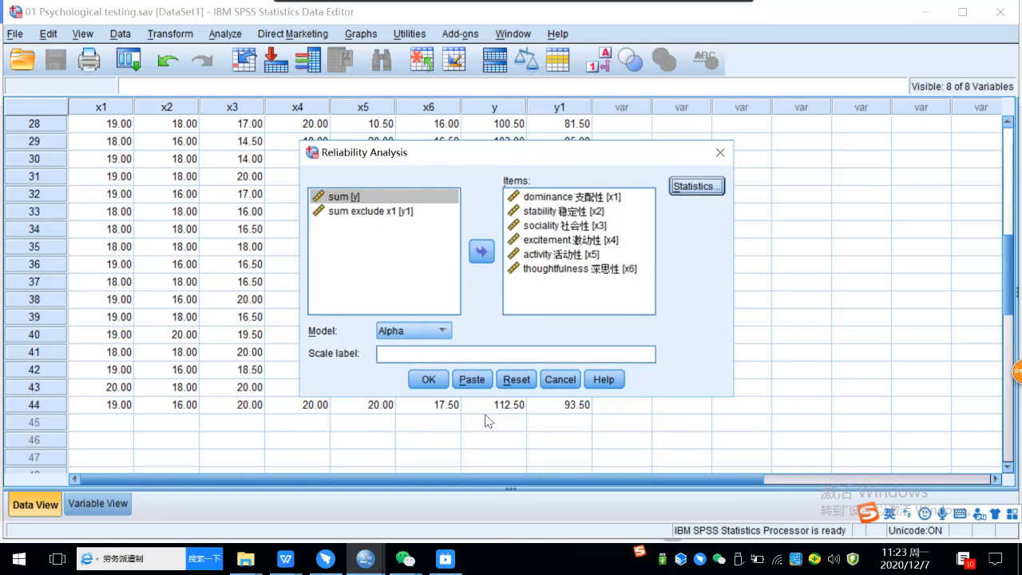
left_click(428, 380)
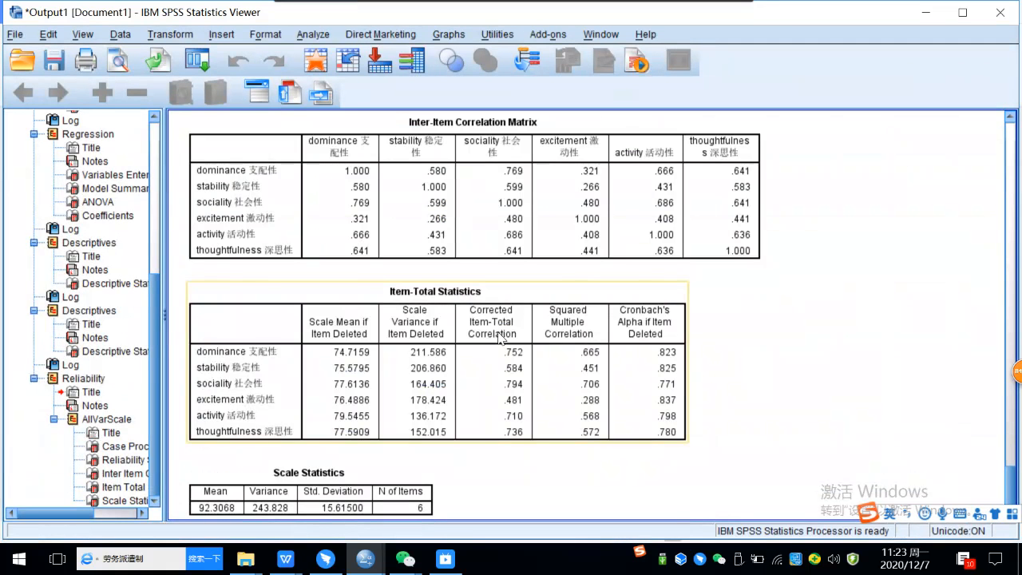
Step: Examine the Case Processing Summary and the Cronbach's Alpha values in the Reliability Statistics table of the new output
scroll(499, 341, "up", 2)
scroll(499, 337, "up", 8)
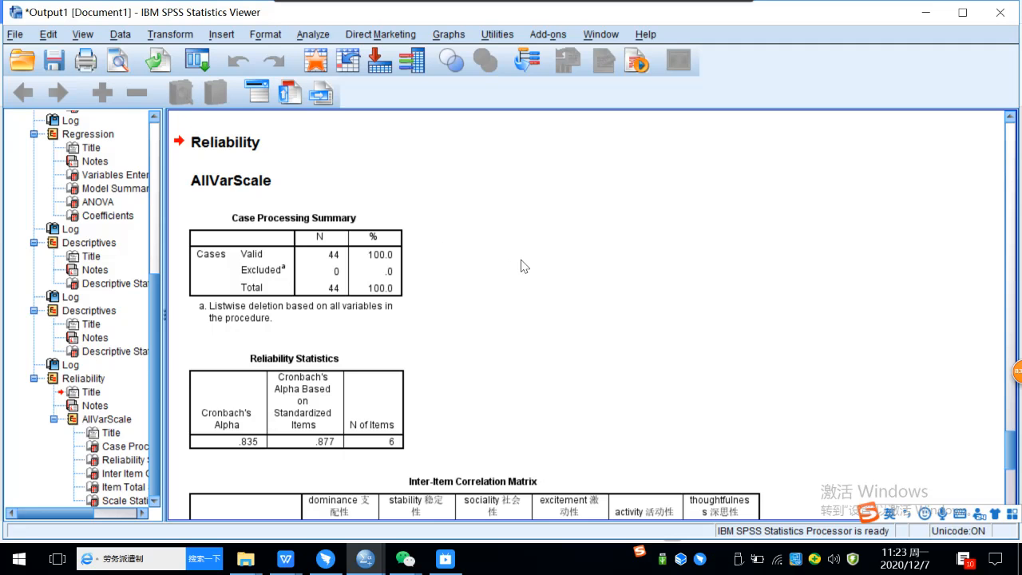
scroll(519, 263, "down", 4)
scroll(523, 258, "down", 2)
left_click(370, 219)
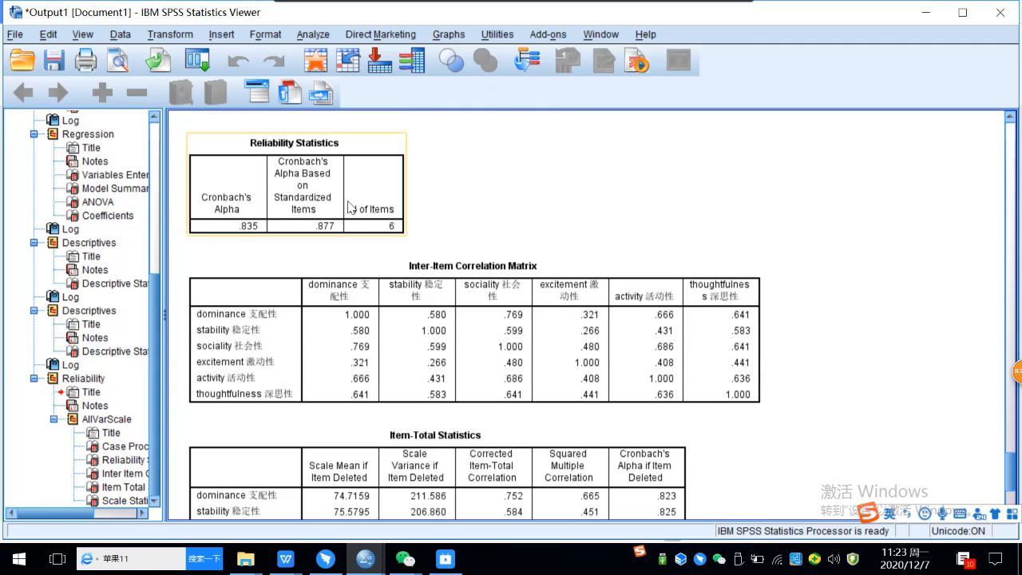
left_click(338, 257)
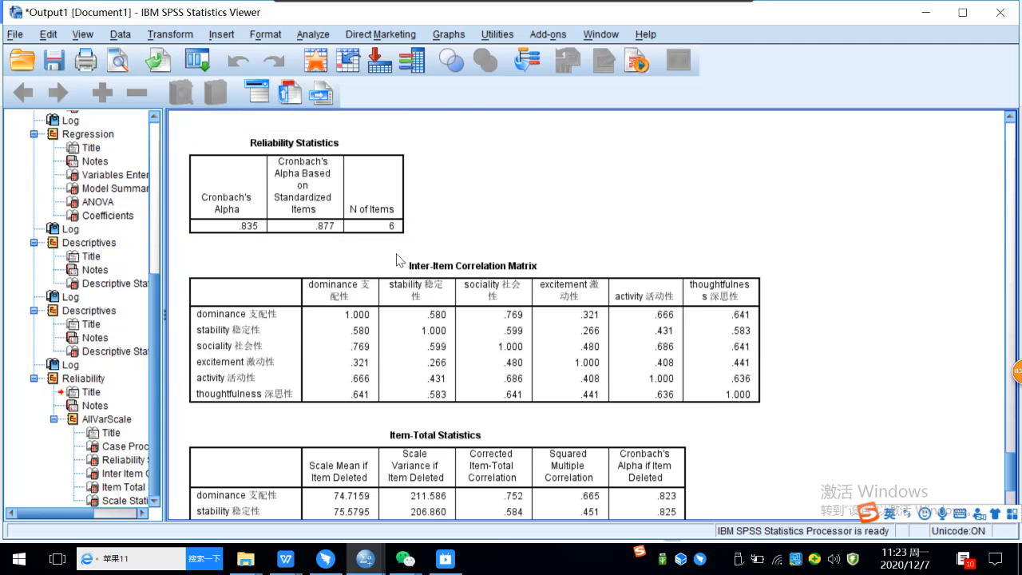
left_click(404, 209)
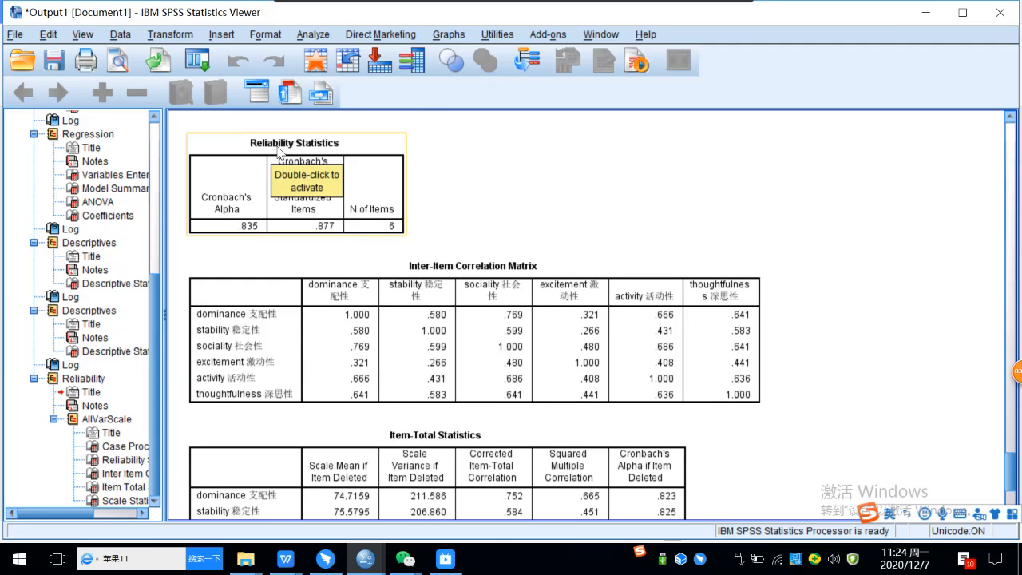
left_click(659, 260)
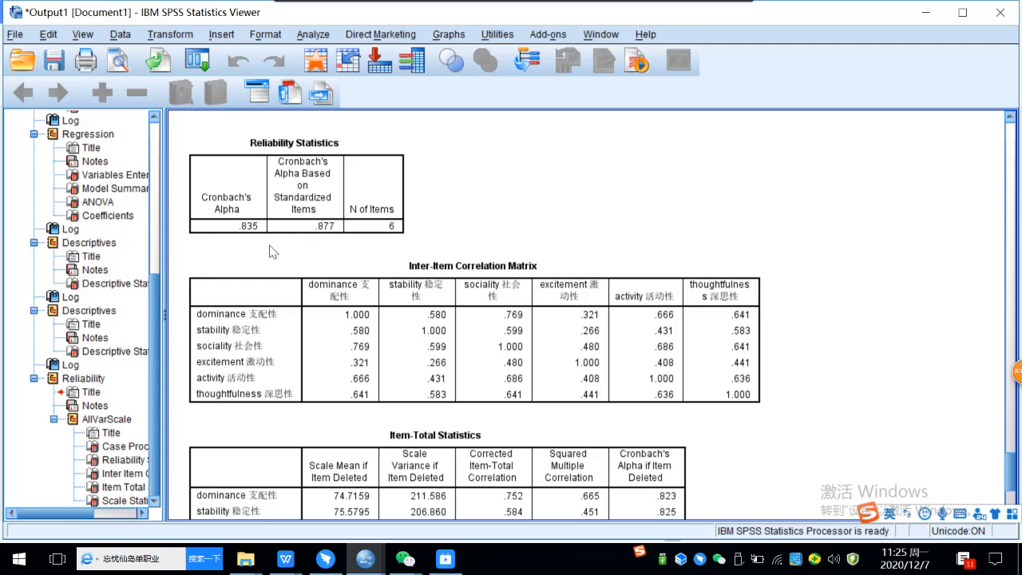
left_click(311, 226)
left_click(458, 190)
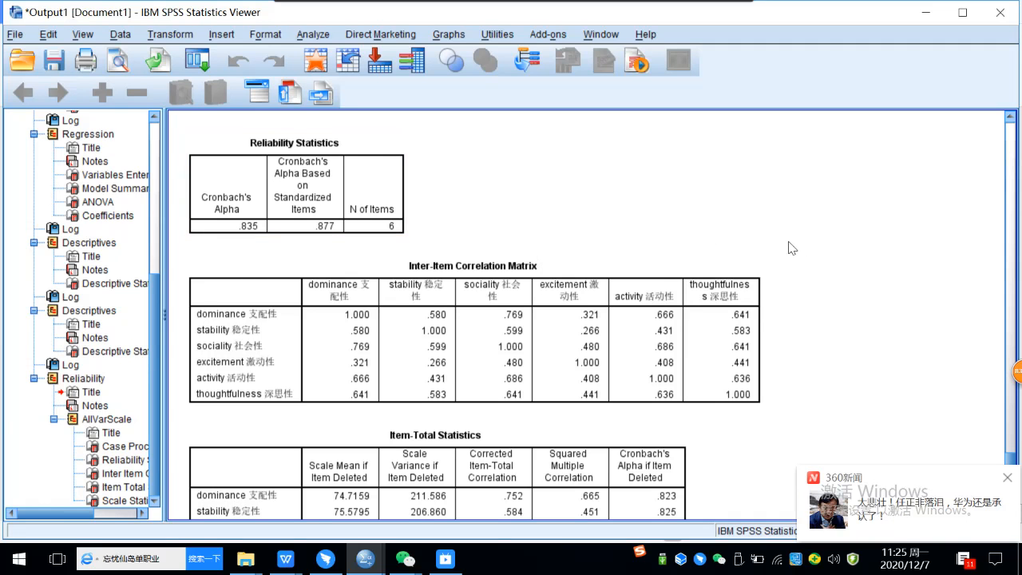
Step: Examine the Inter-Item Correlation Matrix and Item-Total Statistics, comparing alpha if item deleted with the overall Cronbach's Alpha
scroll(802, 251, "down", 3)
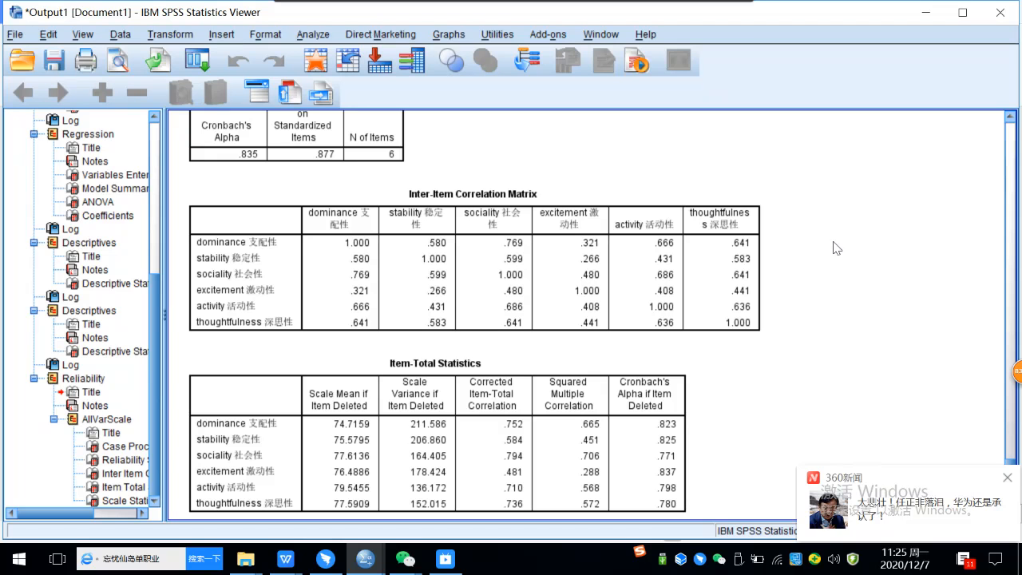
scroll(835, 245, "down", 3)
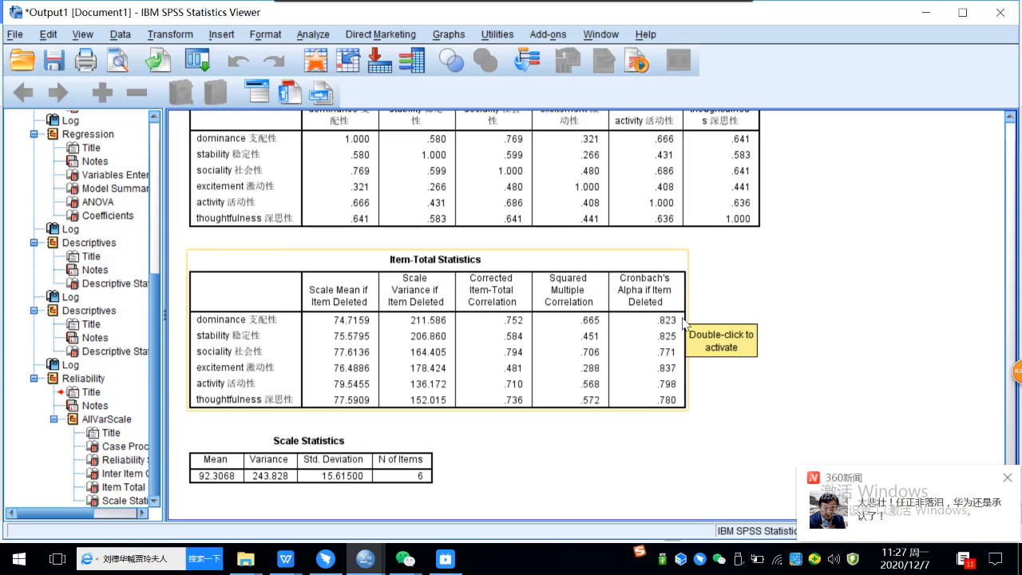
scroll(691, 307, "up", 2)
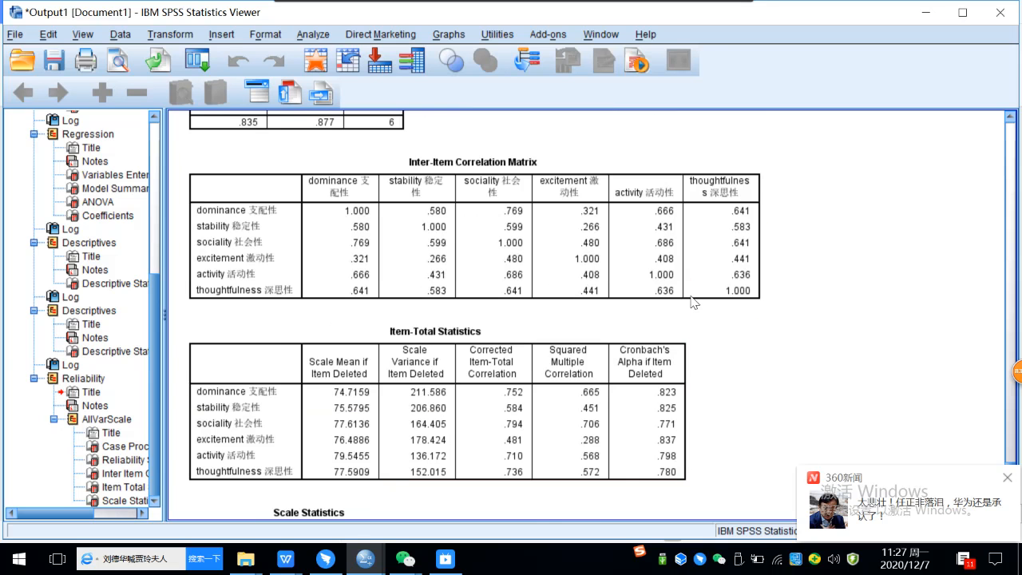
scroll(691, 302, "up", 4)
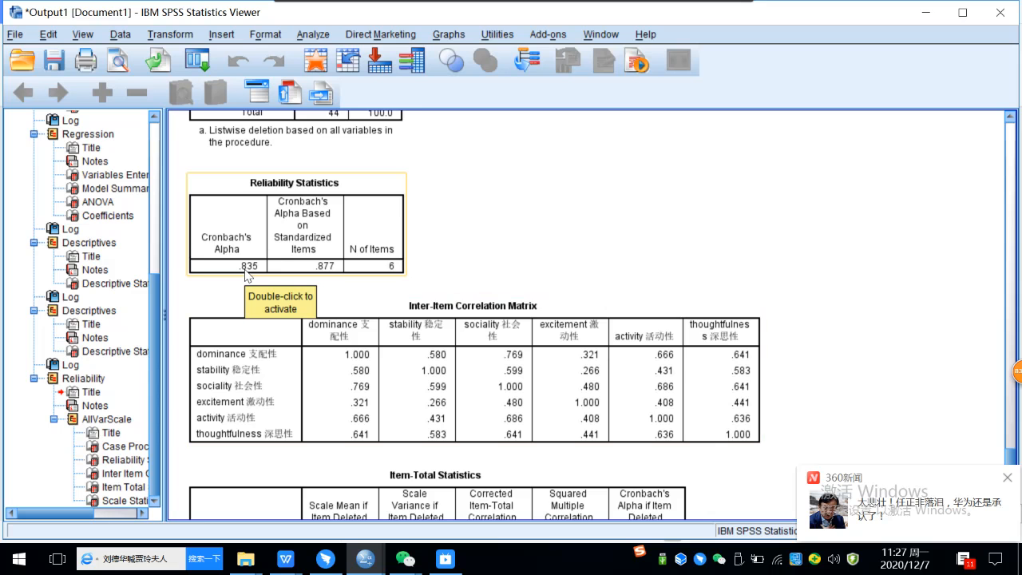
scroll(882, 287, "down", 5)
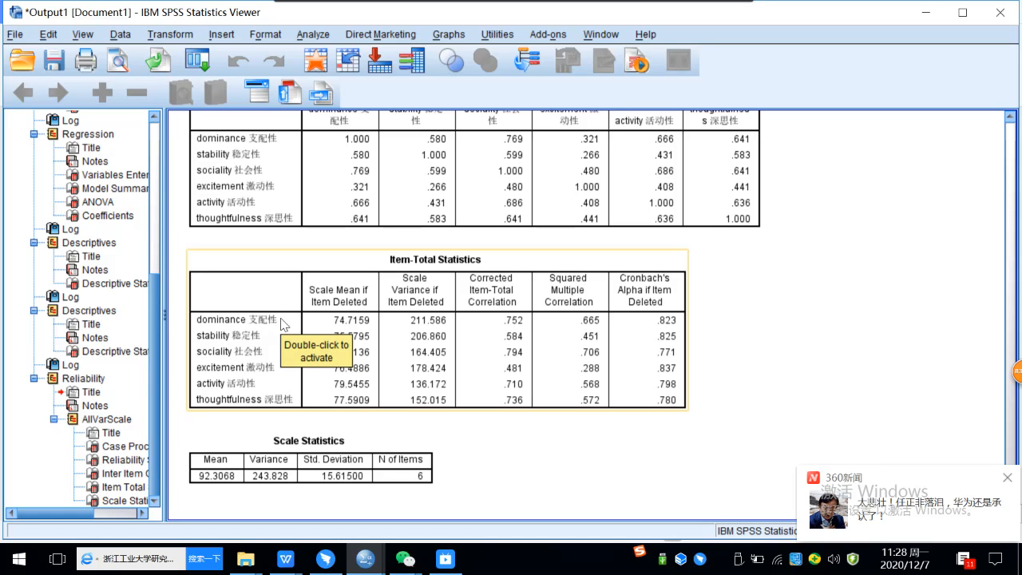
left_click(559, 428)
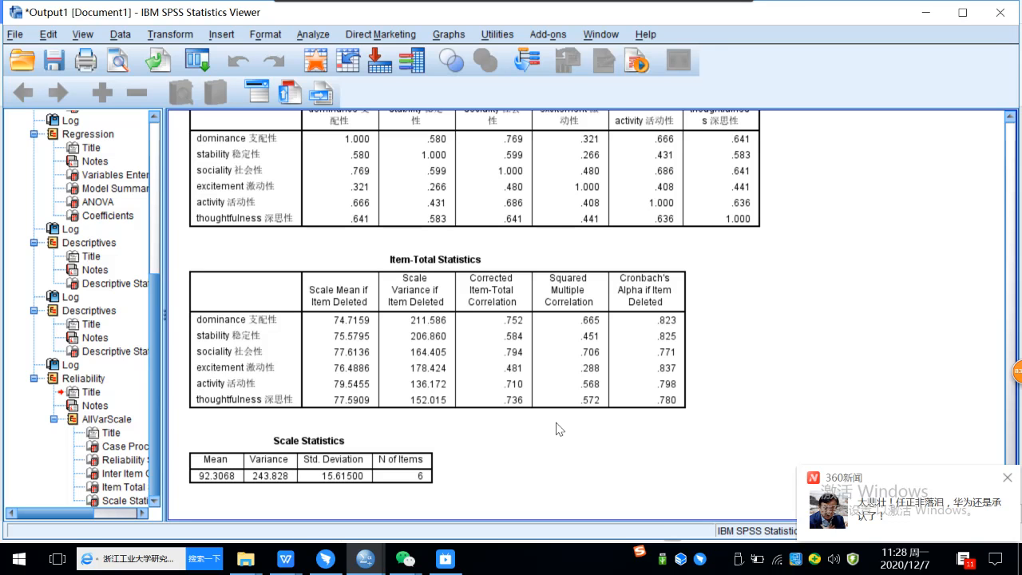
left_click(317, 389)
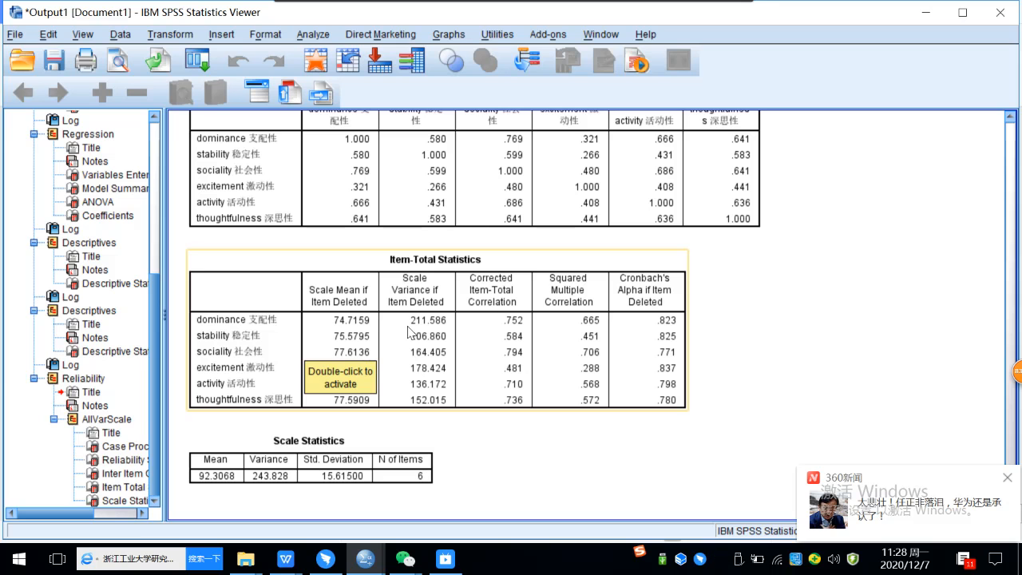
left_click(442, 334)
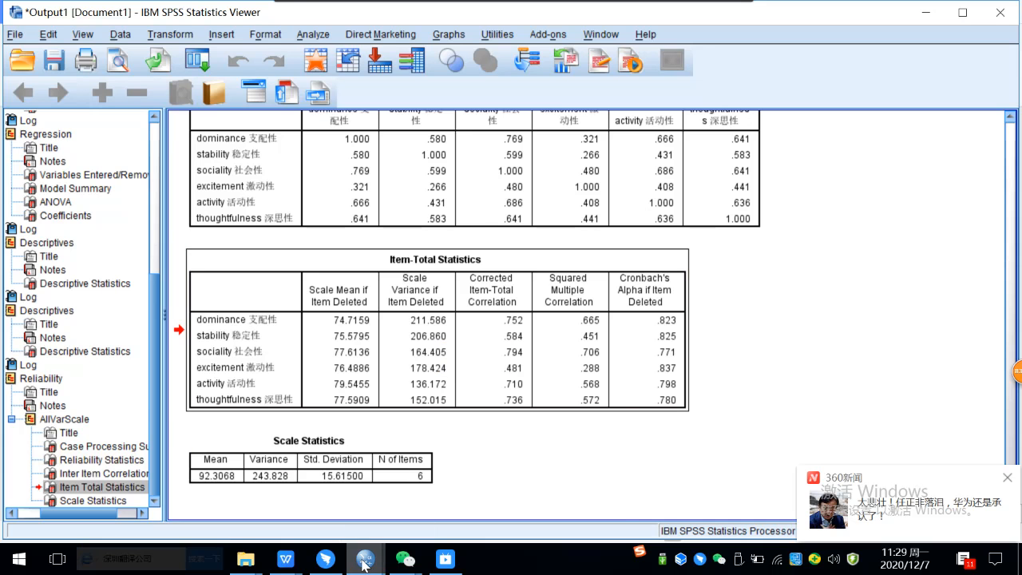
Step: Add a variable Y0 with the label "sum" beneath y1 in the Psychological testing data set
mouse_move(363, 563)
left_click(464, 497)
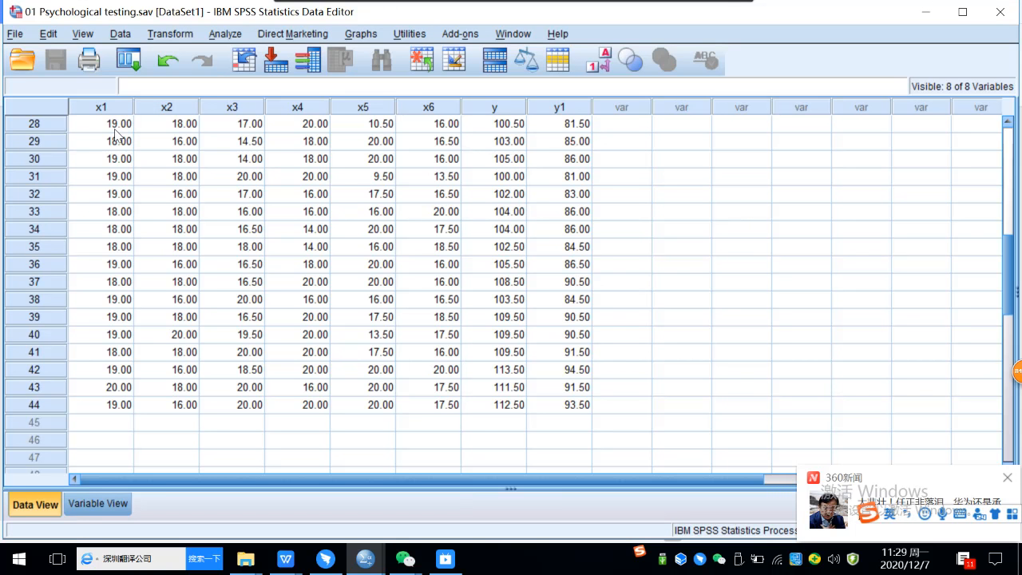
scroll(116, 134, "up", 9)
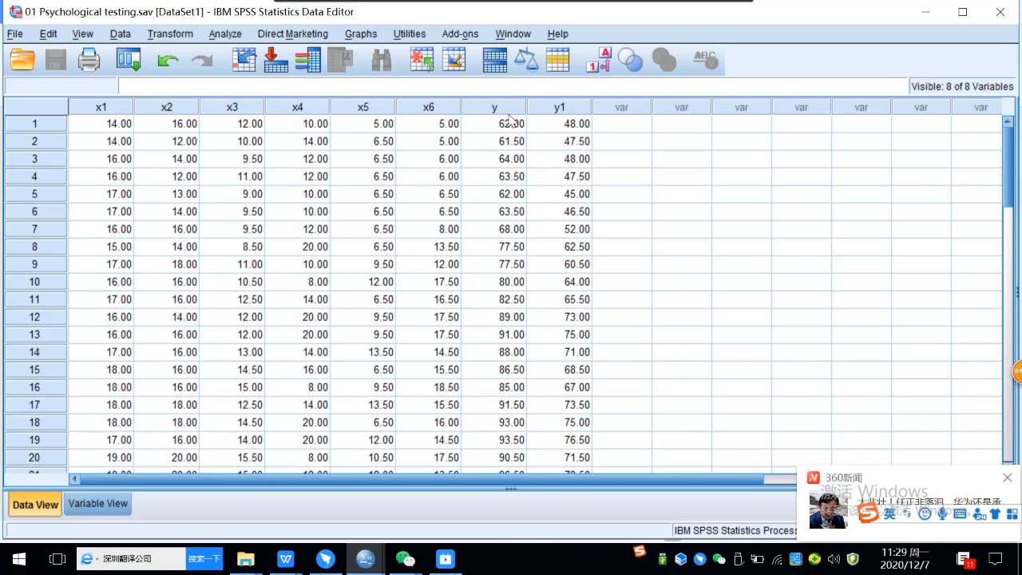
left_click(126, 504)
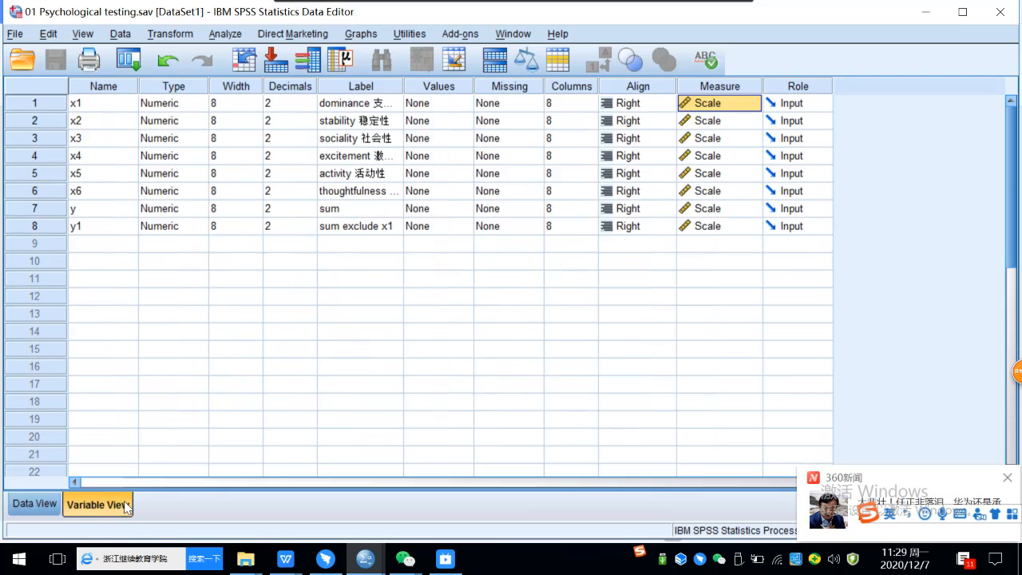
left_click(92, 246)
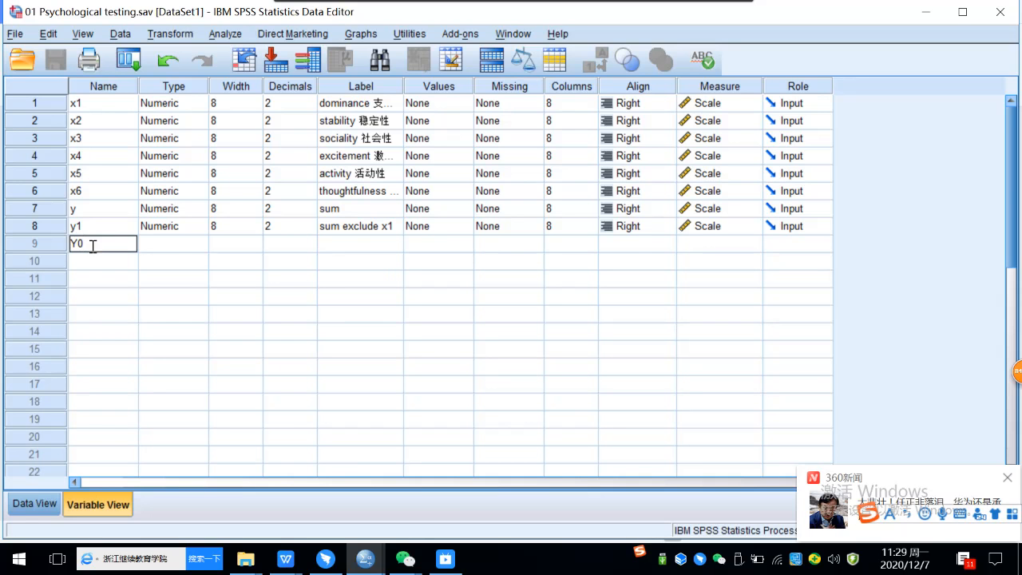
left_click(344, 243)
left_click(344, 244)
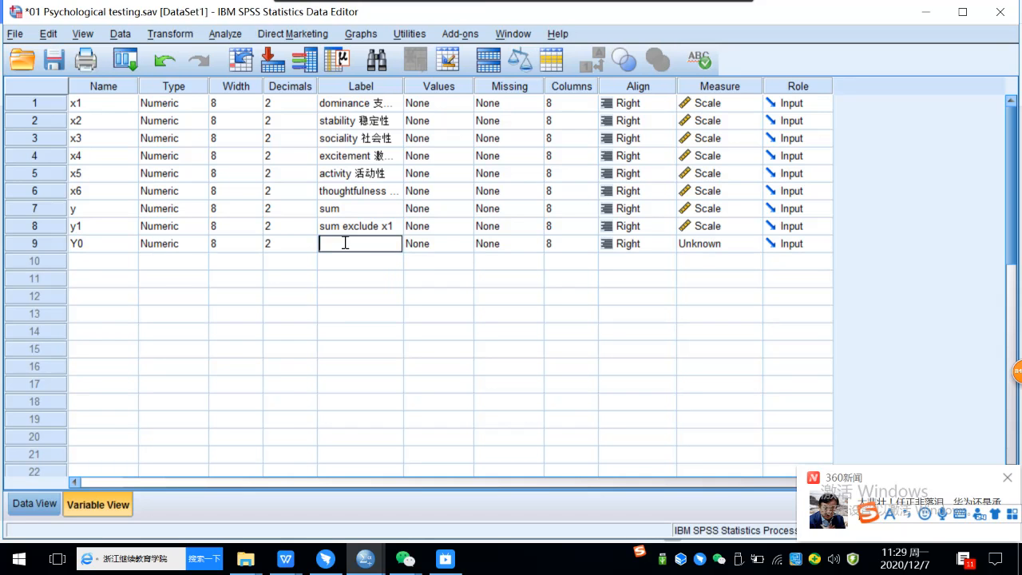
key("Caps_Lock")
type("sum")
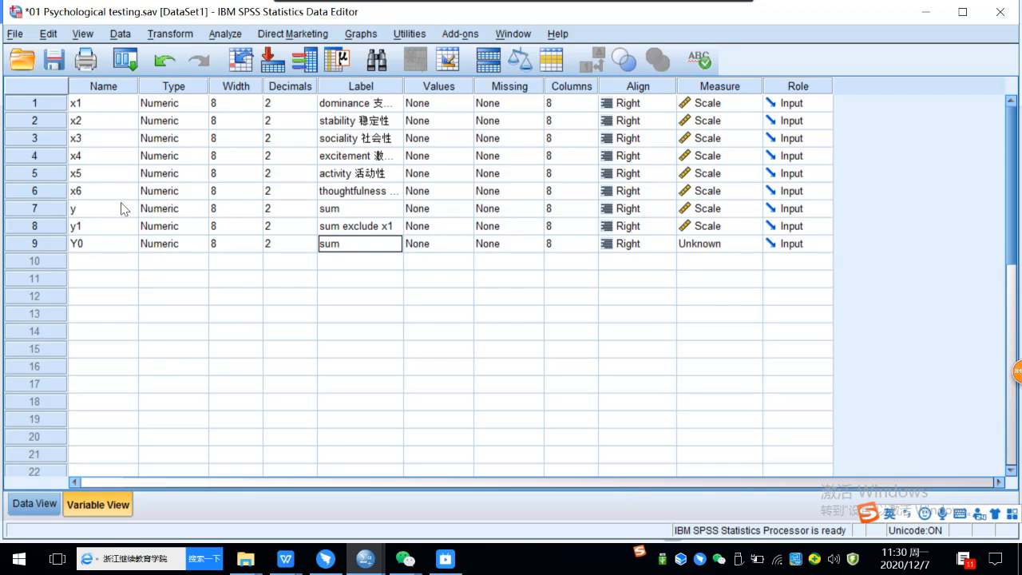
left_click(79, 268)
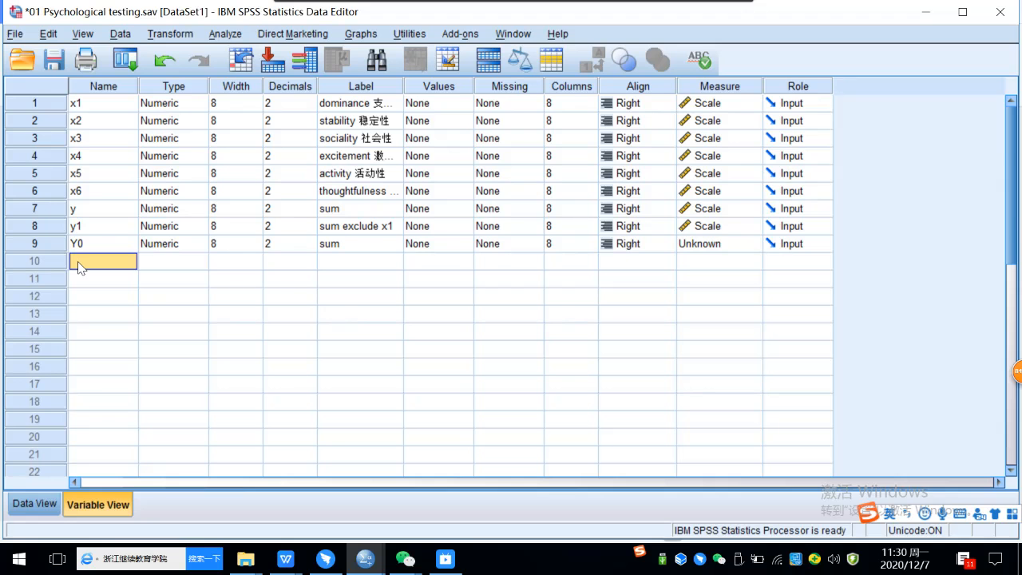
Step: Delete the existing variable y1 from the data set
left_click(43, 226)
right_click(43, 225)
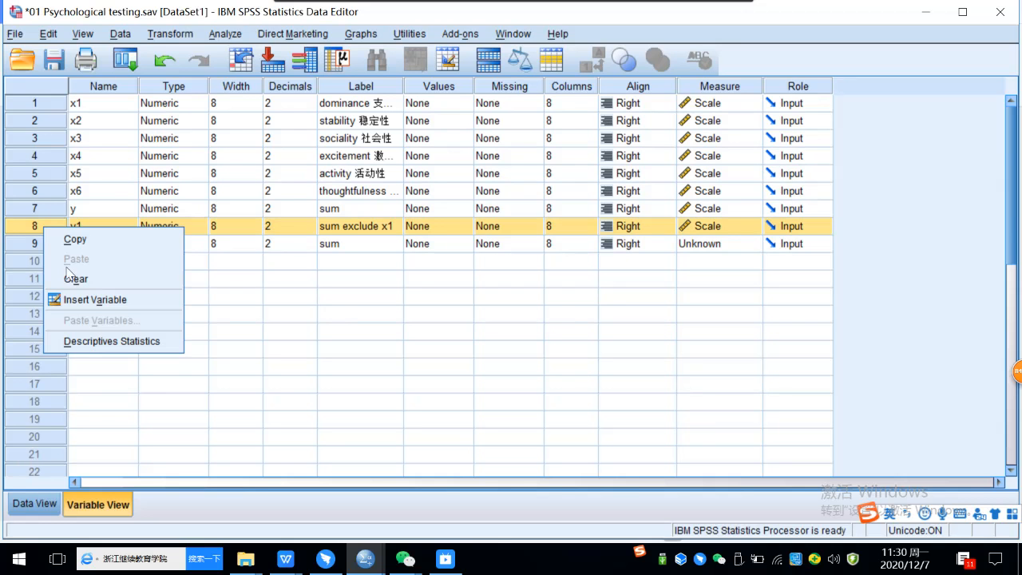
left_click(74, 277)
Step: Add a variable Y1 with the label "sum exclude x1" beneath Y0
left_click(95, 243)
left_click(95, 242)
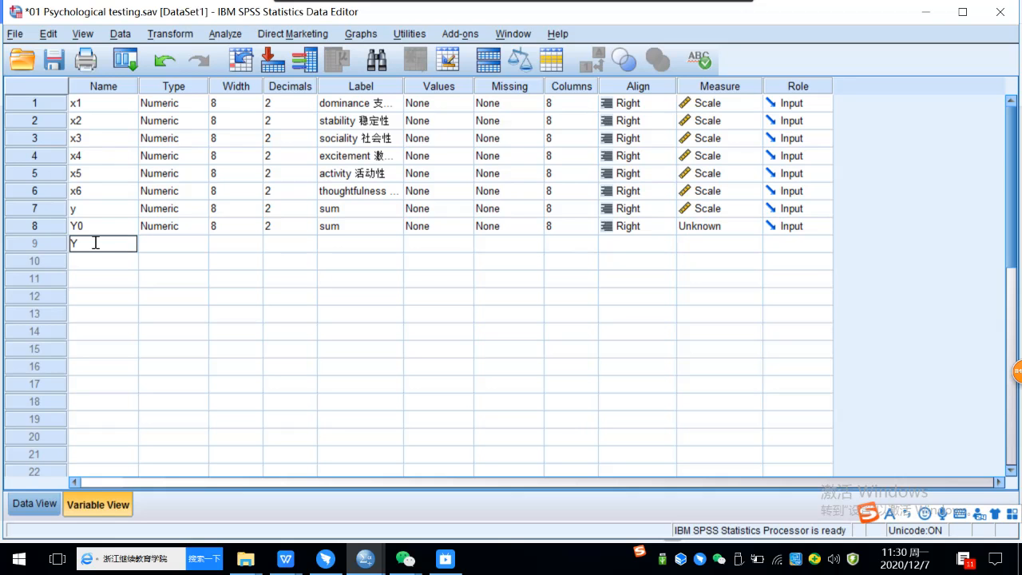
type("Y1")
left_click(105, 263)
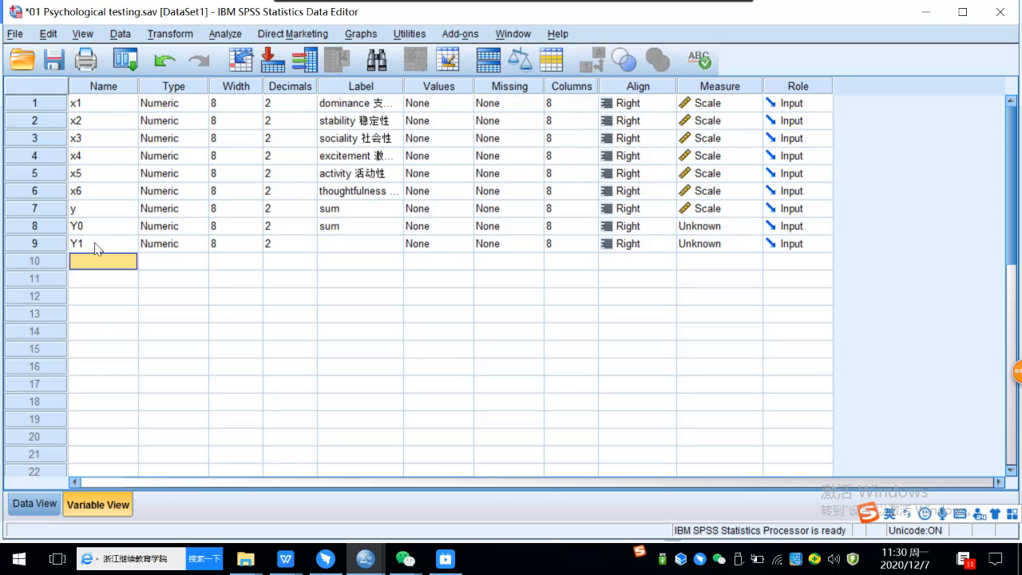
double_click(325, 242)
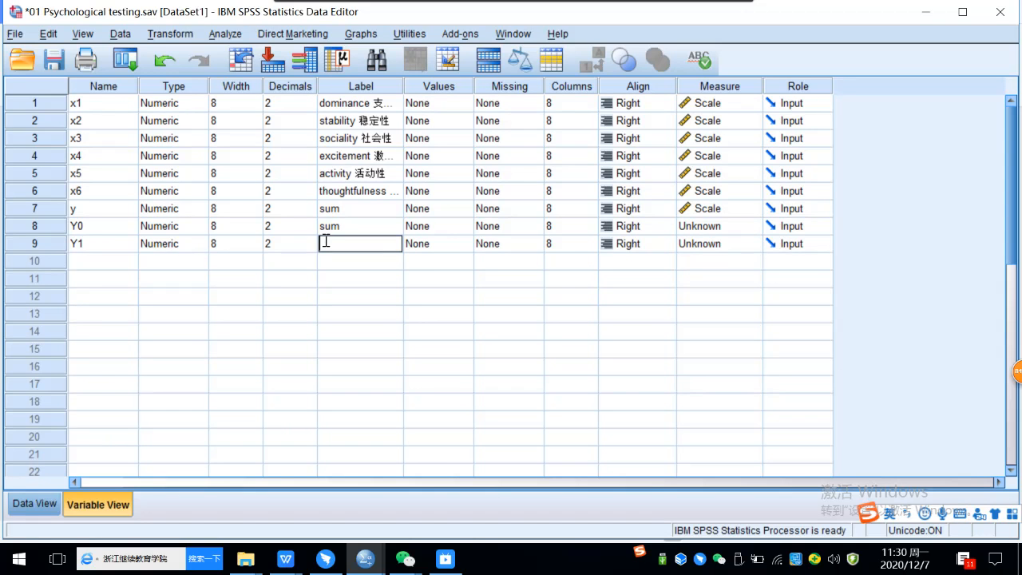
type("sum exclude x1")
left_click(357, 263)
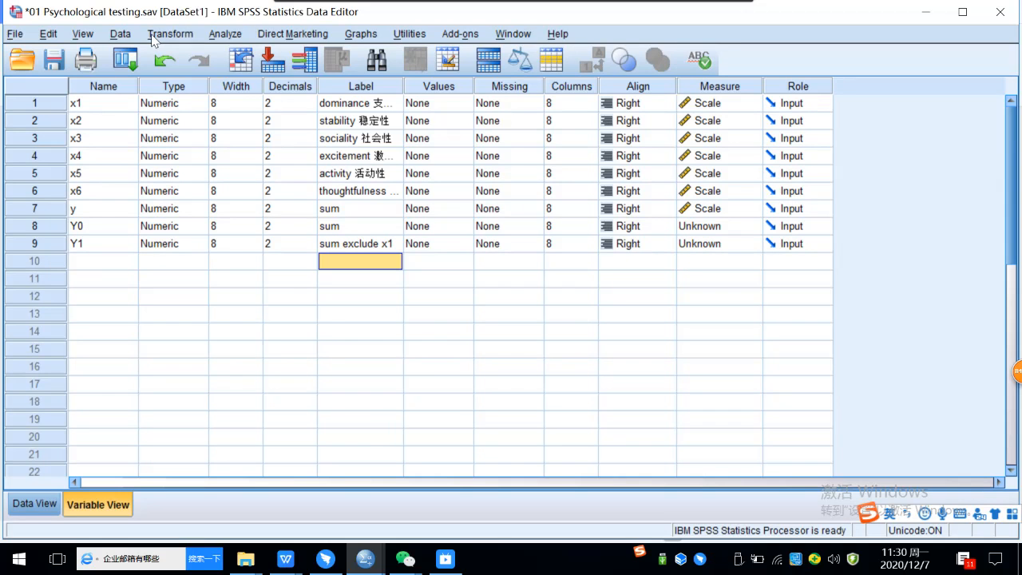
Step: Start a Compute Variable transformation with target variable Y0 and begin its numeric expression with x1 +
left_click(123, 35)
mouse_move(160, 33)
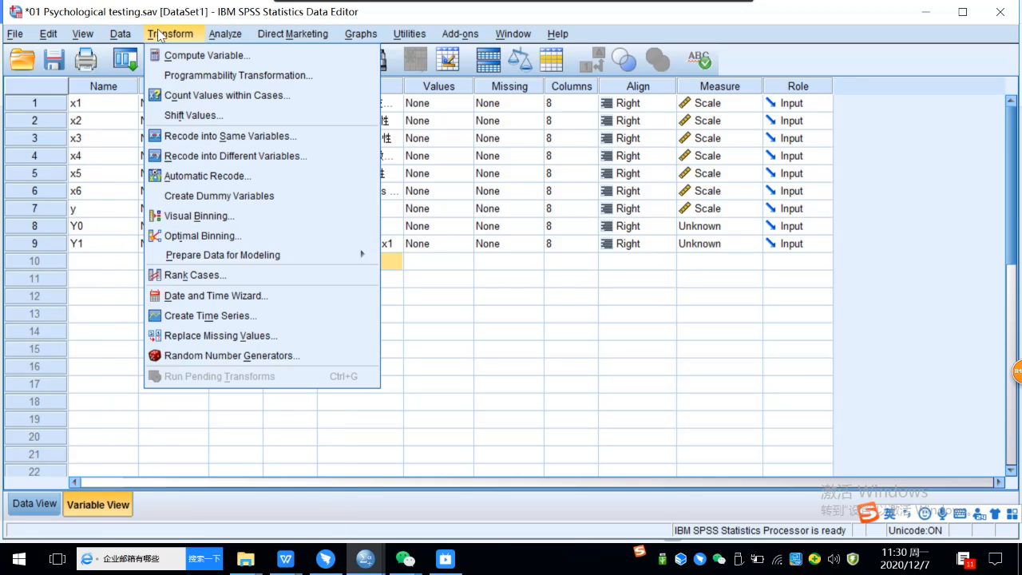
left_click(195, 57)
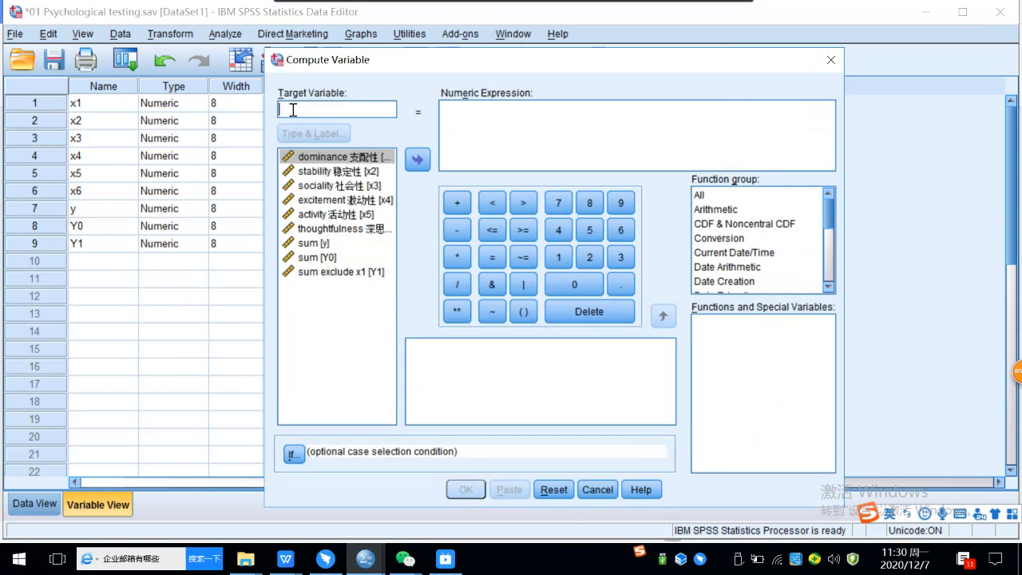
type("Y0")
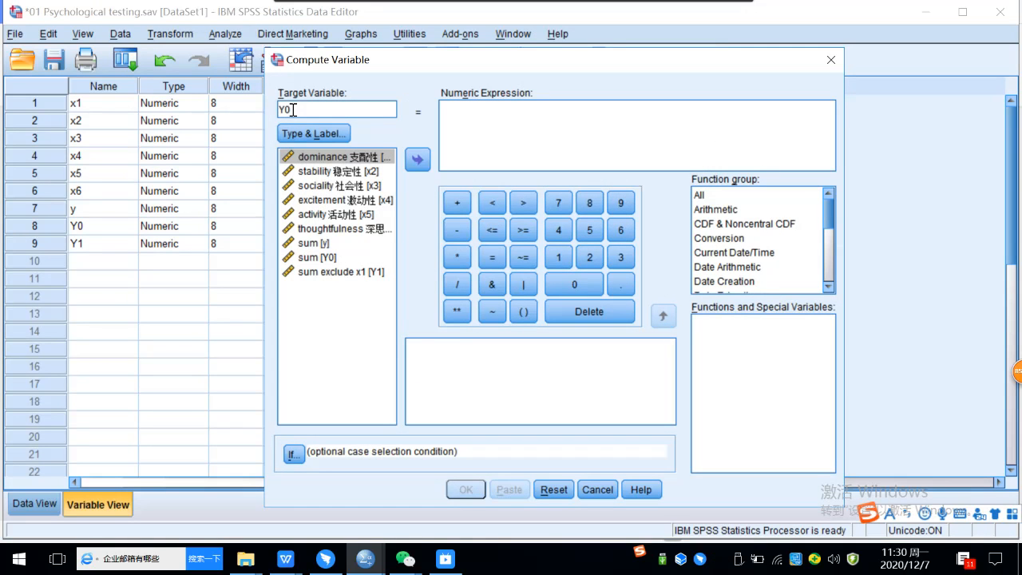
left_click(465, 119)
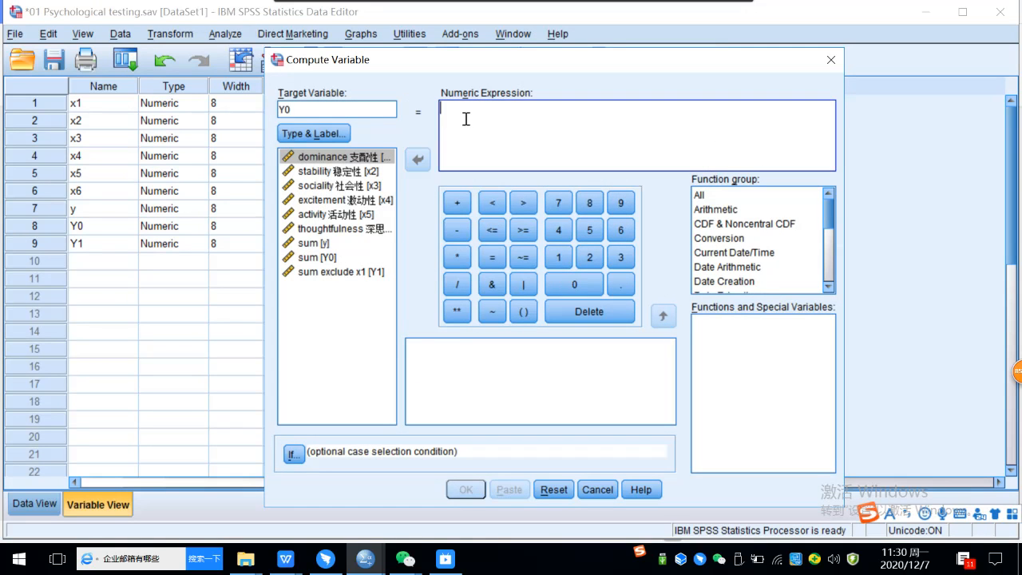
left_click(328, 158)
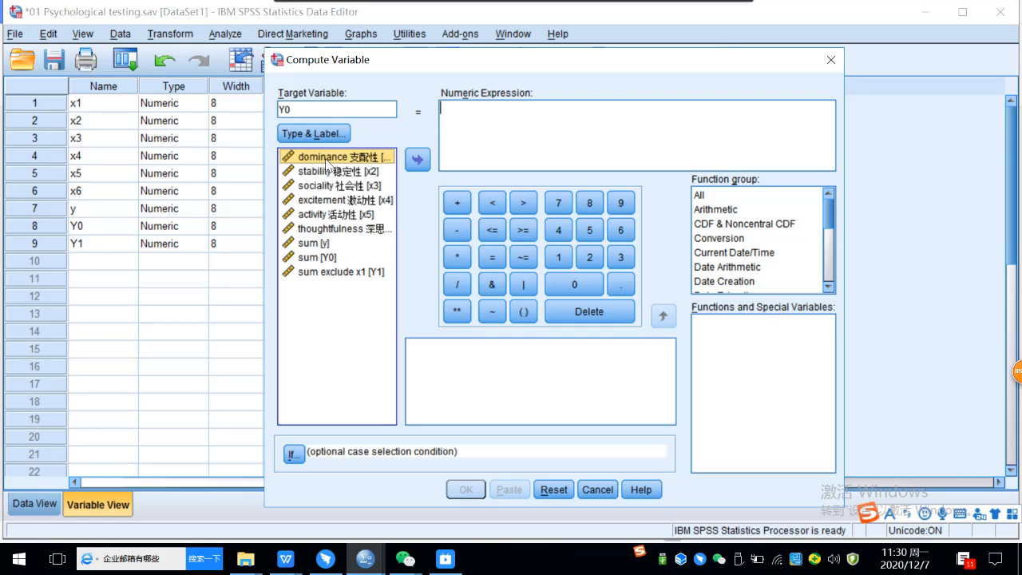
left_click(414, 161)
left_click(458, 201)
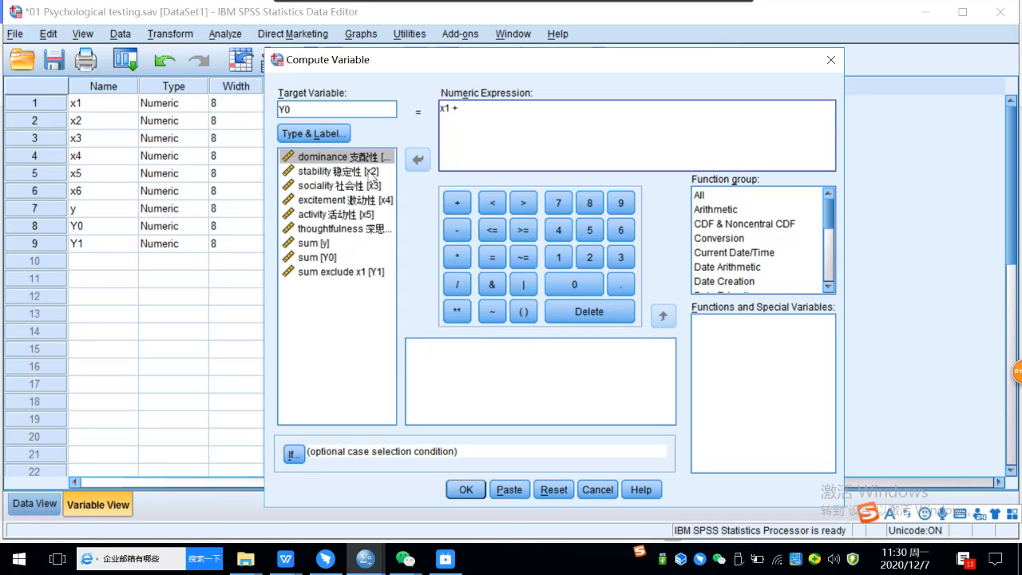
Step: Extend the numeric expression for Y0 with the stability and sociality items, x2 + x3 +
left_click(335, 171)
left_click(456, 205)
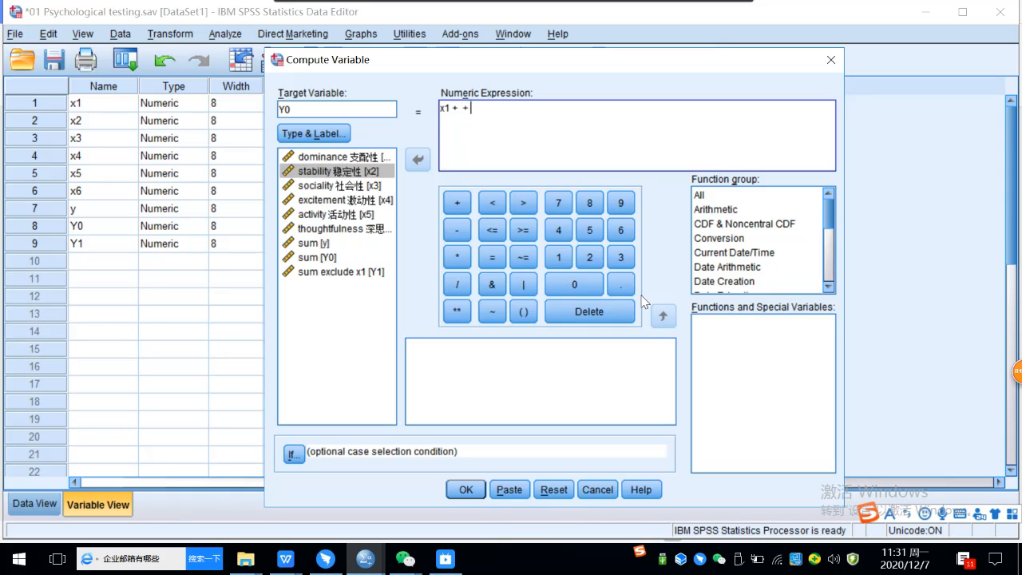
key("BackSpace")
left_click(337, 172)
left_click(417, 160)
left_click(455, 203)
left_click(369, 186)
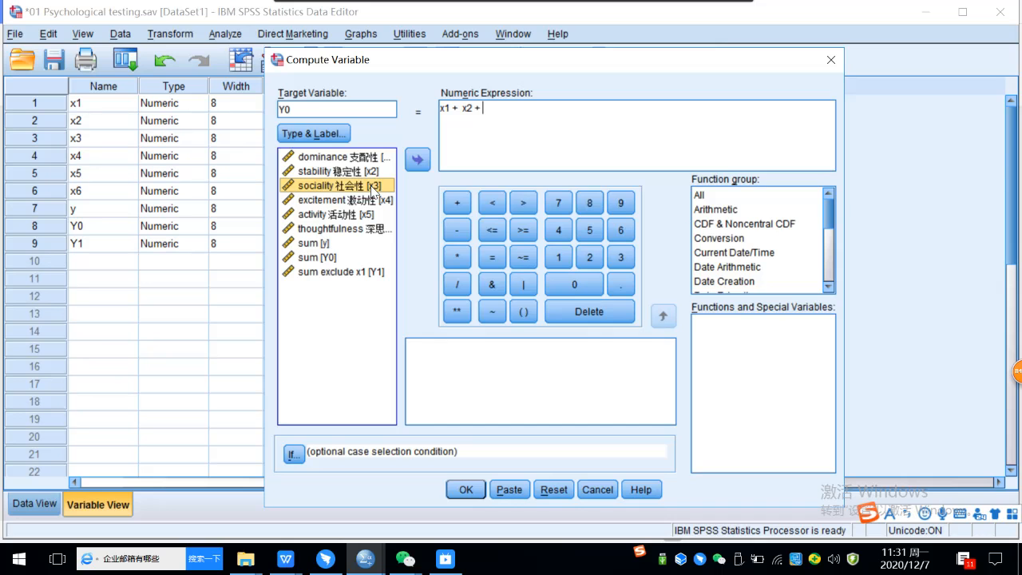
left_click(428, 163)
left_click(455, 202)
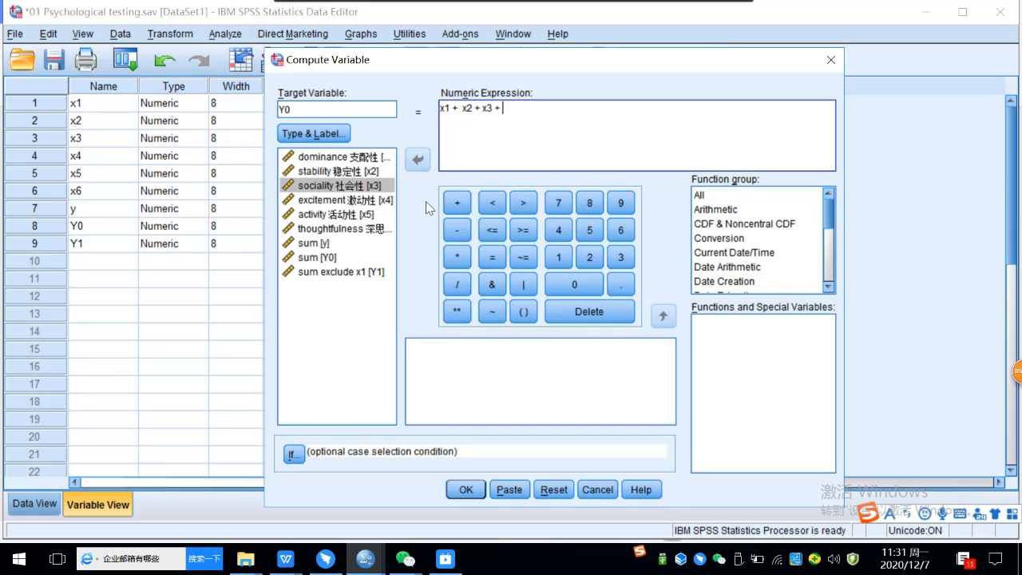
Step: Complete the Y0 expression with x4 + x5 + x6 and run the computation, changing the existing variable
left_click(384, 201)
left_click(417, 160)
left_click(453, 204)
left_click(351, 215)
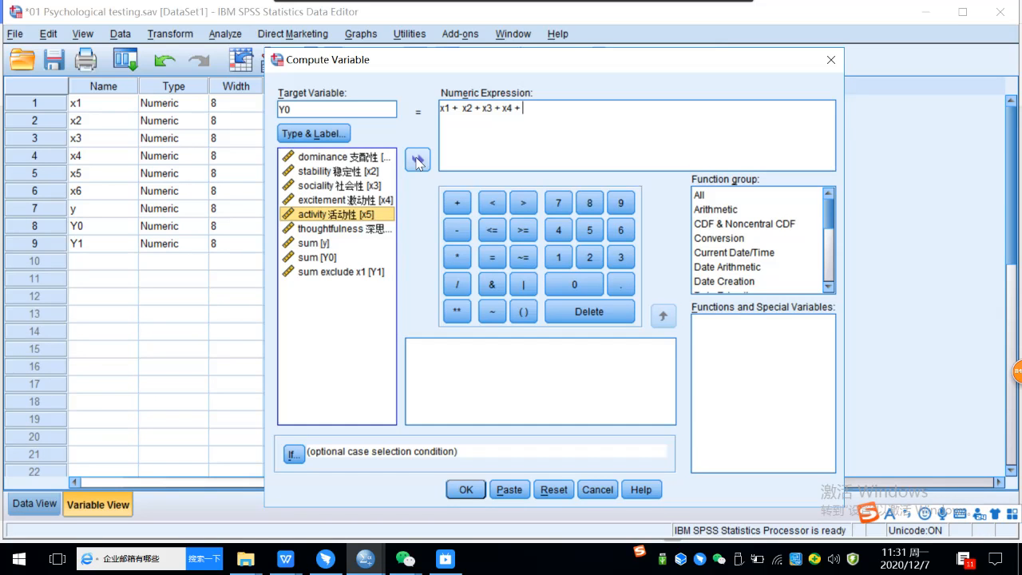
left_click(416, 160)
left_click(456, 203)
left_click(343, 229)
left_click(418, 160)
left_click(468, 491)
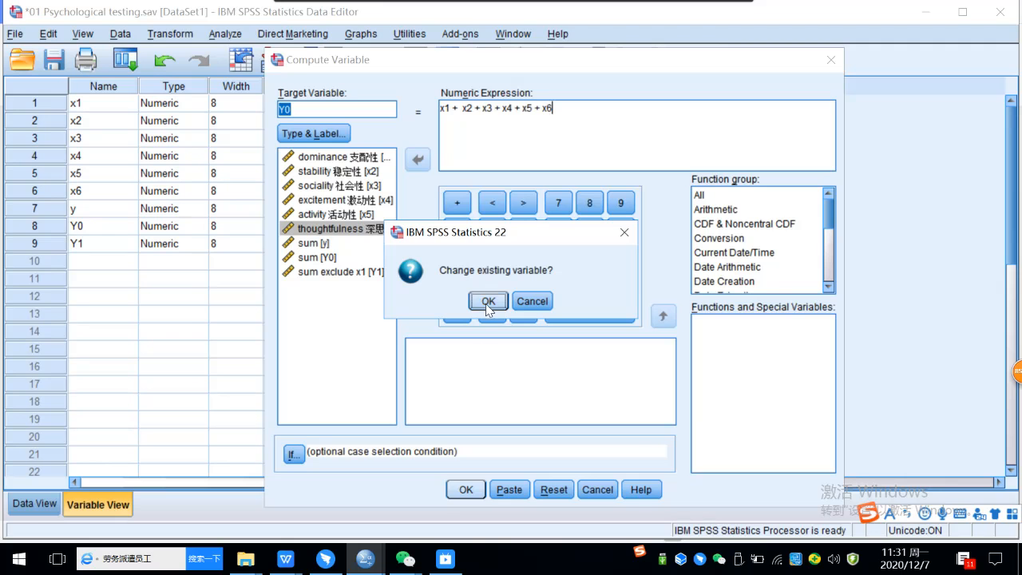
left_click(487, 302)
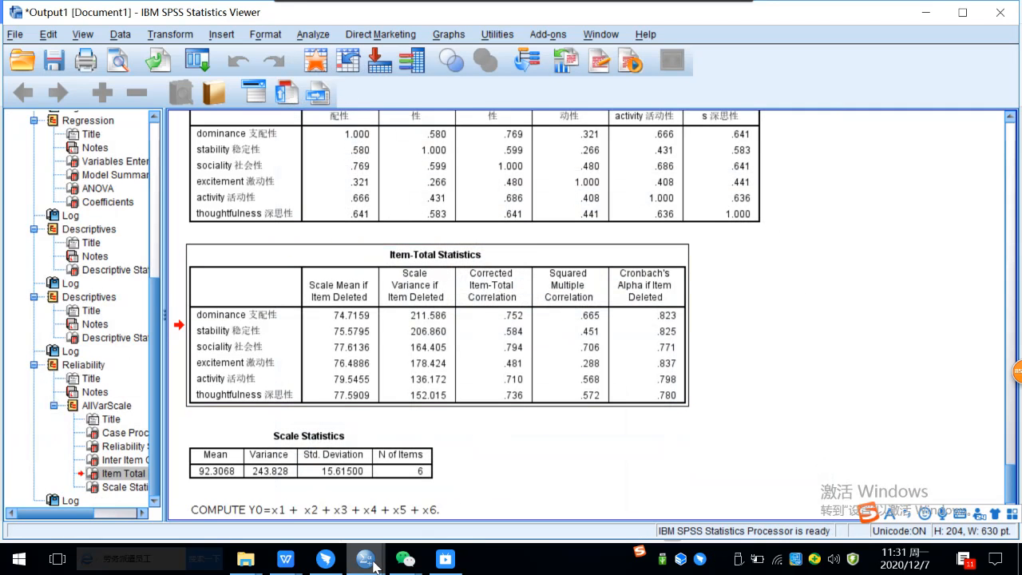
Step: Compare the computed Y0 values with the original y column in the case data
mouse_move(366, 558)
left_click(421, 483)
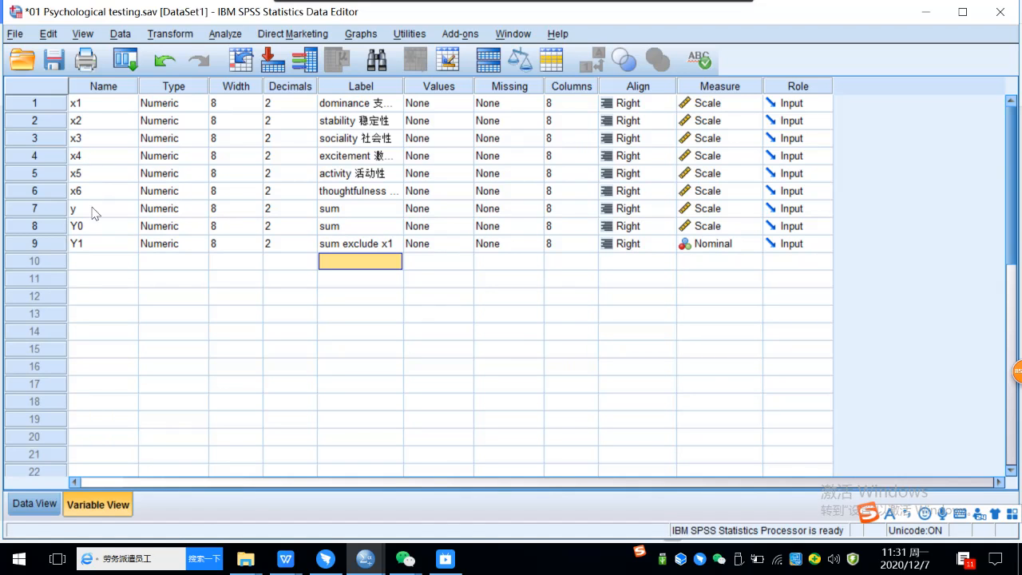
left_click(41, 225)
double_click(41, 225)
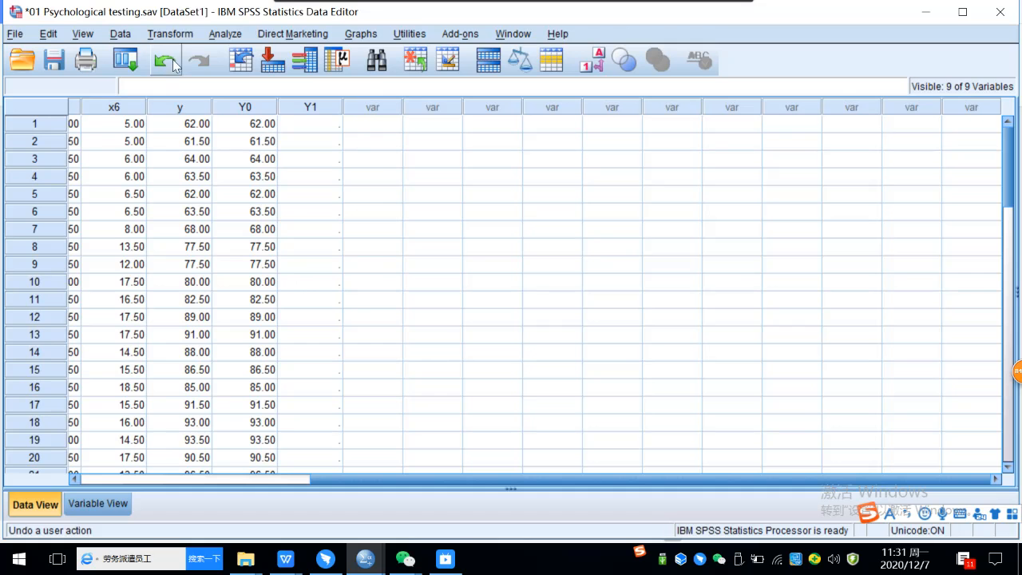
Step: Replace the numeric expression with Y0 - x1, keeping Y0 as target, and run the computation on the existing variable
left_click(170, 33)
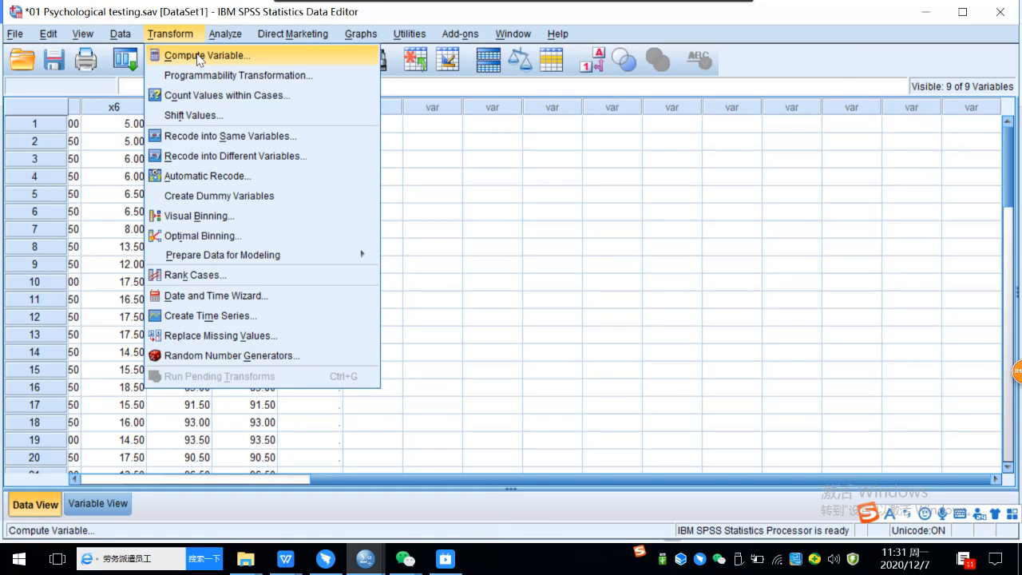
left_click(198, 56)
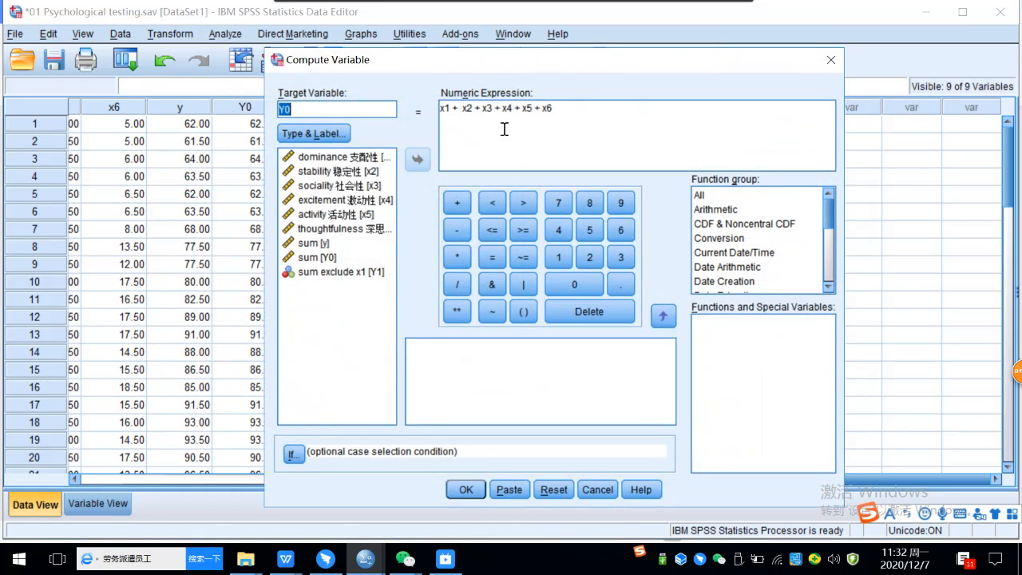
left_click_drag(574, 107, 442, 99)
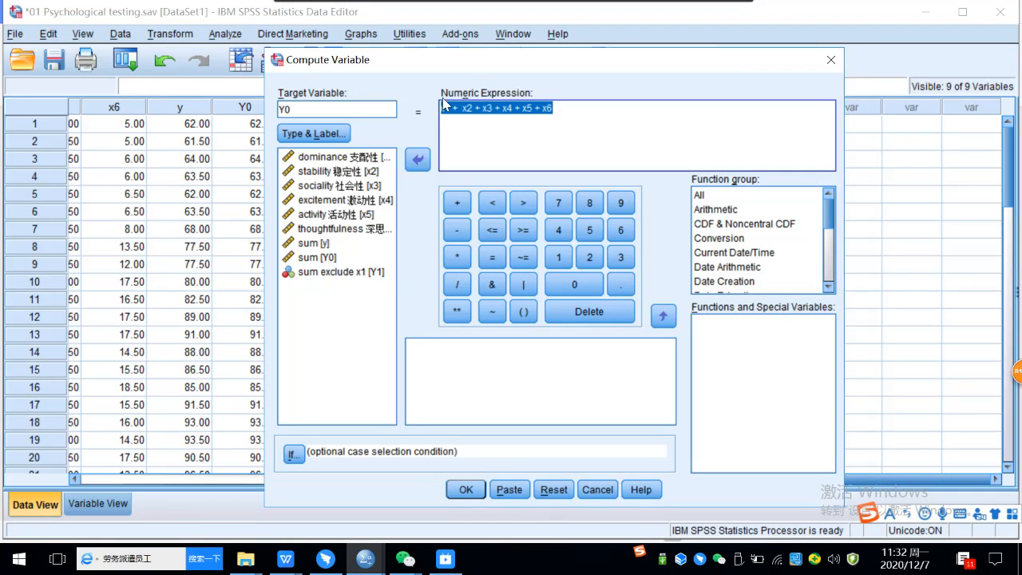
key("Delete")
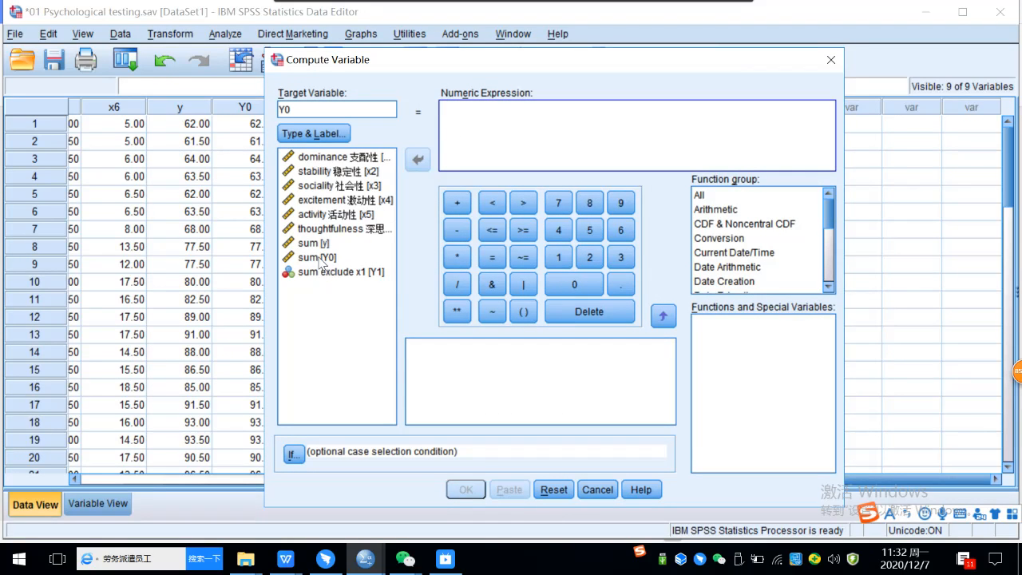
left_click(320, 258)
left_click(417, 161)
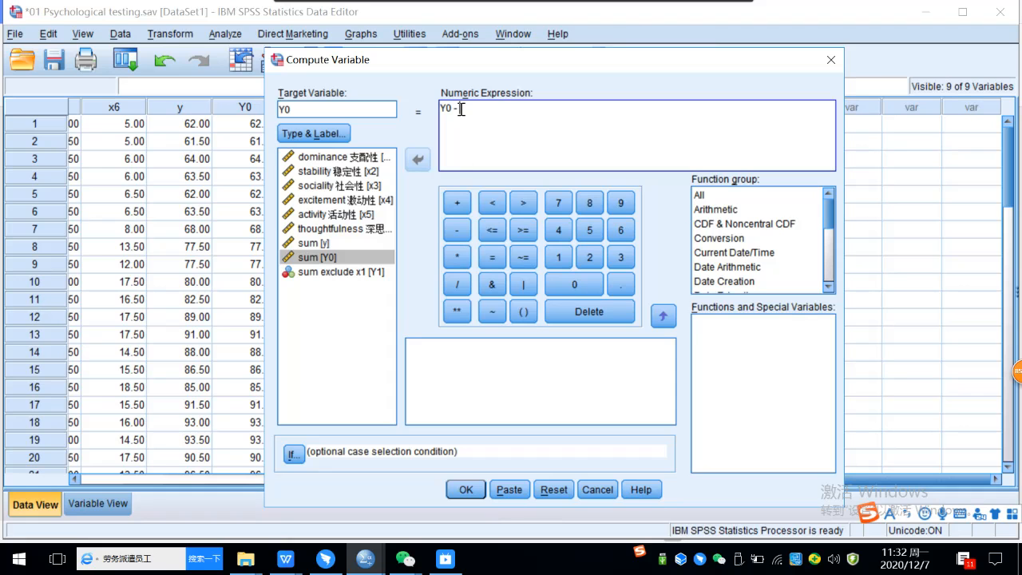
left_click(344, 159)
left_click(419, 160)
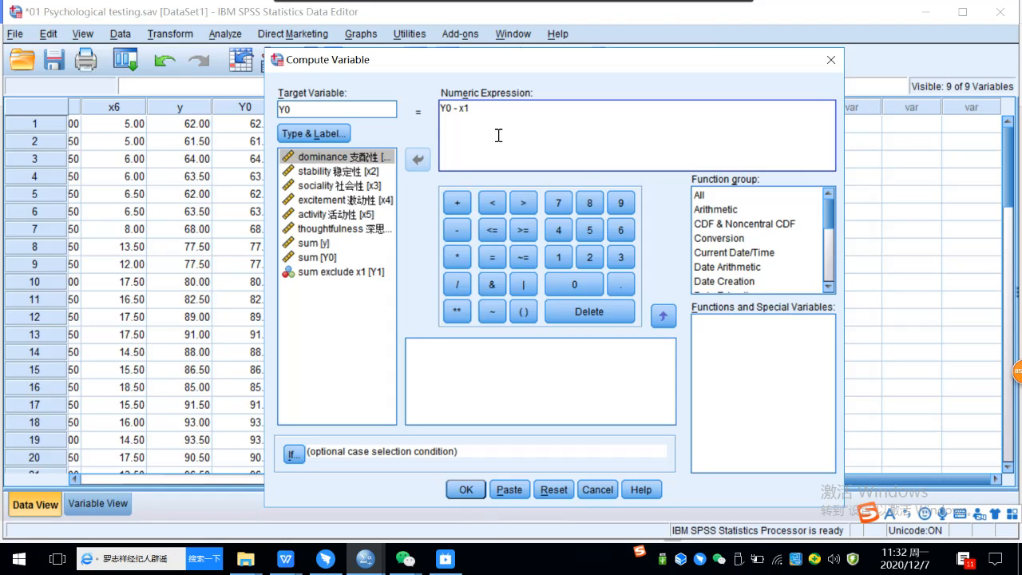
left_click(465, 490)
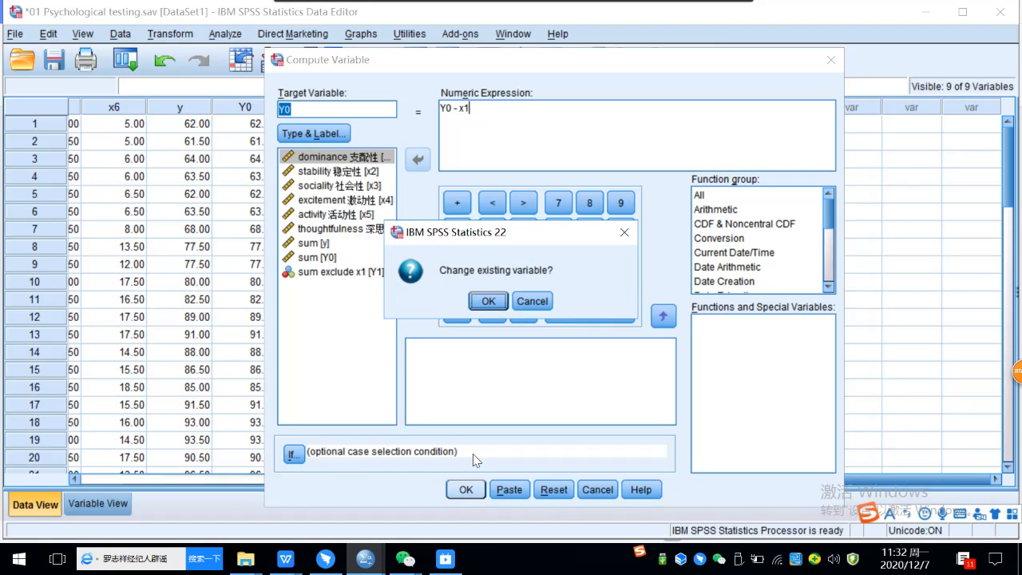
left_click(487, 302)
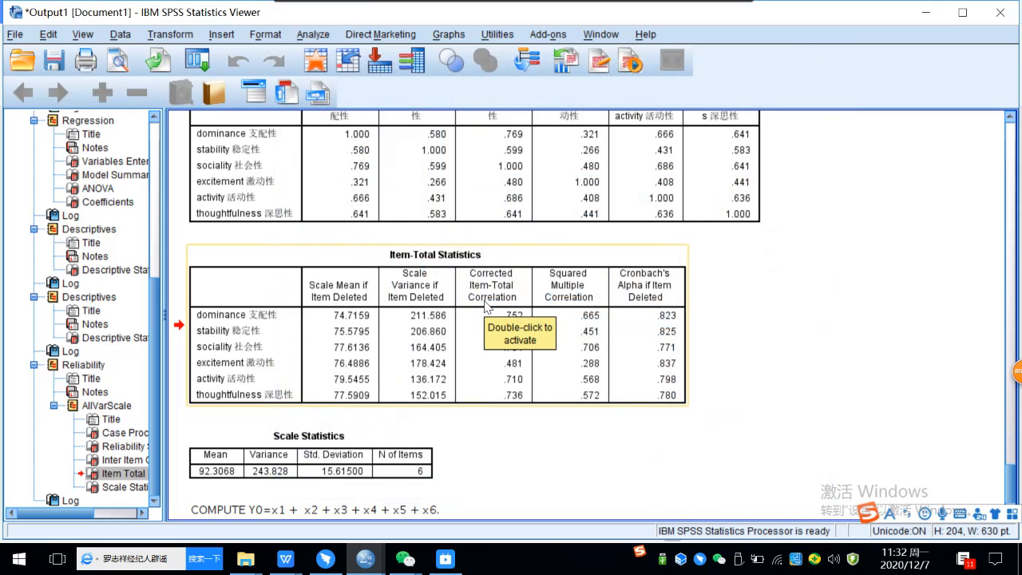
mouse_move(365, 565)
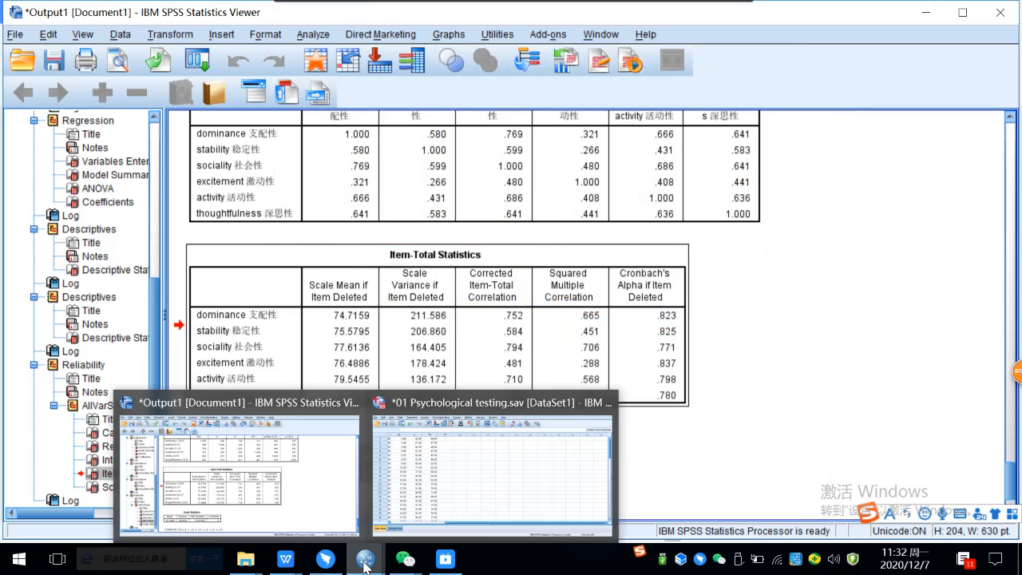
Step: Set the measurement level of Y1 to Scale in the variable definitions of the psychological testing dataset
left_click(491, 467)
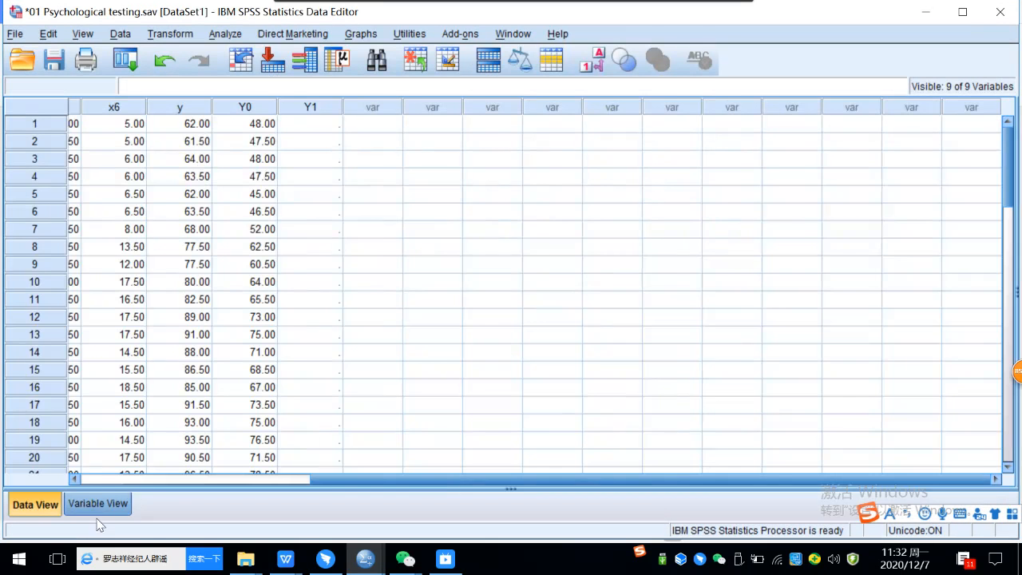
left_click(97, 504)
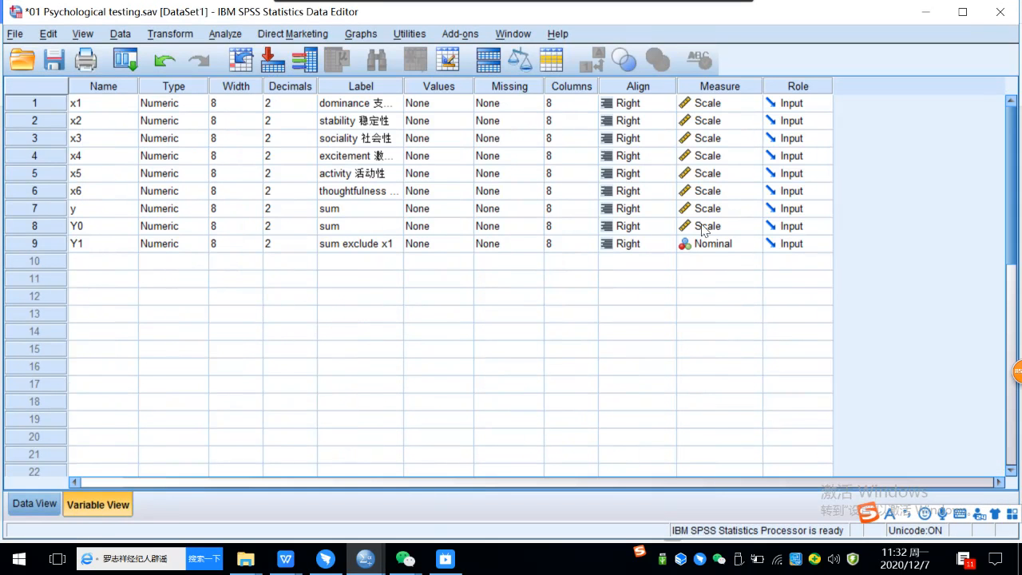
left_click(725, 244)
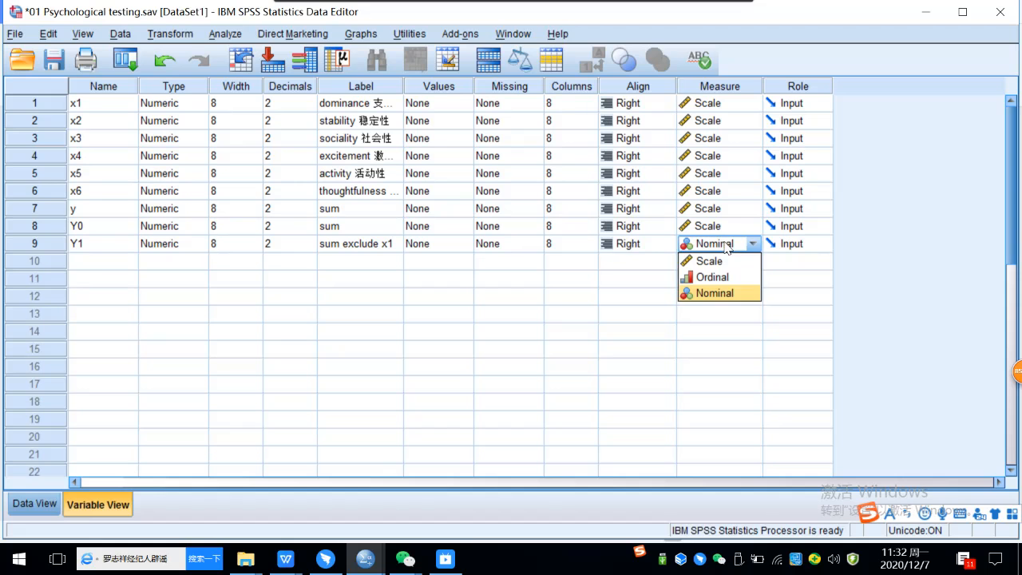
left_click(718, 262)
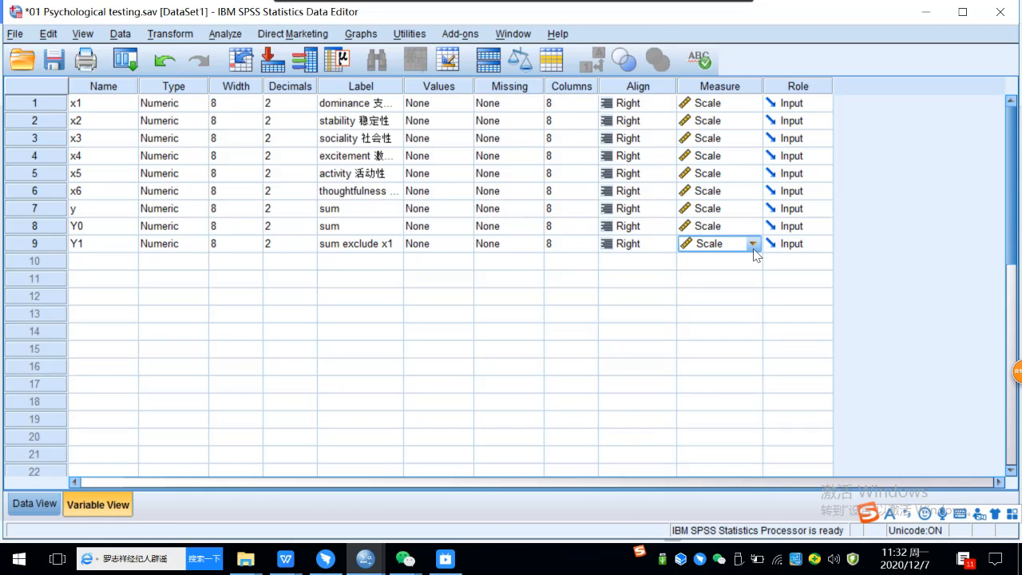
Step: Add a new variable named Y2 below Y1 in the variable definitions
double_click(102, 261)
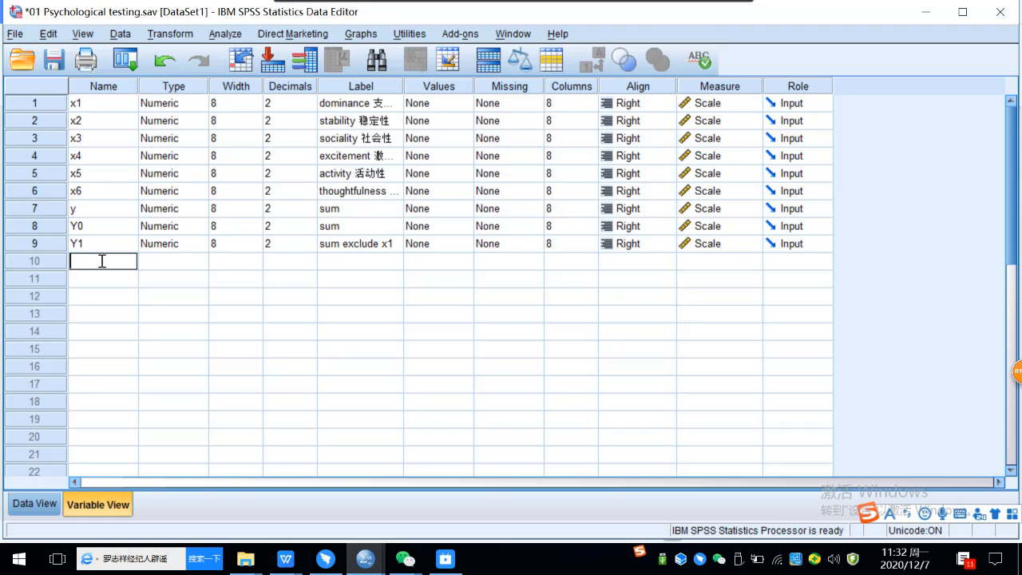
key("Caps_Lock")
key("BackSpace")
key("Caps_Lock")
type("Y2")
Step: Copy Y1's label to Y2 and edit the copy to read sum exclude x2
left_click(346, 244)
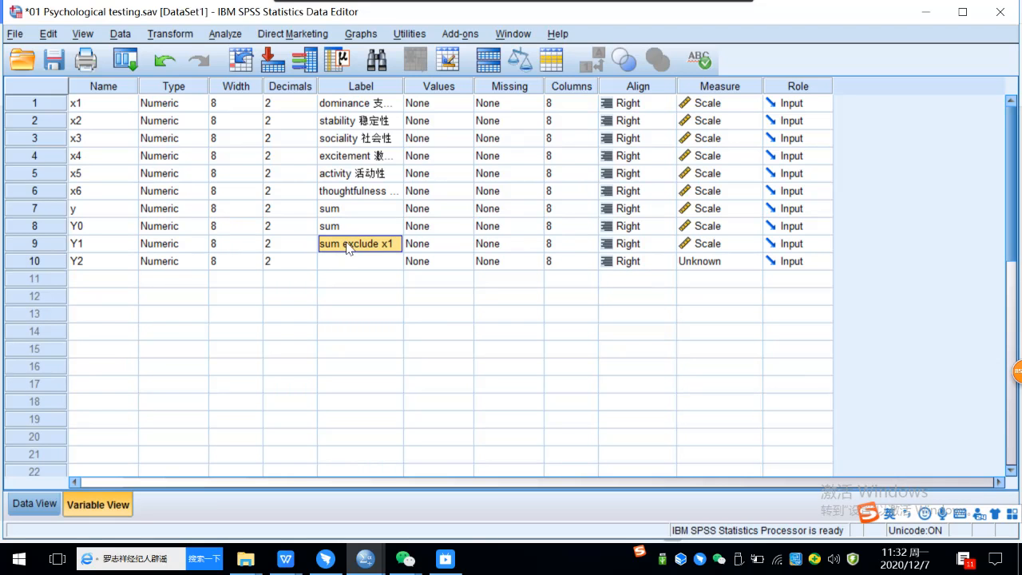
right_click(347, 247)
left_click(357, 254)
left_click(345, 267)
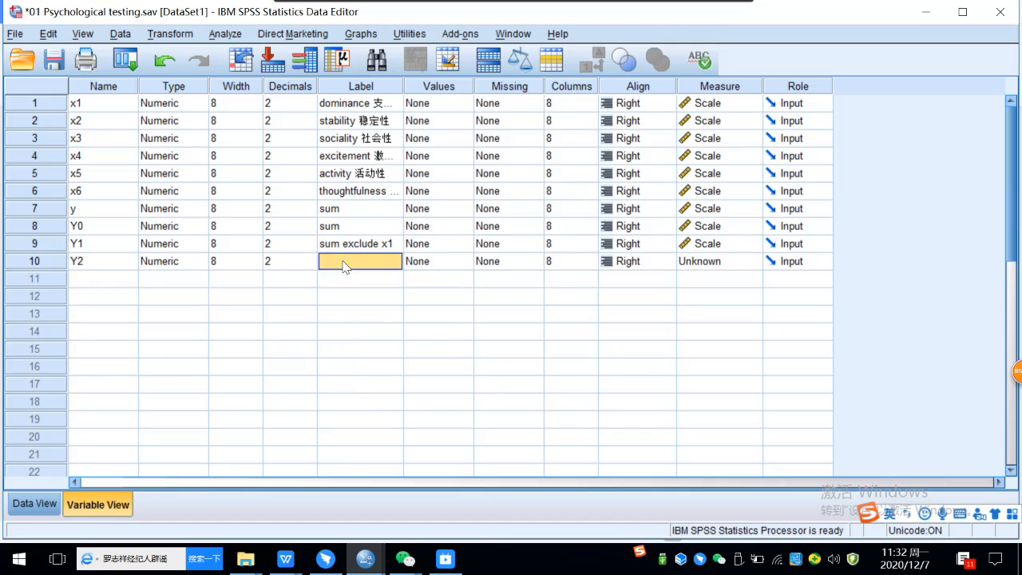
right_click(345, 267)
left_click(363, 294)
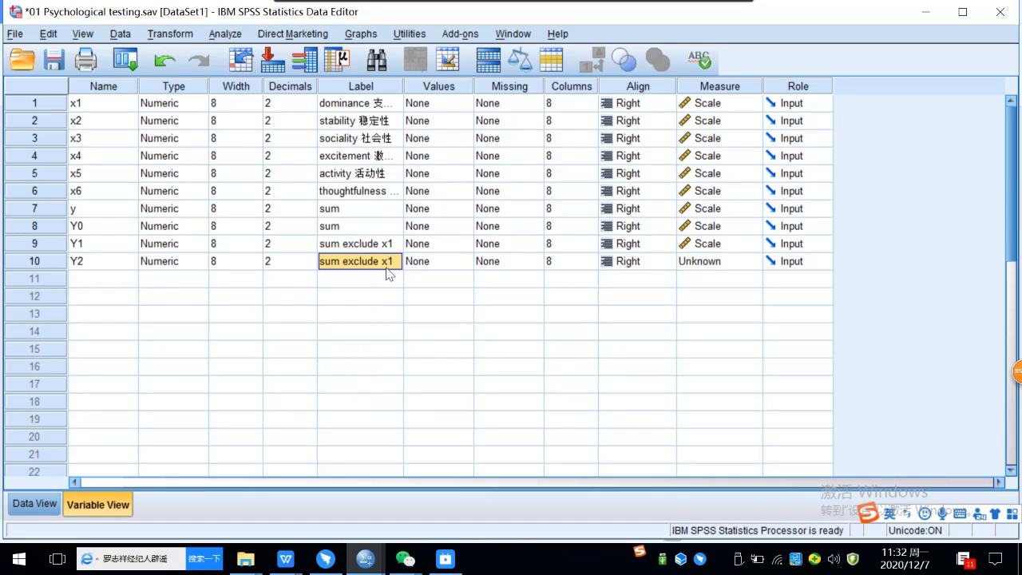
double_click(390, 262)
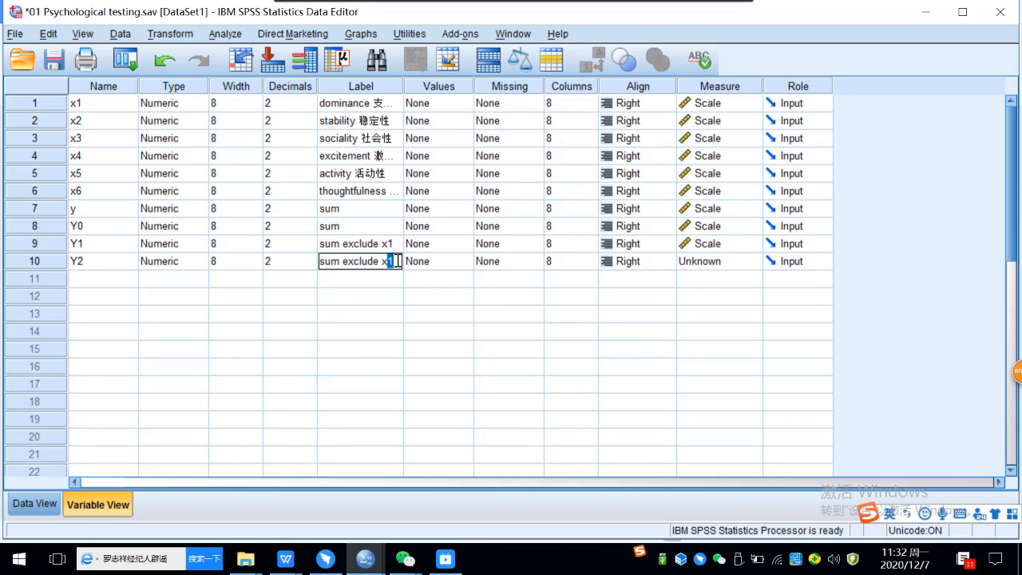
type("2")
key("Return")
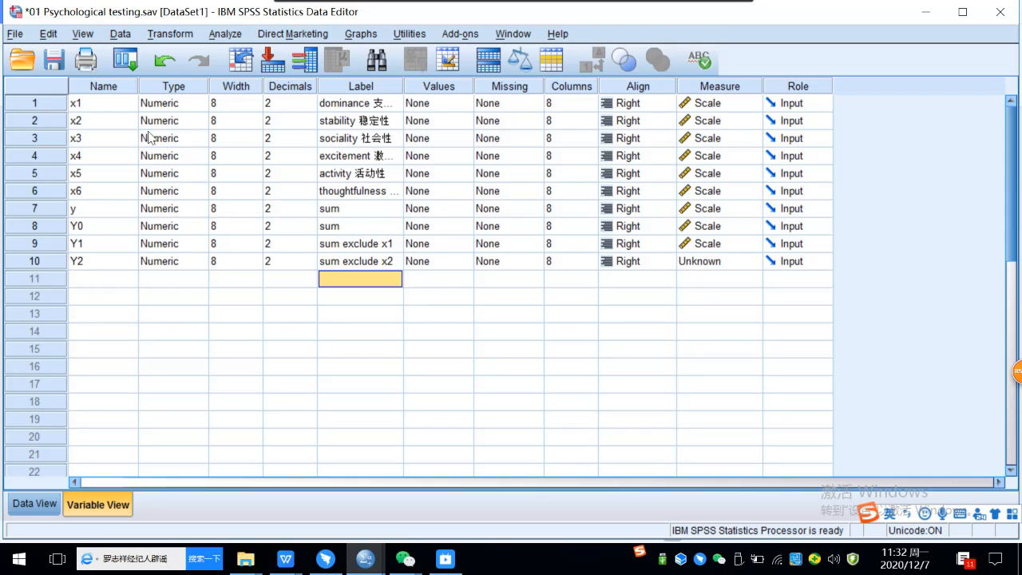
left_click(170, 35)
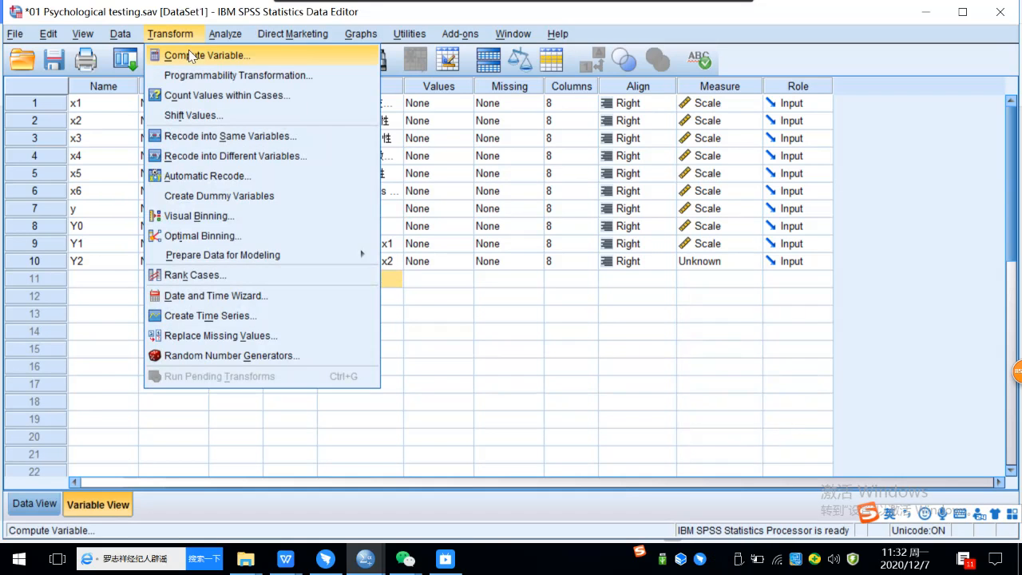
left_click(184, 56)
left_click(289, 112)
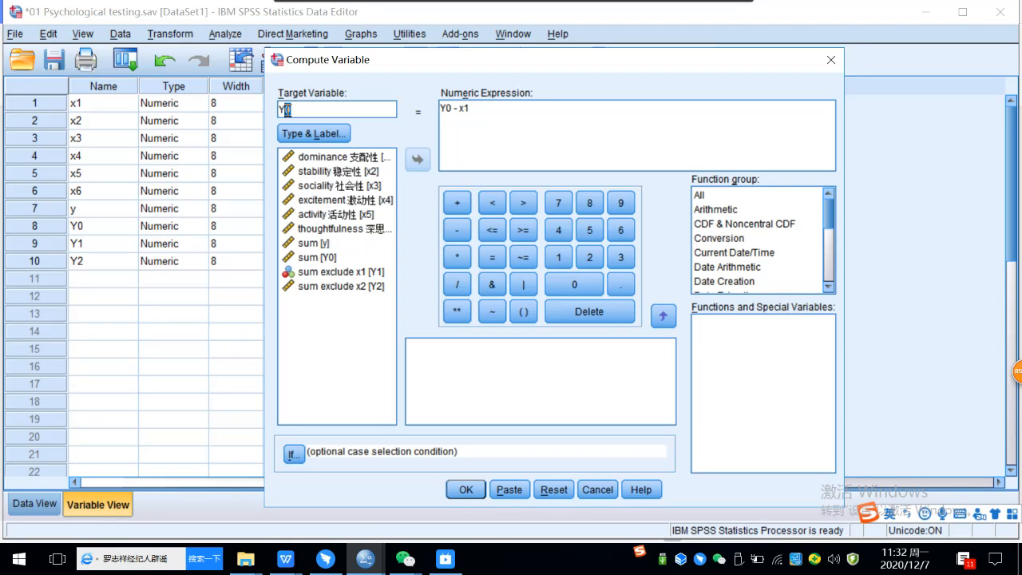
left_click_drag(288, 110, 297, 134)
left_click(597, 490)
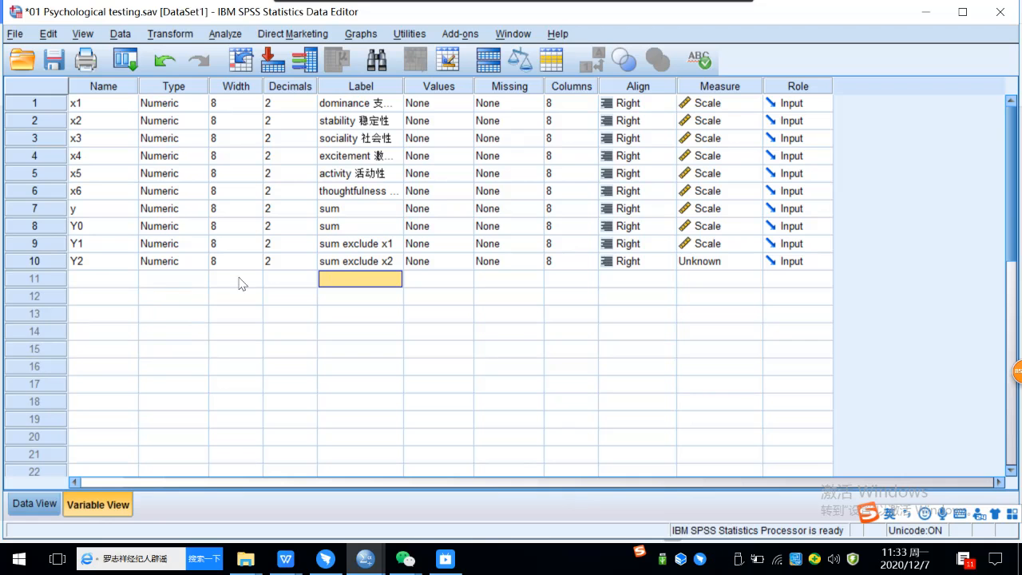
Step: Check the Y0, Y1 and Y2 columns in the case data and return to the variable definitions
double_click(35, 241)
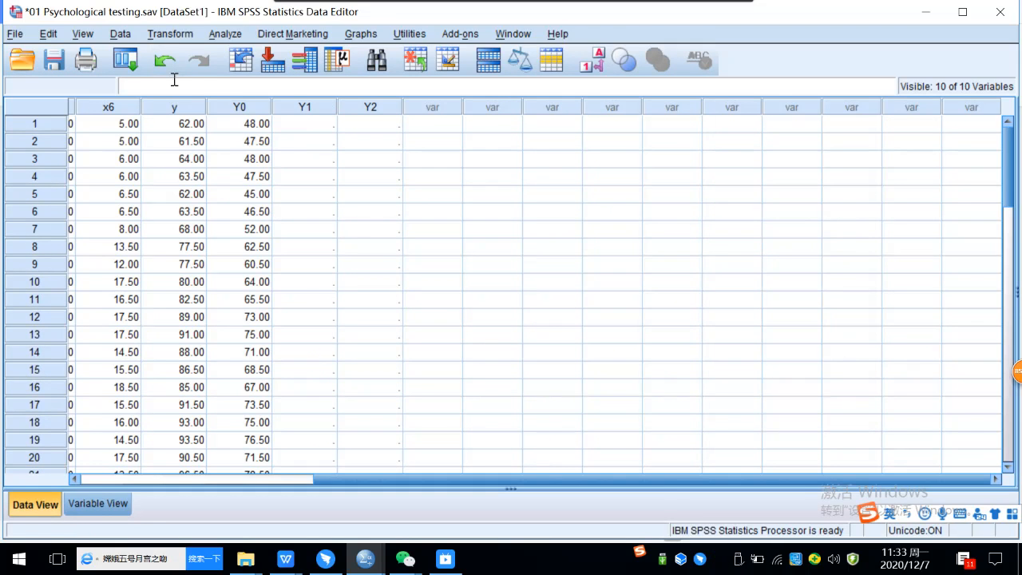
left_click(83, 504)
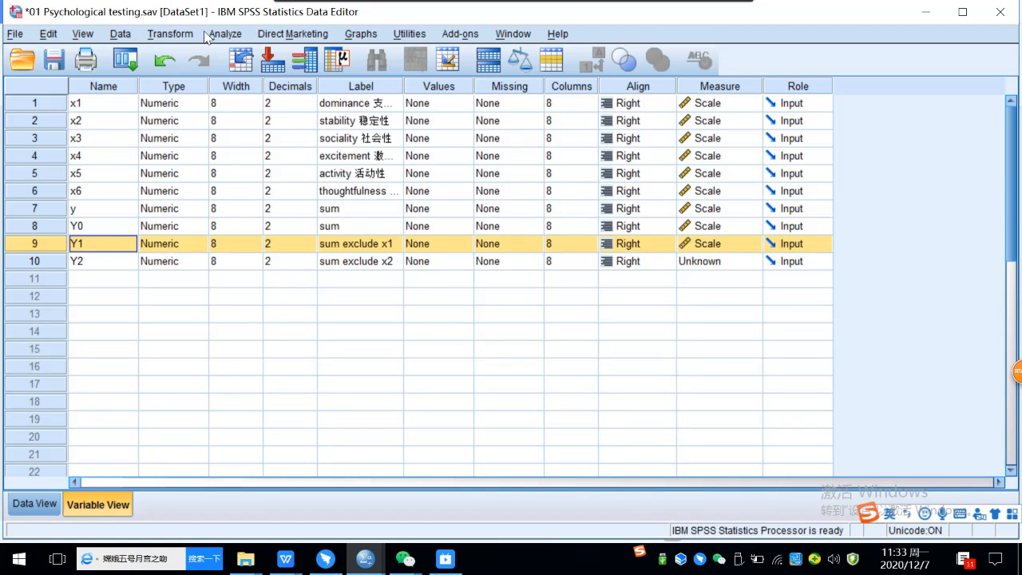
Step: Open the variable computation for Y0 and clear the Y0 - x1 numeric expression
left_click(179, 37)
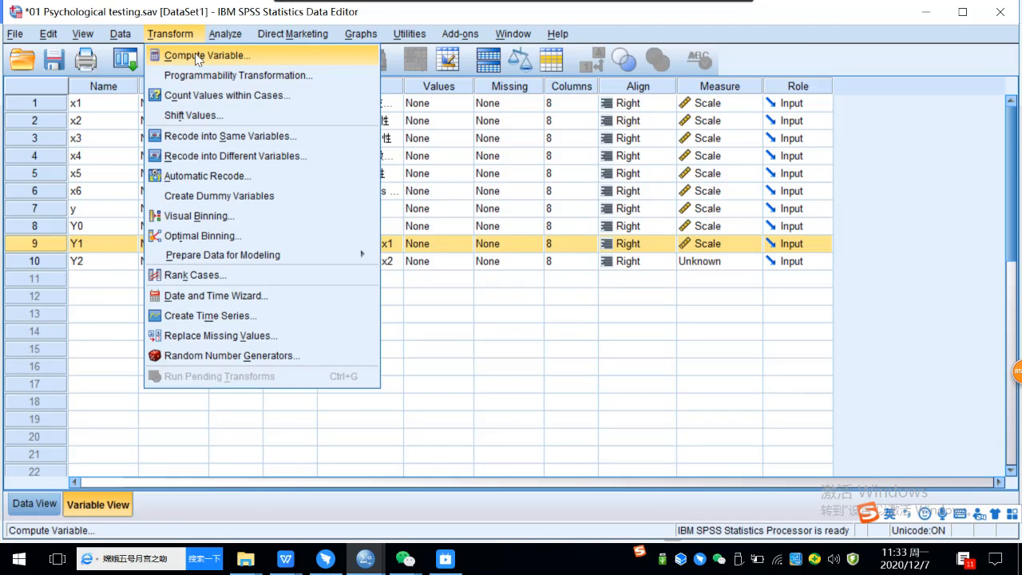
left_click(197, 56)
left_click_drag(490, 110, 437, 116)
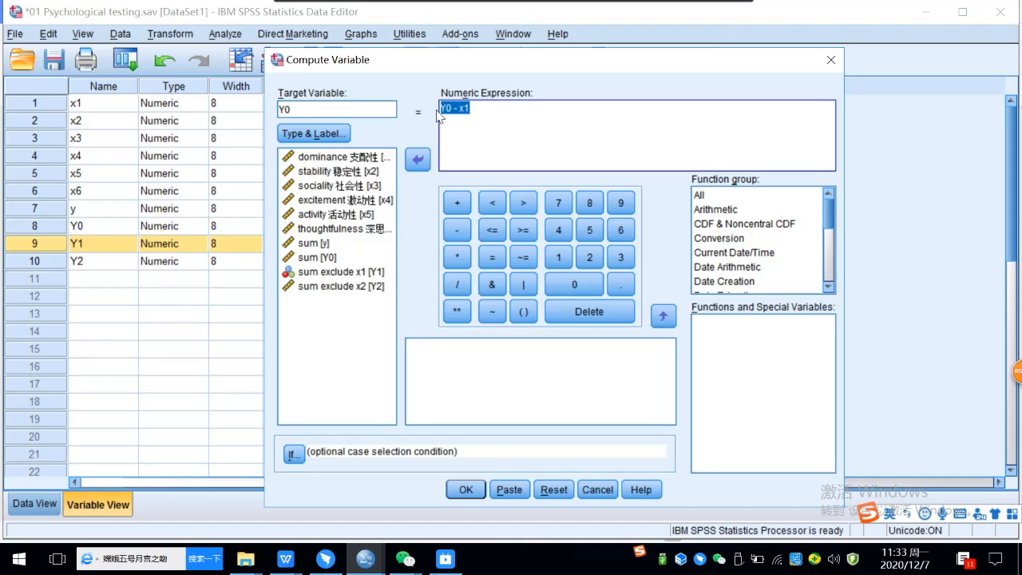
key("Delete")
left_click(351, 170)
left_click(416, 162)
left_click(457, 202)
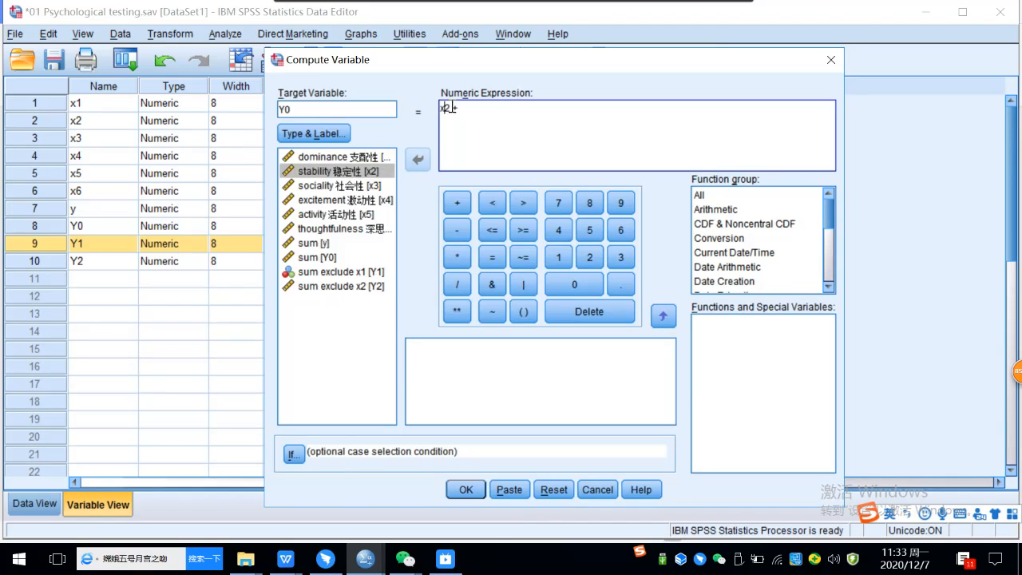
key("BackSpace")
key("BackSpace")
key("BackSpace")
Step: Build the start of the Y0 numeric expression from the dominance, stability and sociality items, x1 + x2 + x3 +
left_click(351, 156)
left_click(417, 160)
left_click(445, 200)
left_click(365, 171)
left_click(416, 160)
left_click(457, 202)
left_click(367, 185)
left_click(417, 160)
left_click(457, 202)
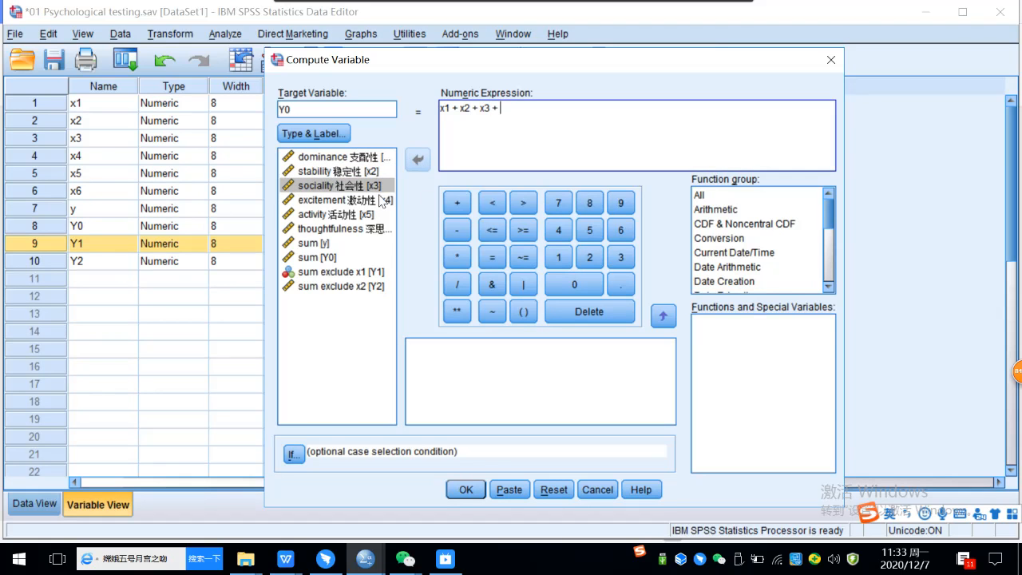
Step: Extend the Y0 expression with the excitement and activity items, x4 + x5 +
left_click(383, 200)
left_click(457, 202)
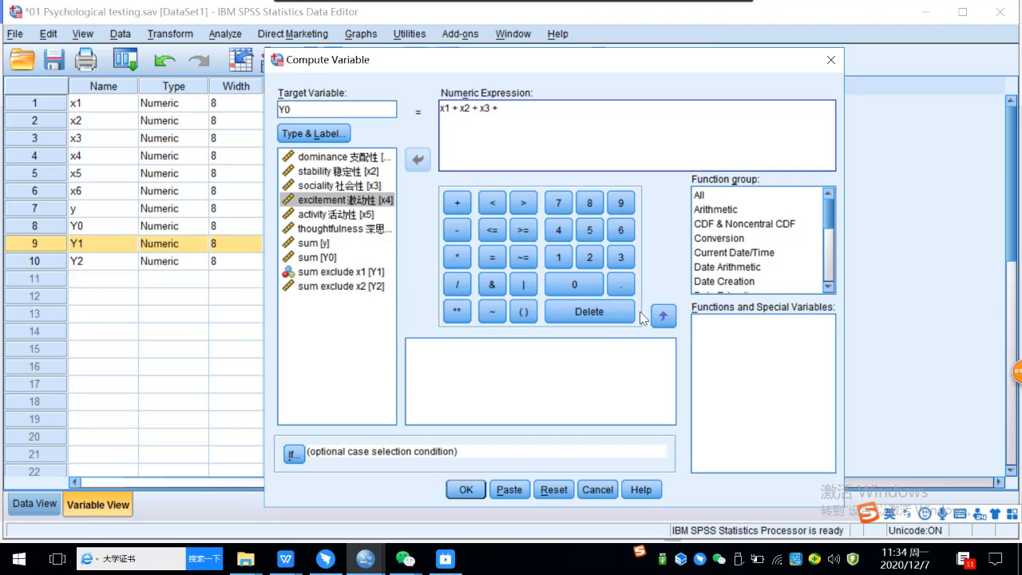
left_click(345, 205)
left_click(417, 159)
left_click(456, 203)
left_click(364, 214)
left_click(417, 160)
left_click(456, 203)
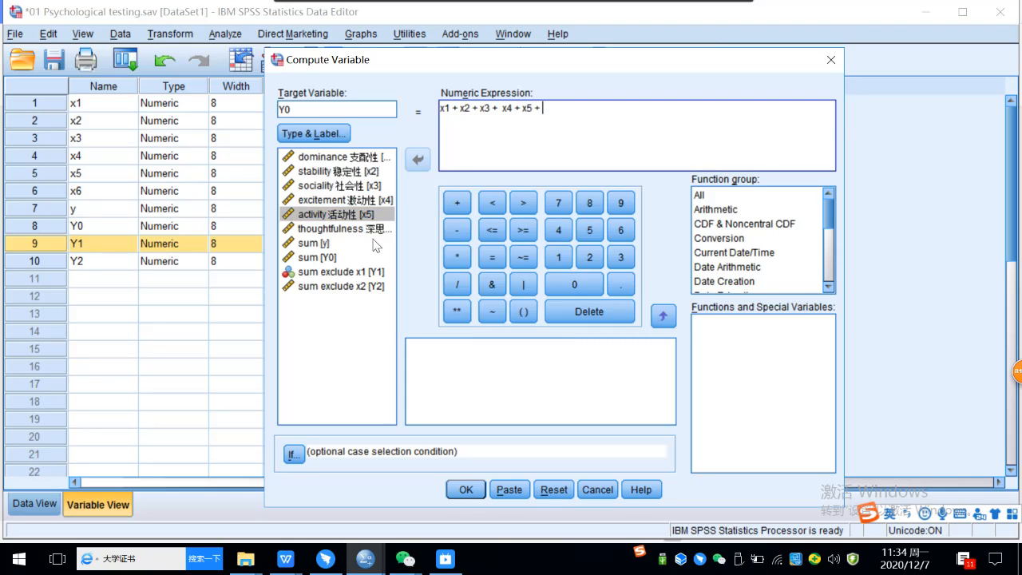
Step: Complete the Y0 expression with the thoughtfulness item x6 and run the computation, changing the existing variable
left_click(344, 228)
left_click(417, 159)
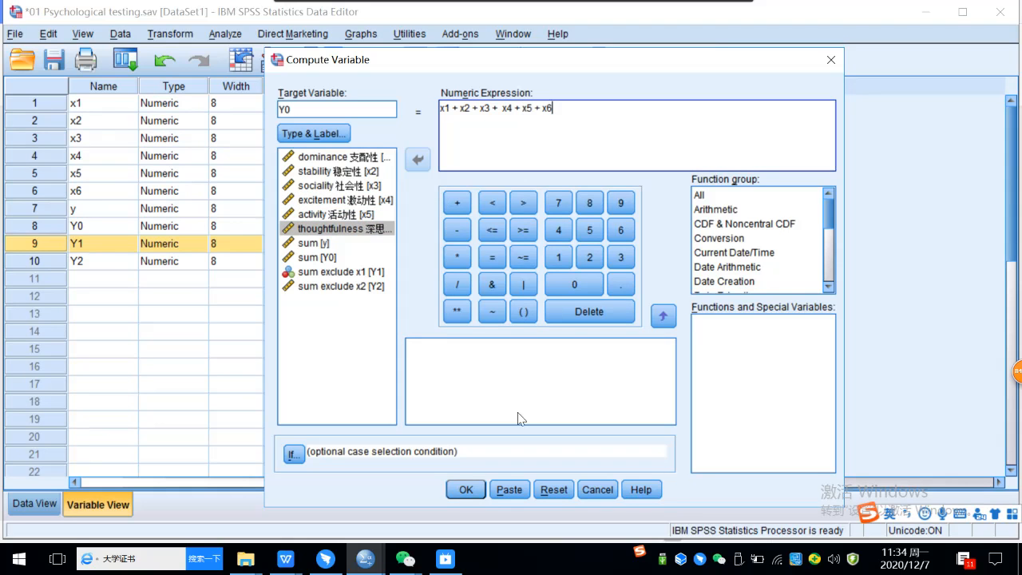
left_click(452, 491)
left_click(487, 299)
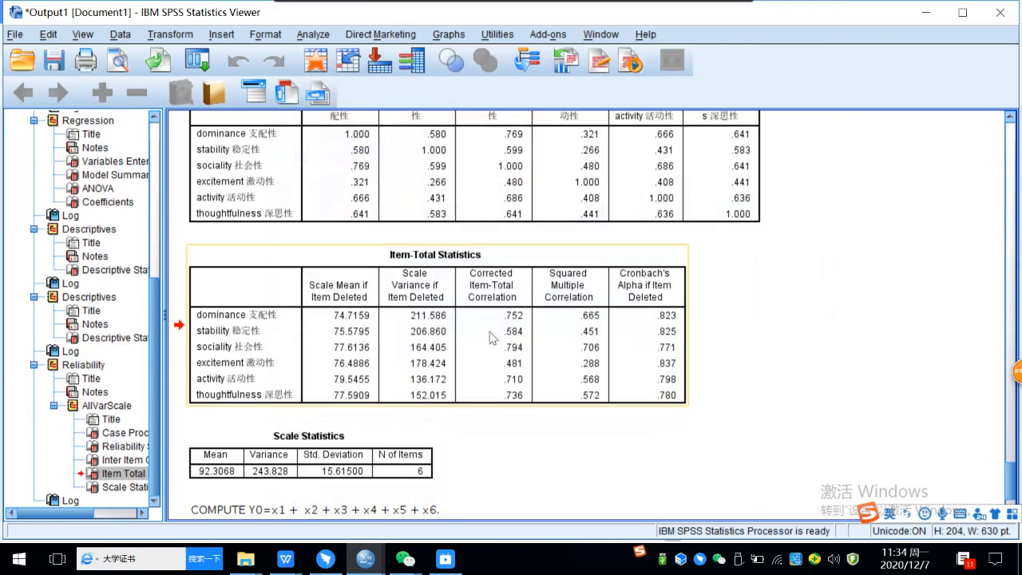
Step: Reopen the variable computation, set the target variable to Y1 and clear the six-item sum expression
left_click(181, 35)
left_click(197, 55)
left_click(311, 107)
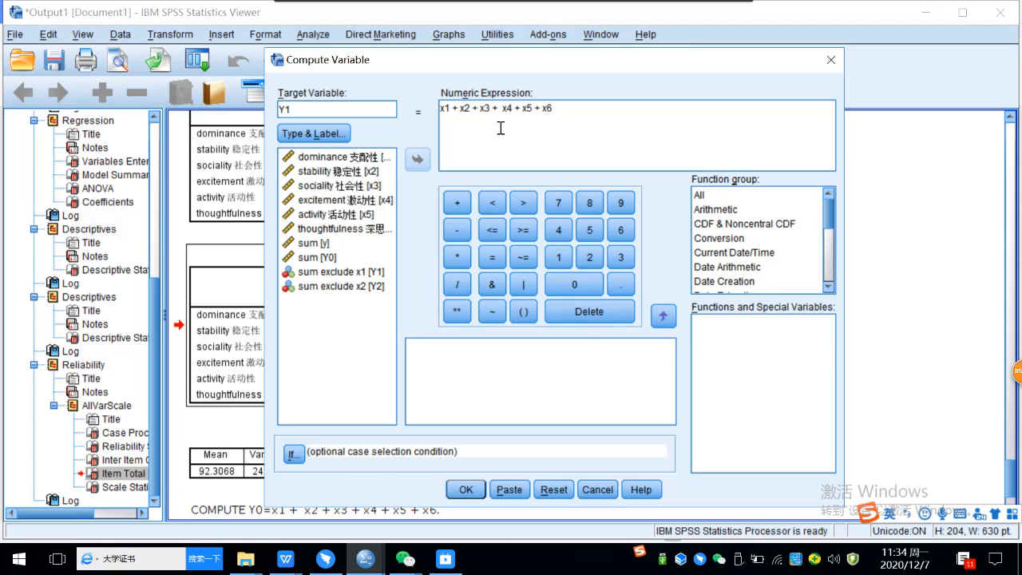
left_click_drag(568, 110, 438, 97)
key("Delete")
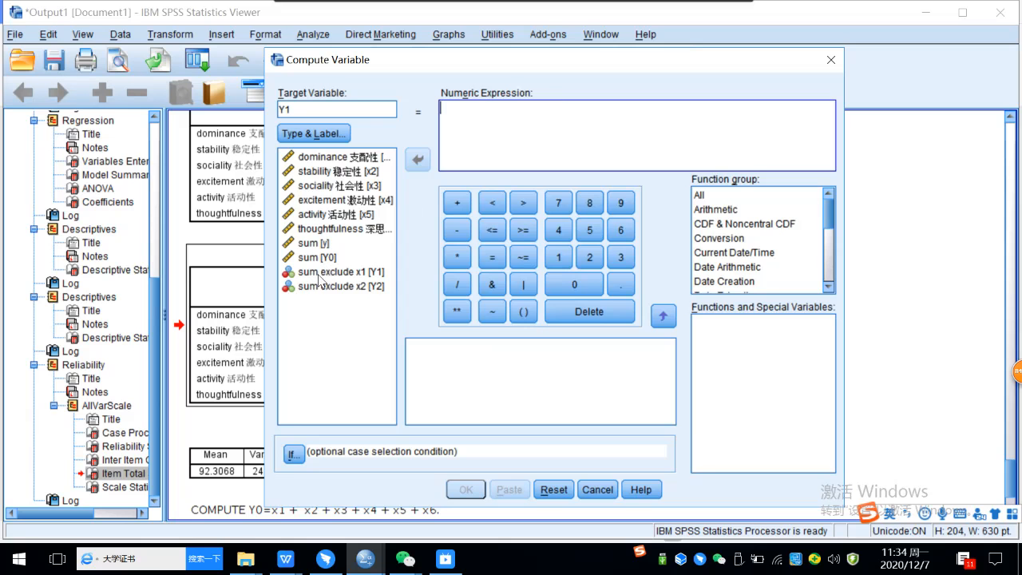
Step: Enter Y0 - x1 as the numeric expression for Y1 and run the computation, changing the existing variable
left_click(318, 278)
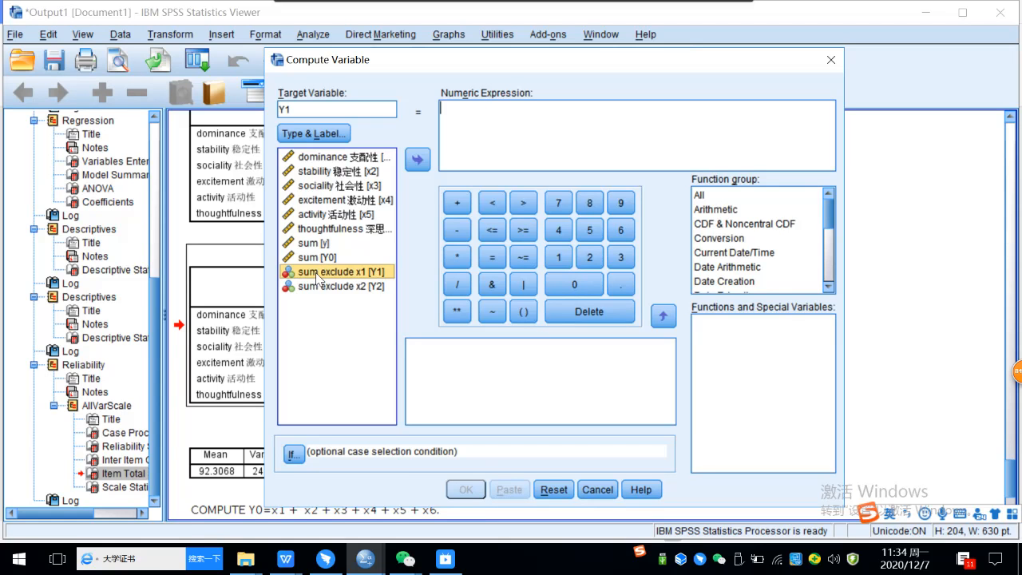
left_click(334, 257)
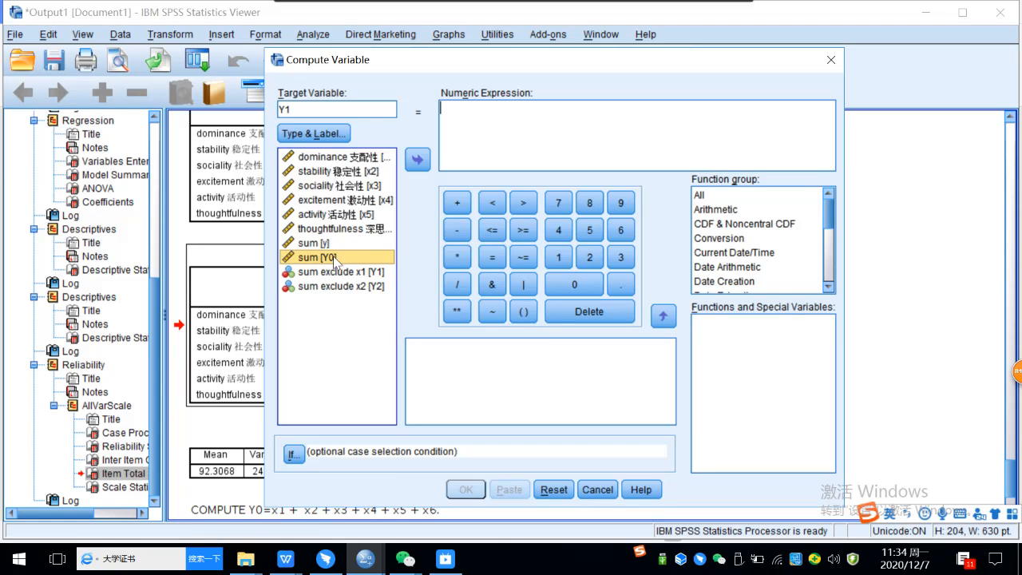
left_click(417, 160)
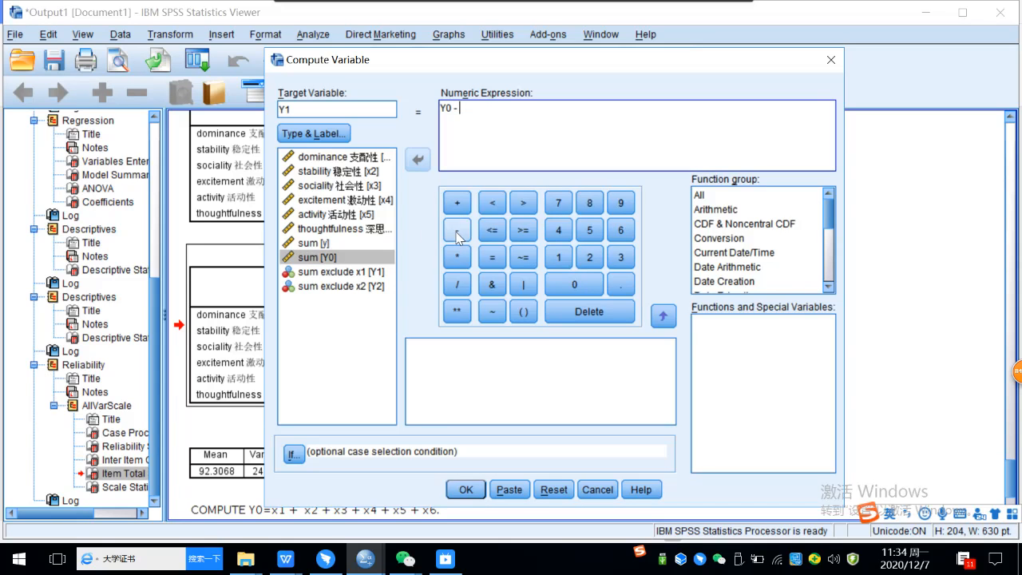
left_click(363, 157)
left_click(422, 161)
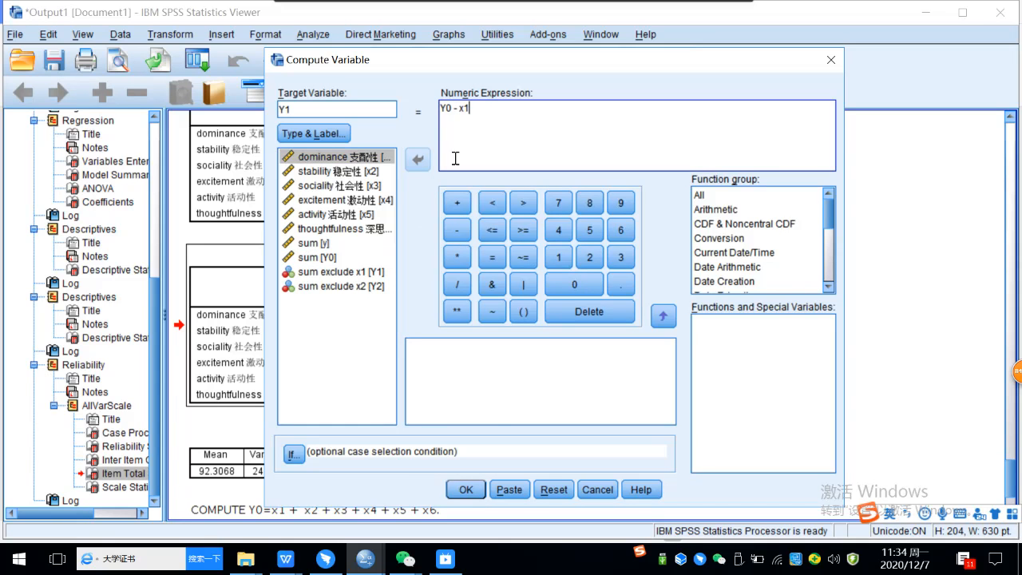
left_click(462, 490)
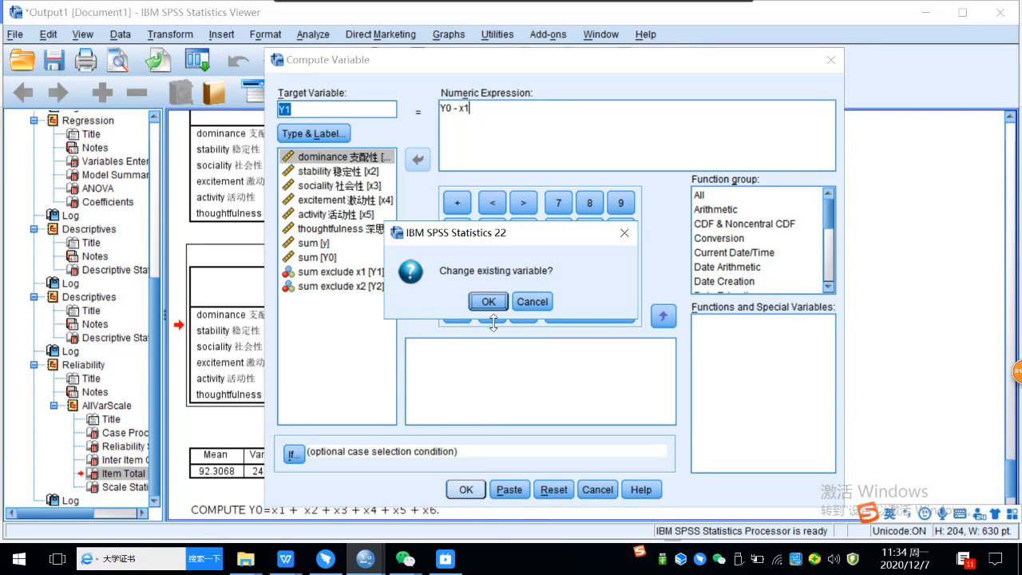
left_click(490, 303)
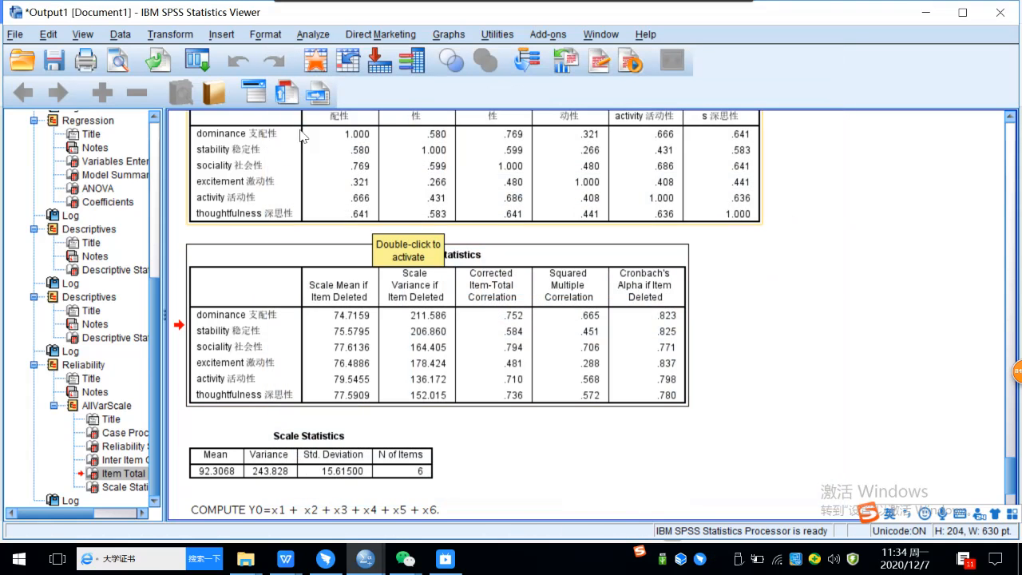
Step: Compute Y2 with the numeric expression Y0 - x2, changing the existing variable
left_click(162, 35)
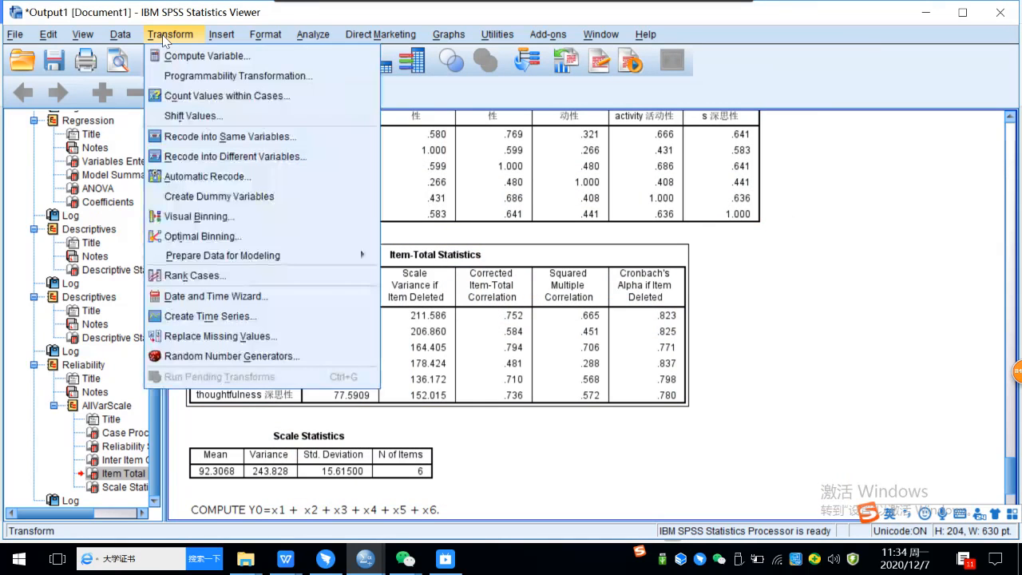
left_click(184, 57)
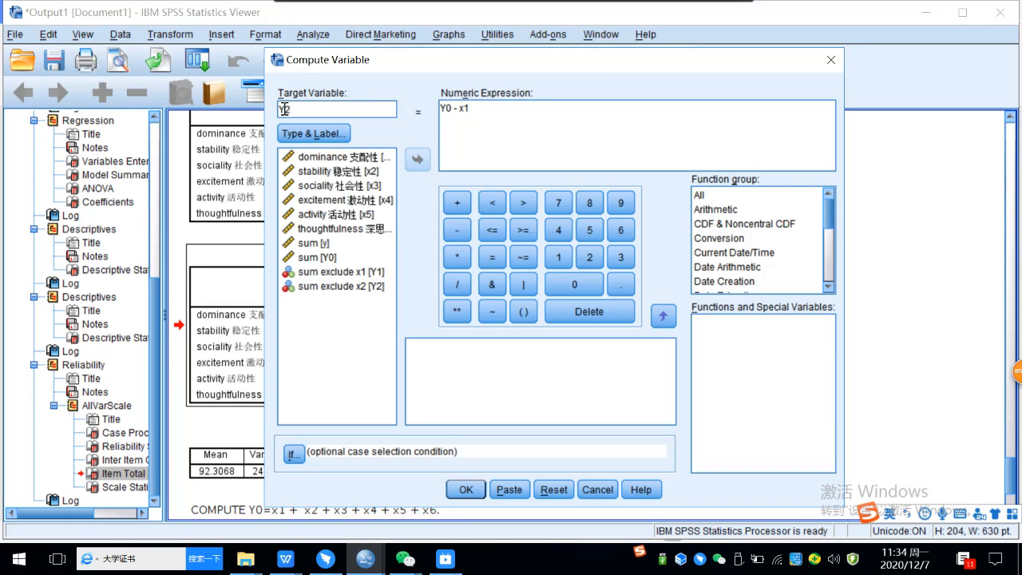
left_click(479, 113)
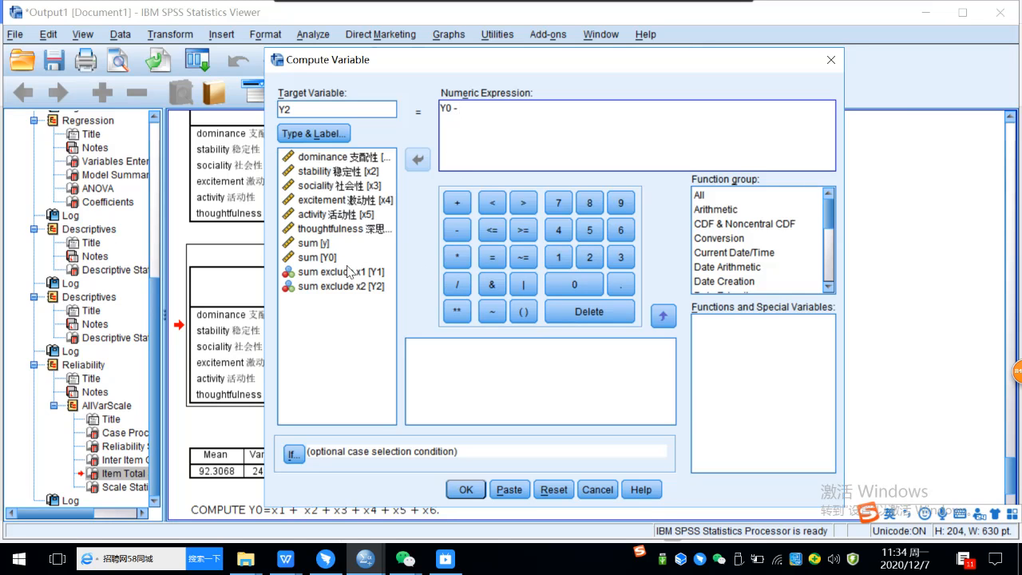
left_click(352, 173)
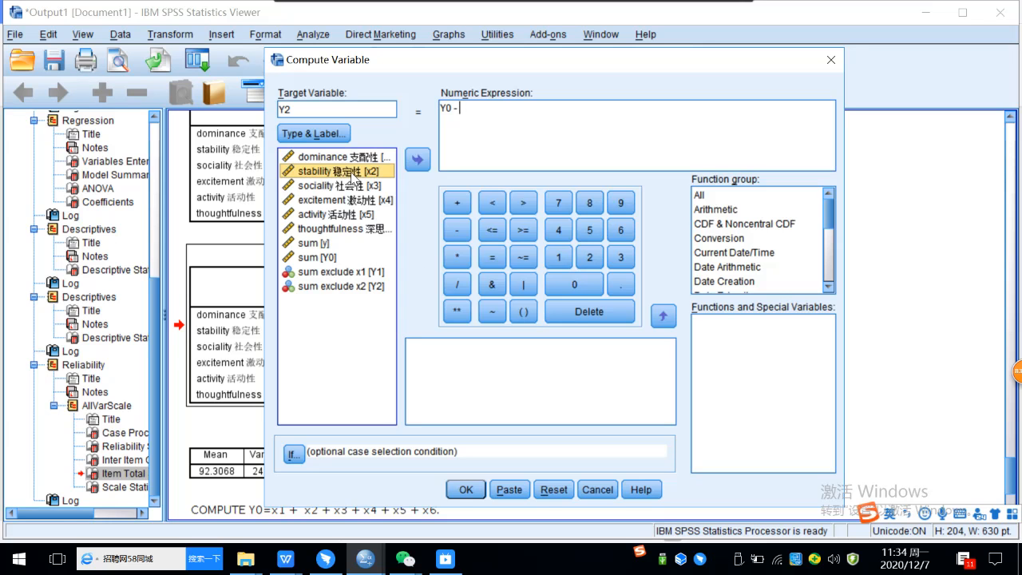
left_click(417, 159)
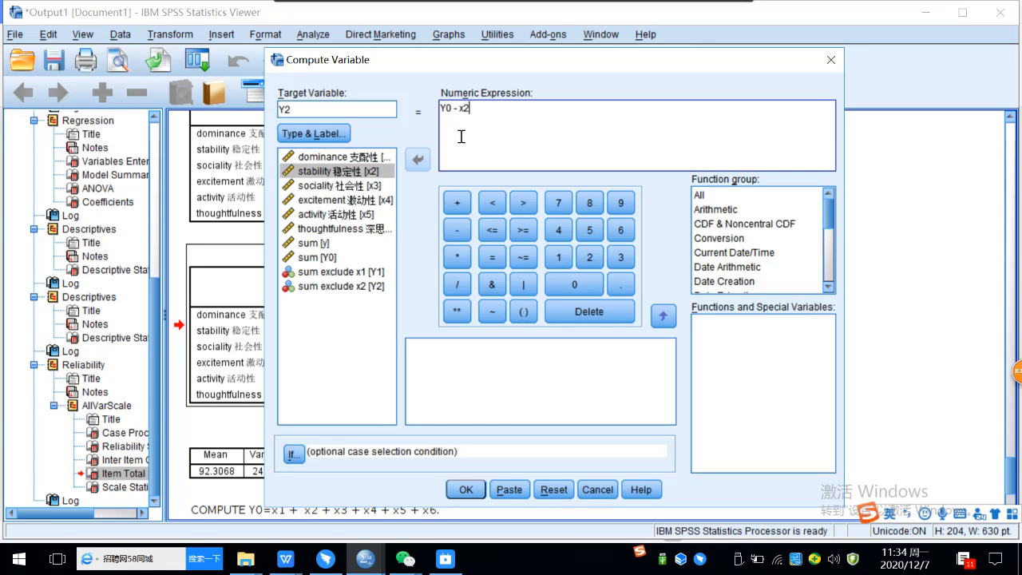
left_click(466, 489)
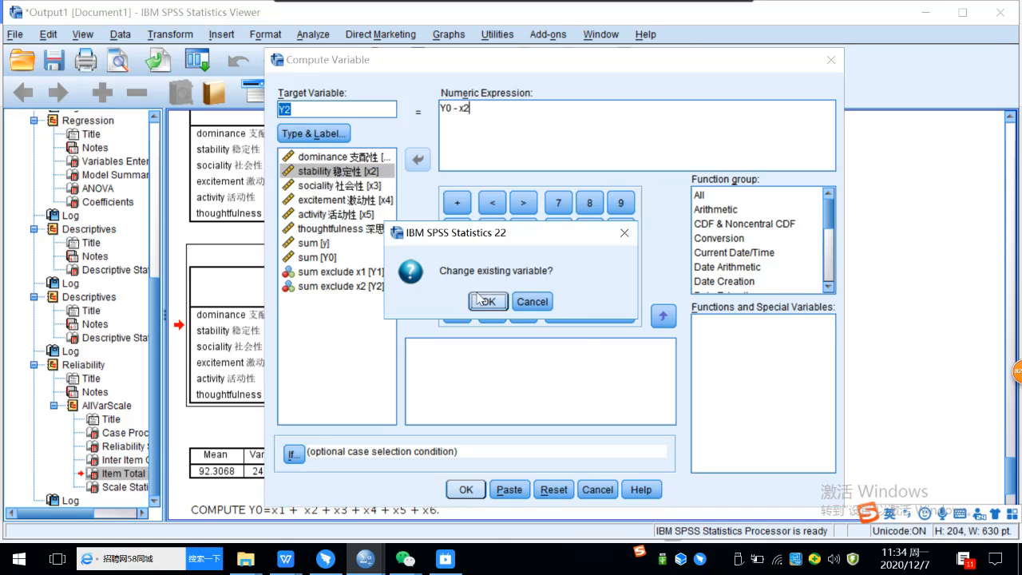
left_click(482, 301)
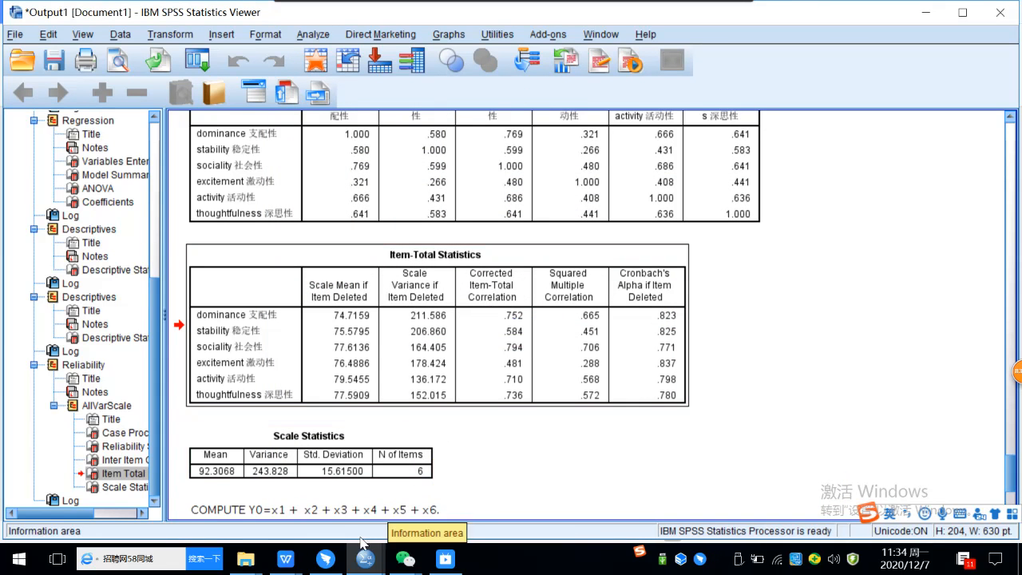
Step: Switch to the Psychological testing data set and delete the redundant sum variable y
mouse_move(374, 562)
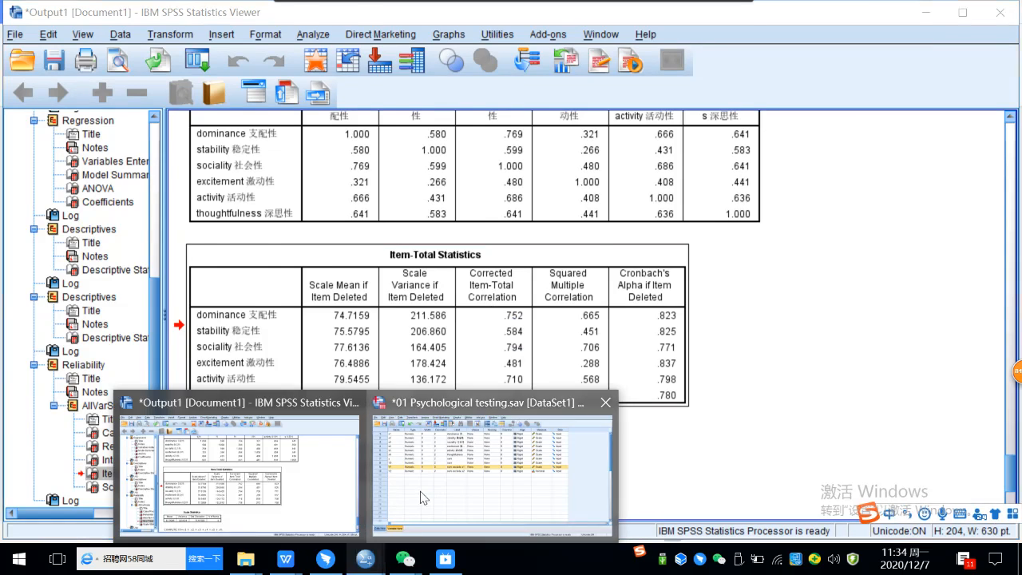
left_click(479, 467)
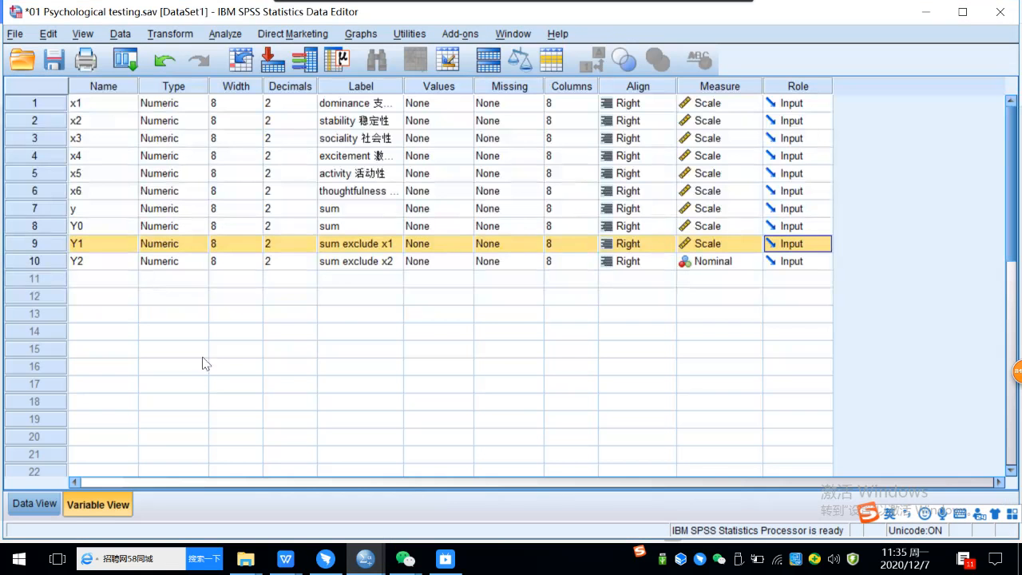
left_click(31, 213)
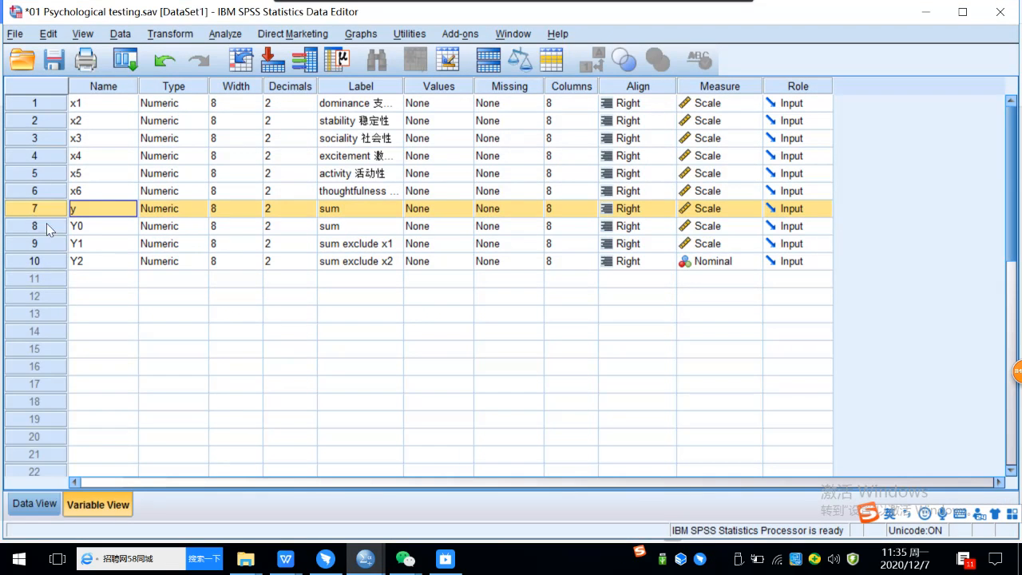
left_click(47, 226, "shift")
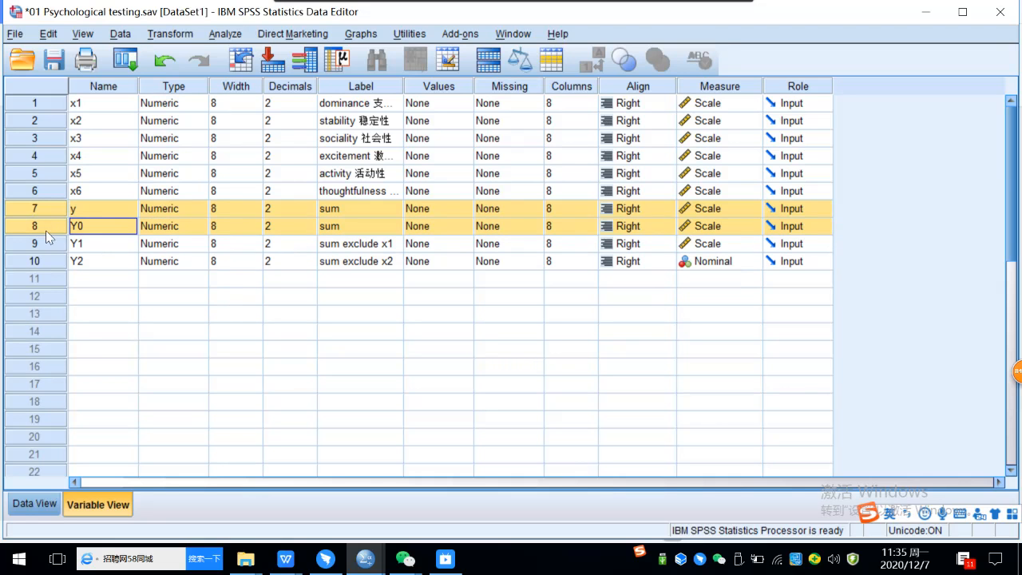
right_click(44, 212)
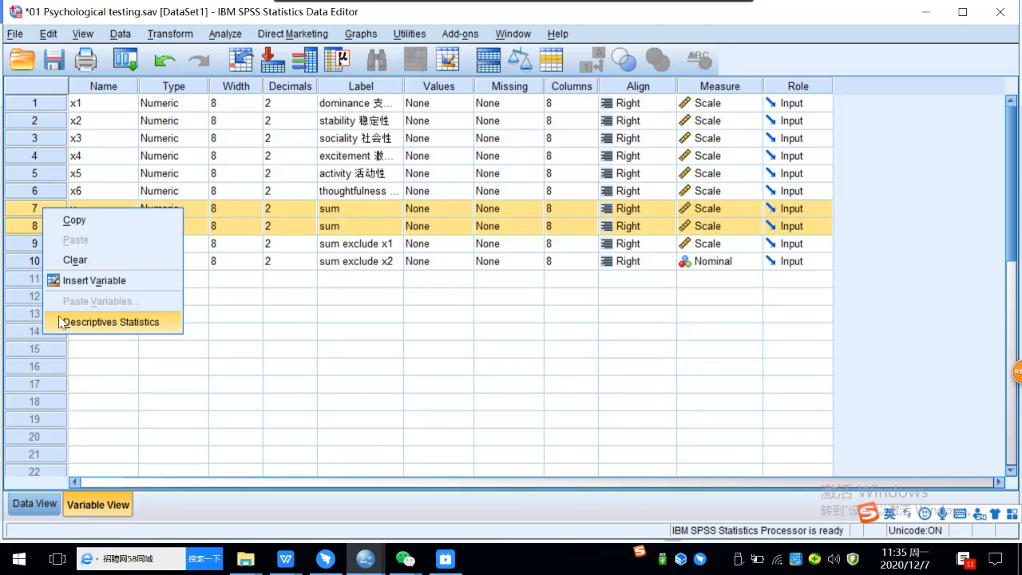
left_click(345, 377)
left_click(51, 209)
right_click(51, 209)
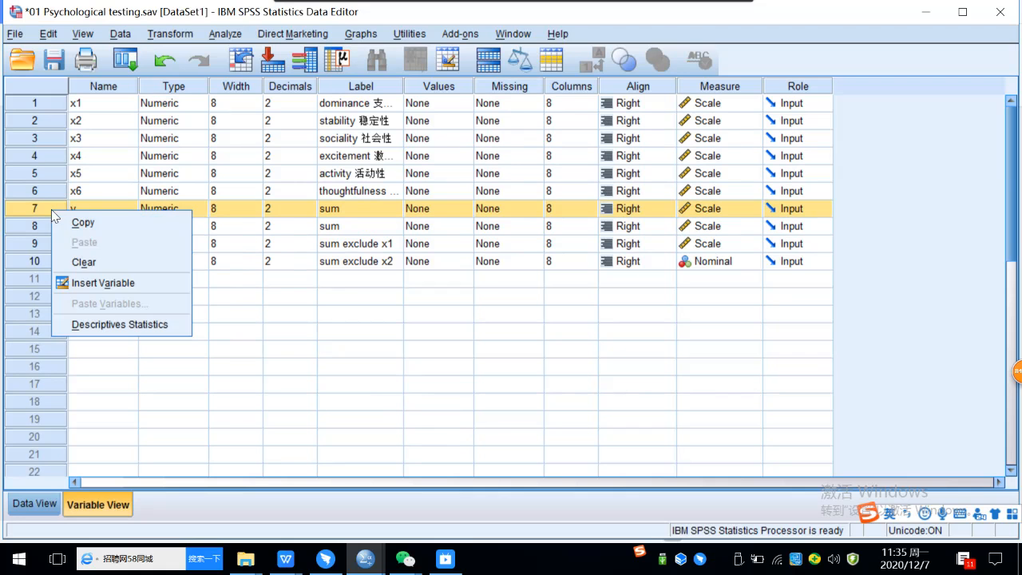
left_click(97, 264)
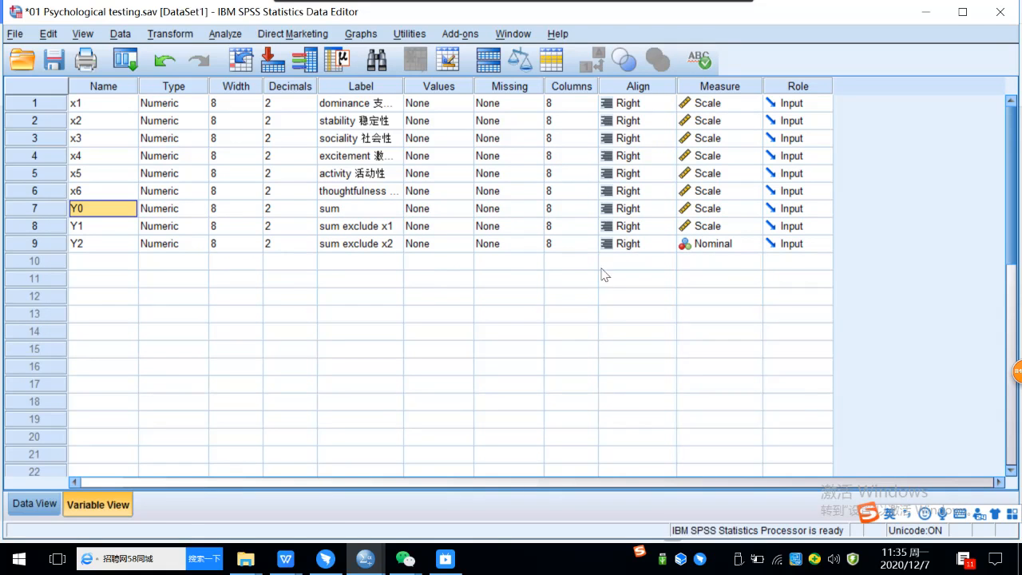
Step: Set the measurement level of variable Y2 to Scale
left_click(726, 245)
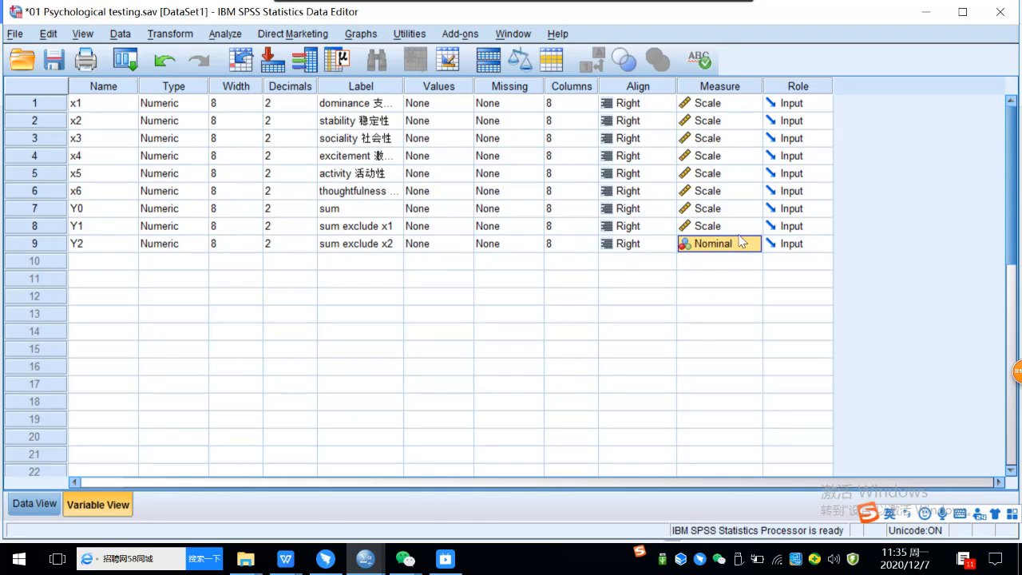
left_click(745, 246)
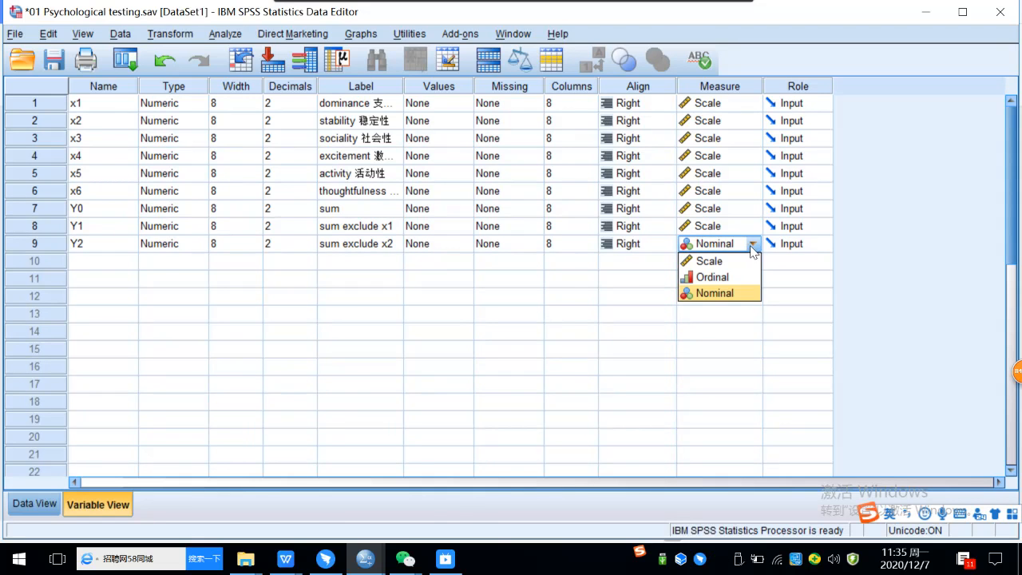
left_click(709, 261)
left_click(631, 277)
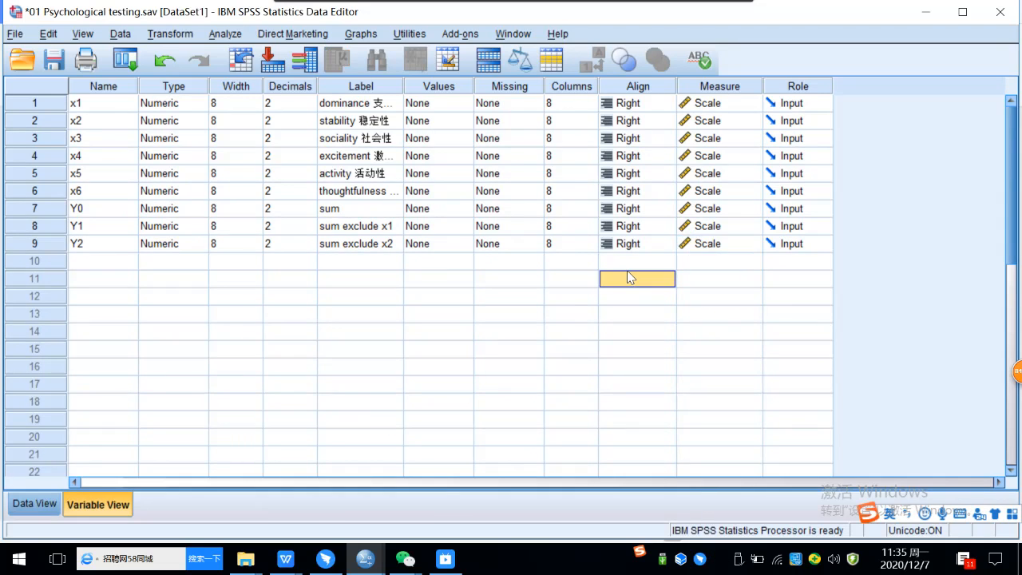
left_click(88, 227)
left_click(91, 244)
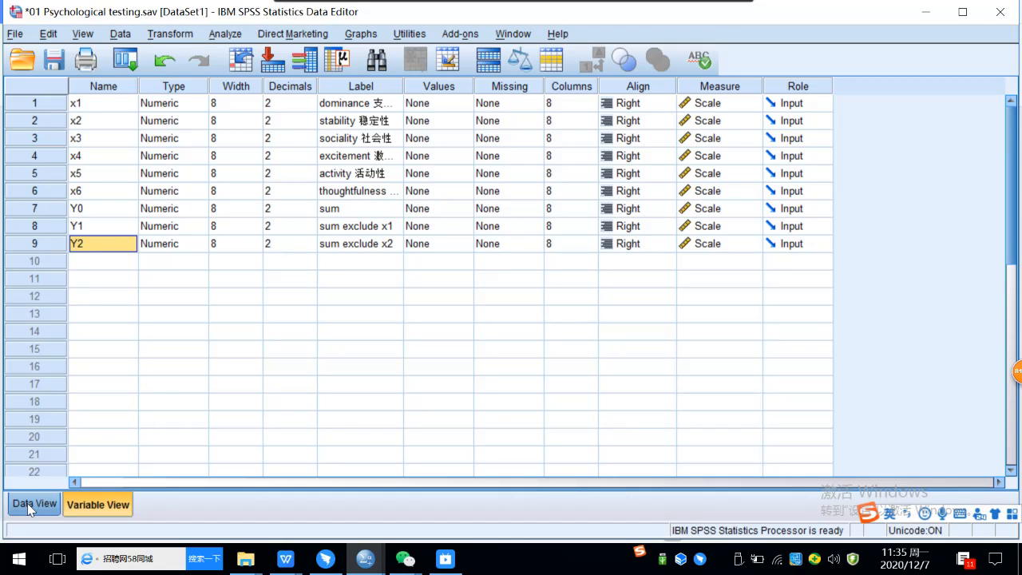
left_click(225, 34)
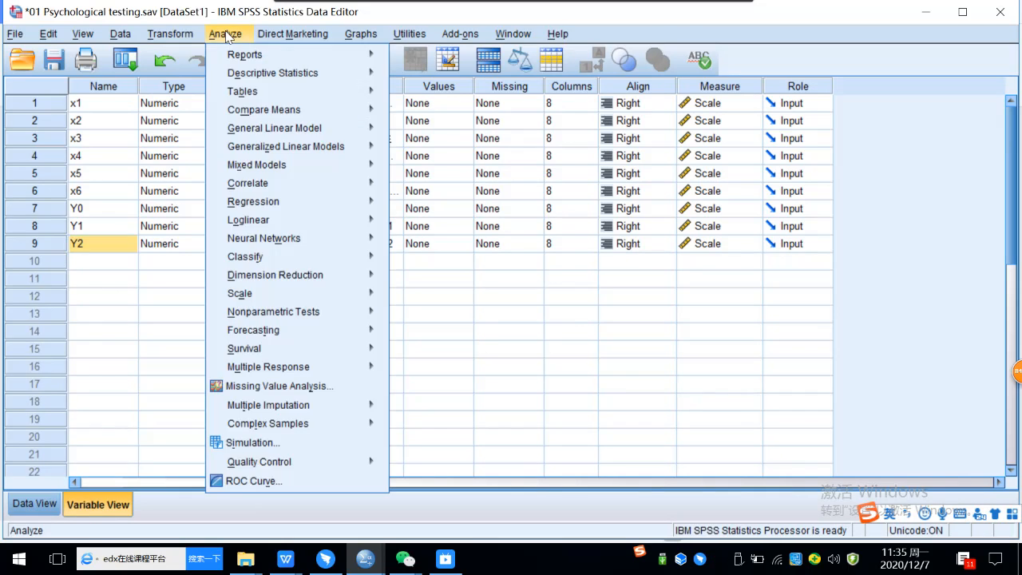
left_click(127, 279)
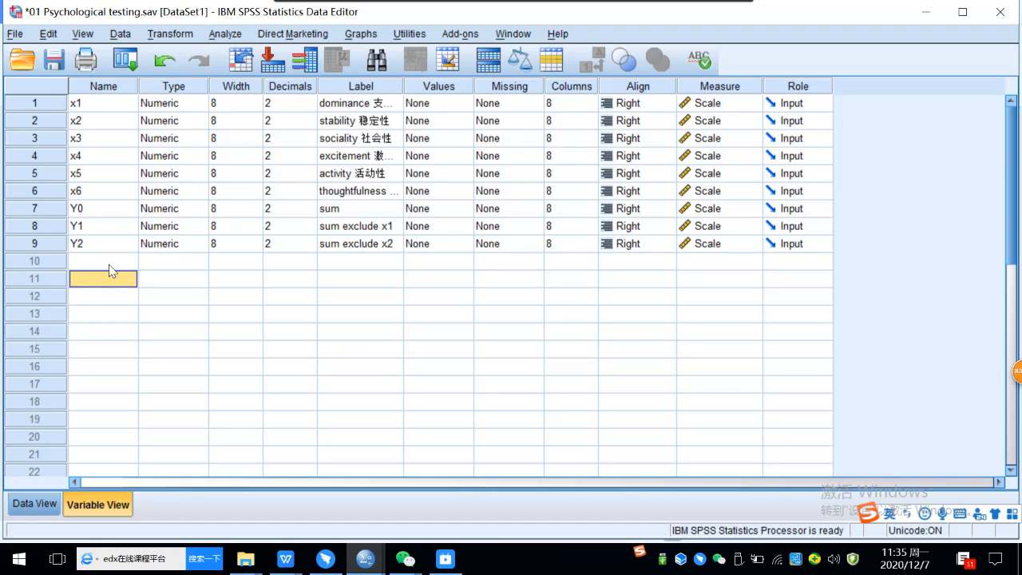
Step: Start a Descriptives analysis with sum exclude x1 (Y1) and sum exclude x2 (Y2) as its variables
left_click(228, 35)
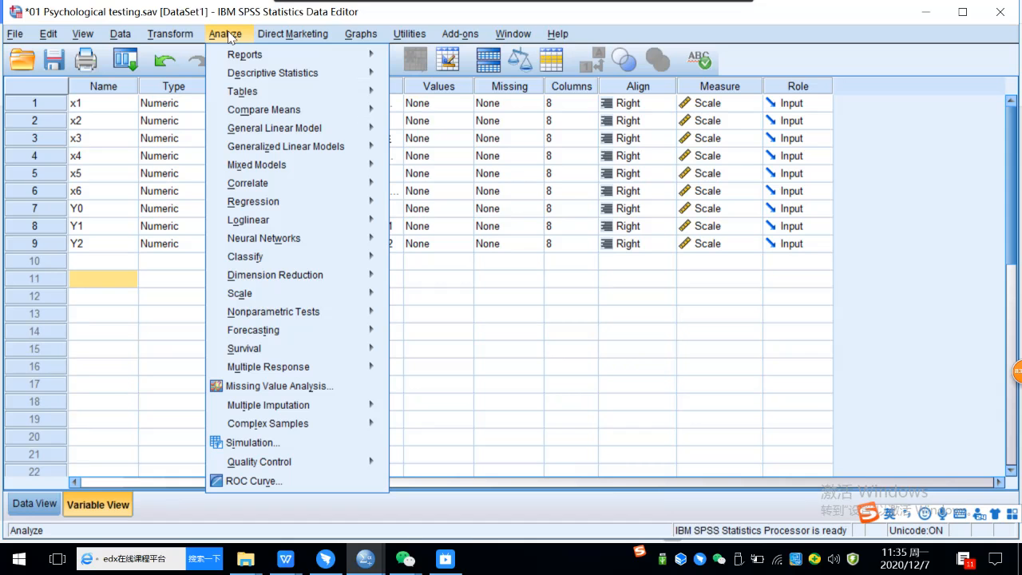
mouse_move(267, 80)
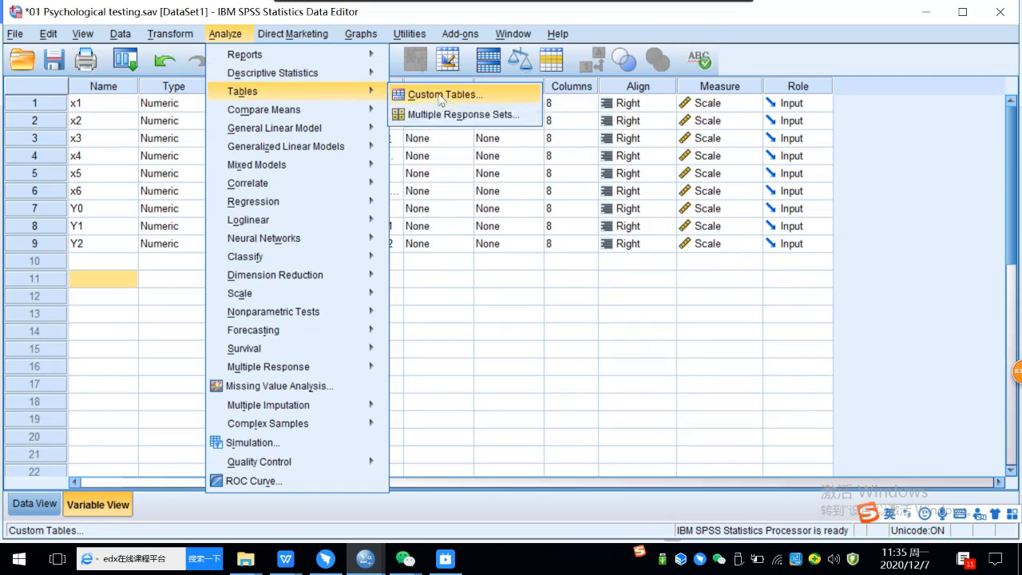
left_click(438, 97)
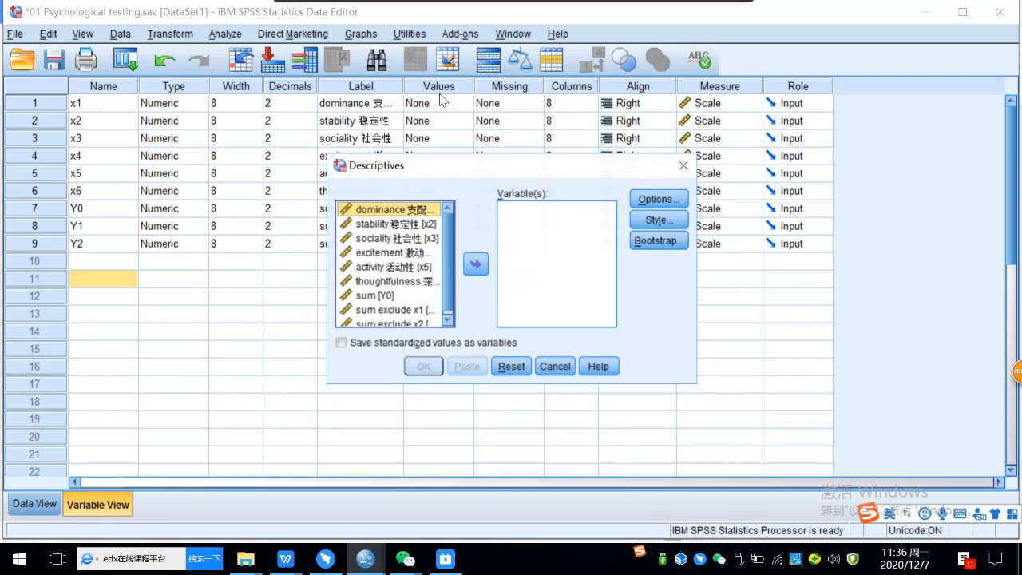
scroll(449, 256, "down", 1)
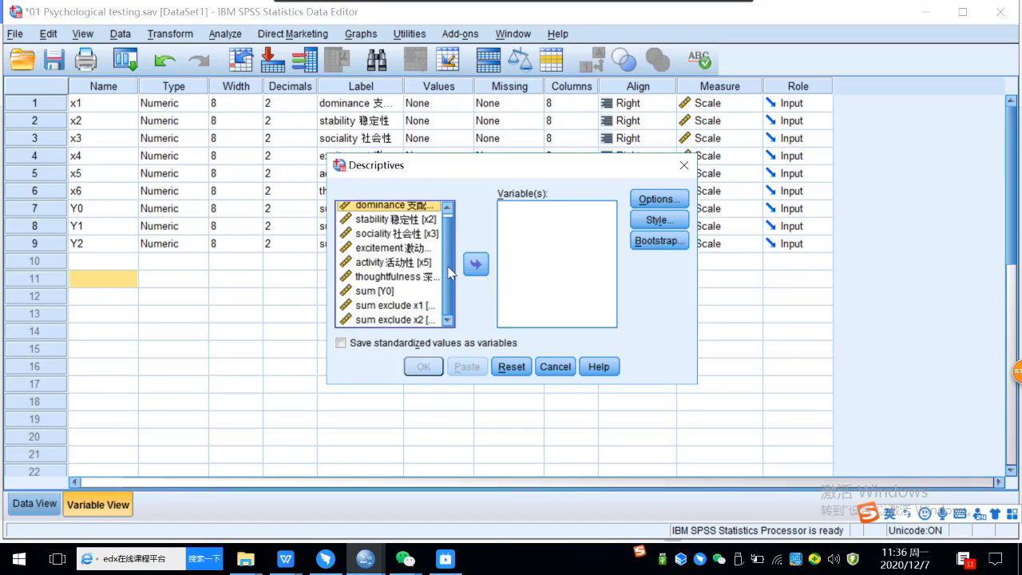
left_click(391, 307)
left_click(476, 264)
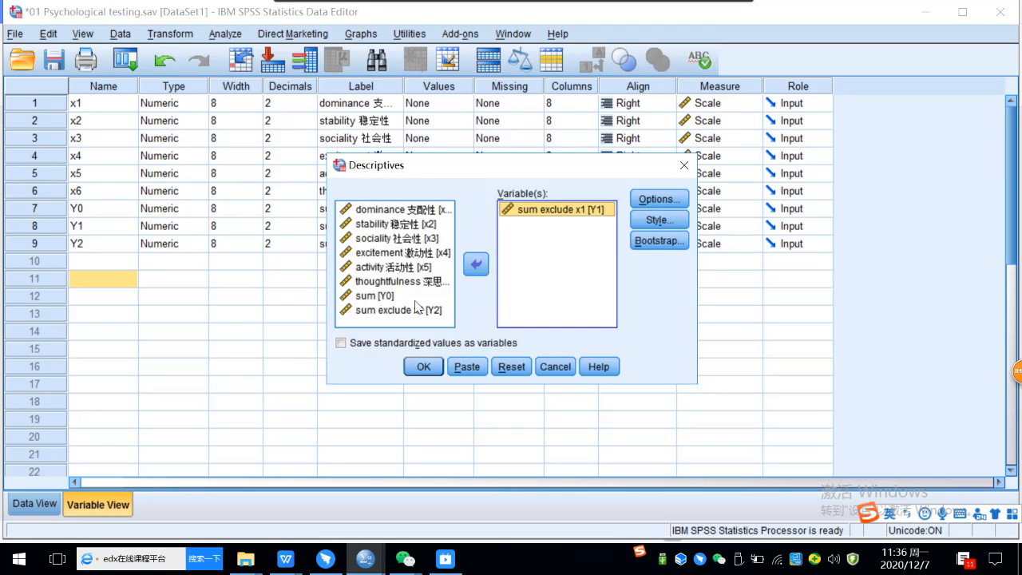
left_click(402, 310)
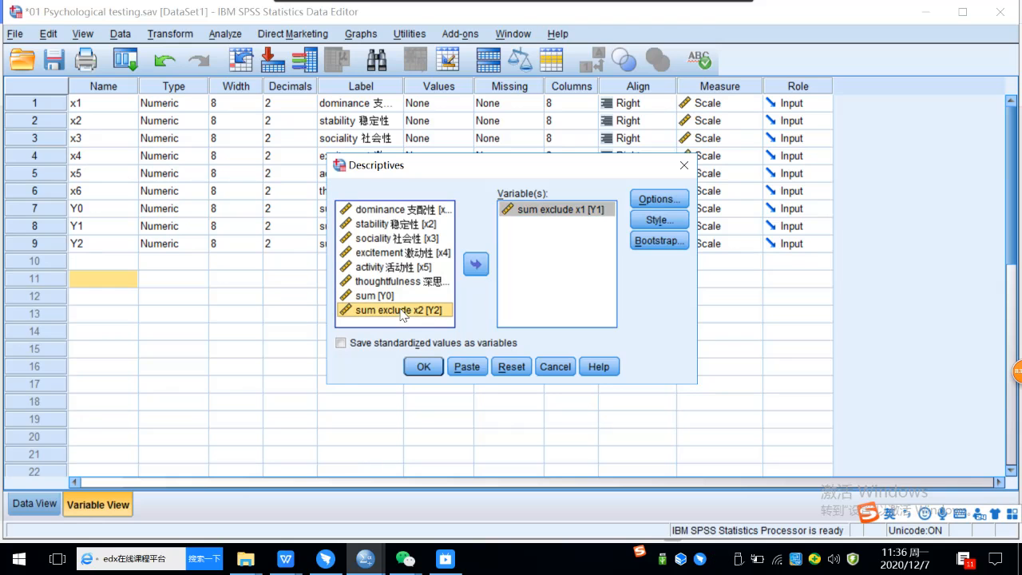
left_click(476, 266)
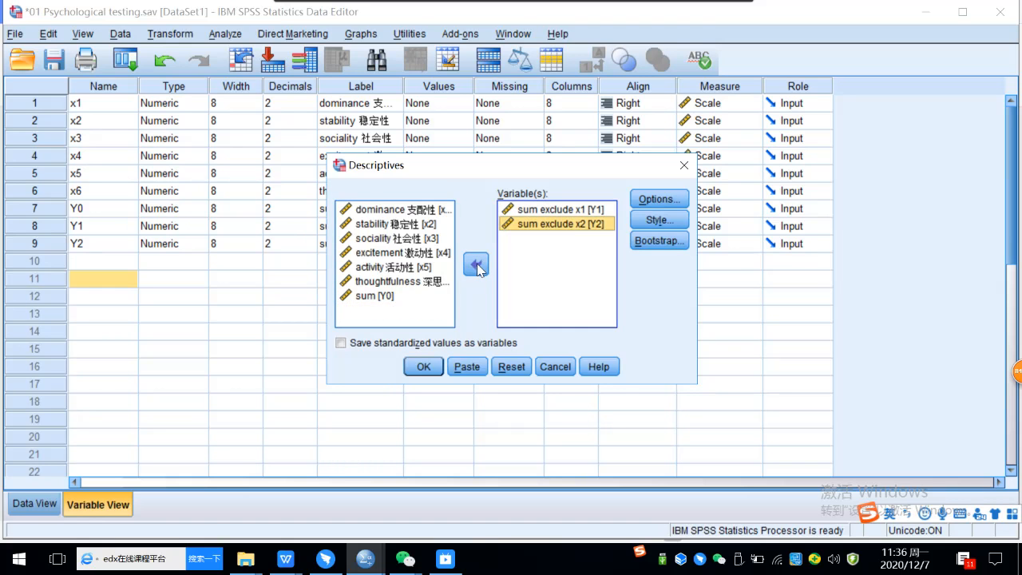
Step: Limit the descriptive statistics to mean and variance, leaving out standard deviation, minimum and maximum, and run the analysis
left_click(653, 203)
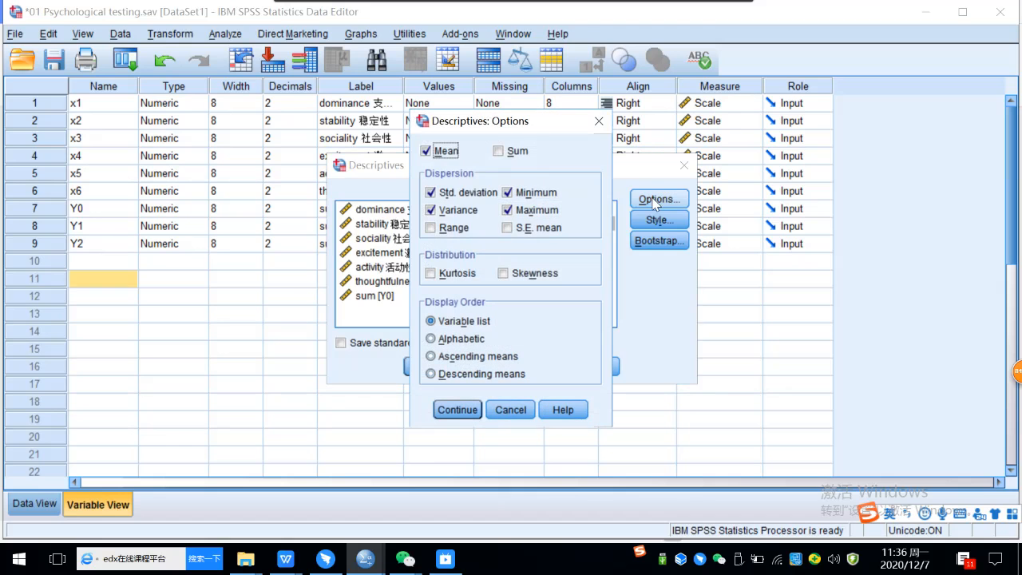
left_click(431, 210)
left_click(431, 210)
left_click(431, 192)
left_click(507, 193)
left_click(507, 210)
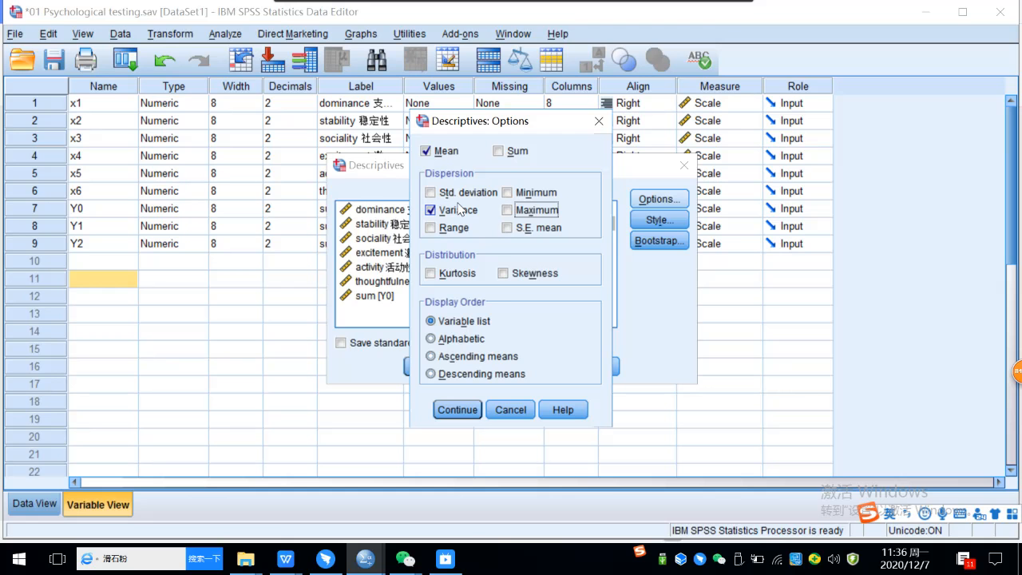
left_click(457, 409)
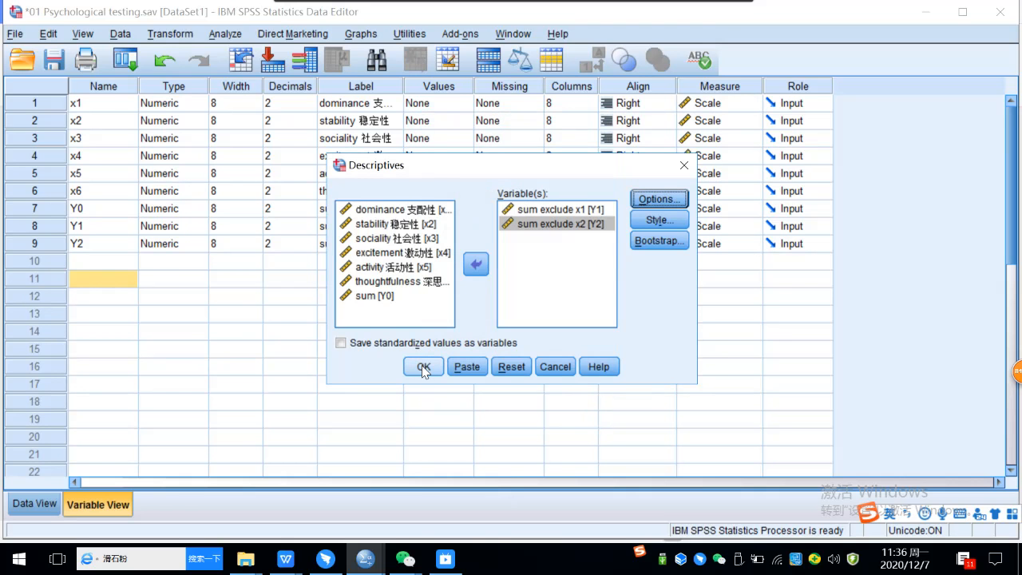
left_click(424, 368)
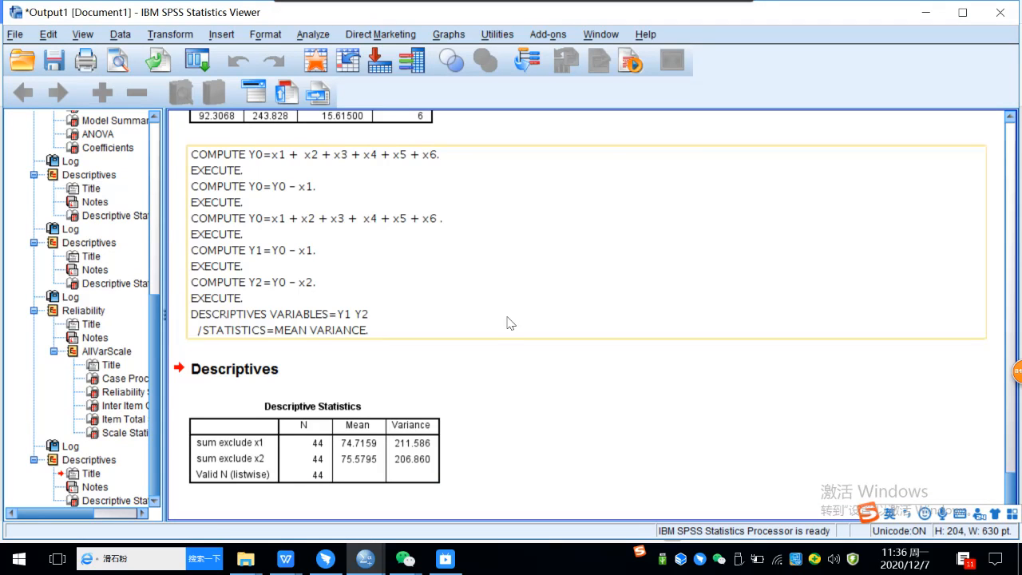
Step: Copy a screenshot of the Descriptive Statistics table for Y1 and Y2 to the clipboard and switch to the SPSS statistics 2020 group chat
left_click(397, 459)
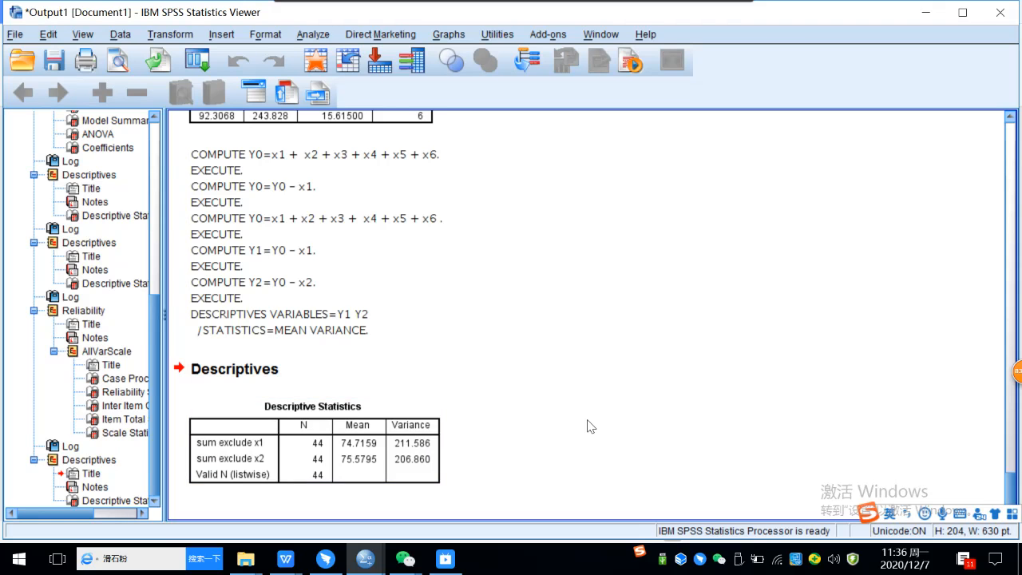
key("alt+a")
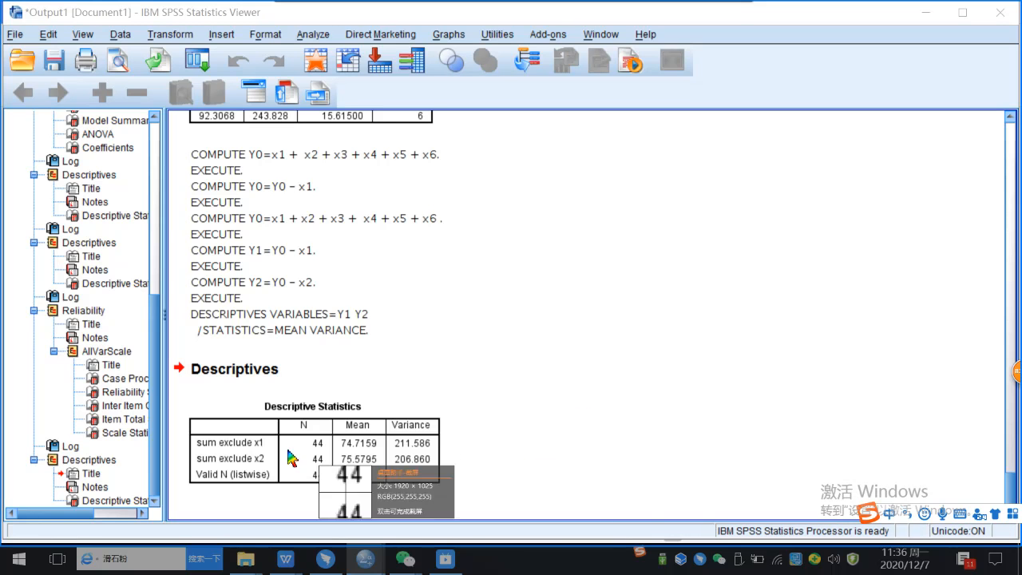
left_click_drag(172, 383, 456, 497)
left_click(441, 505)
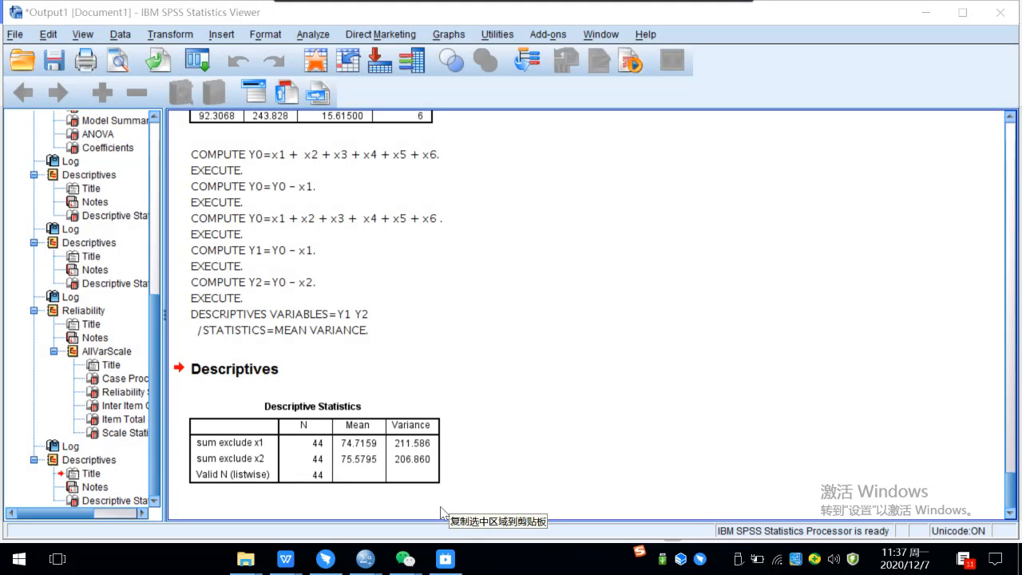
left_click(324, 558)
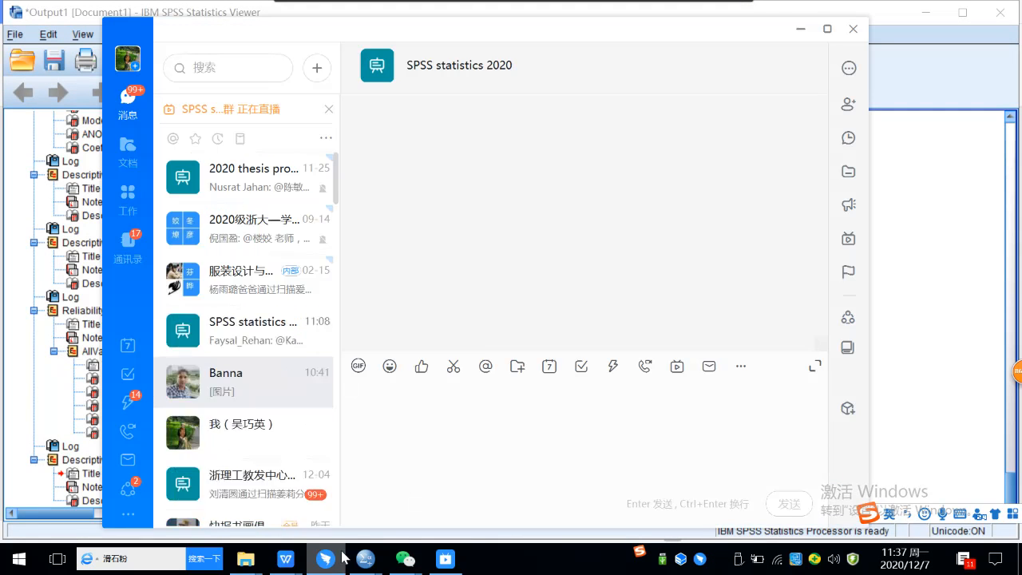
Step: Paste the copied Descriptive Statistics screenshot into the SPSS statistics 2020 group chat and send it
right_click(416, 436)
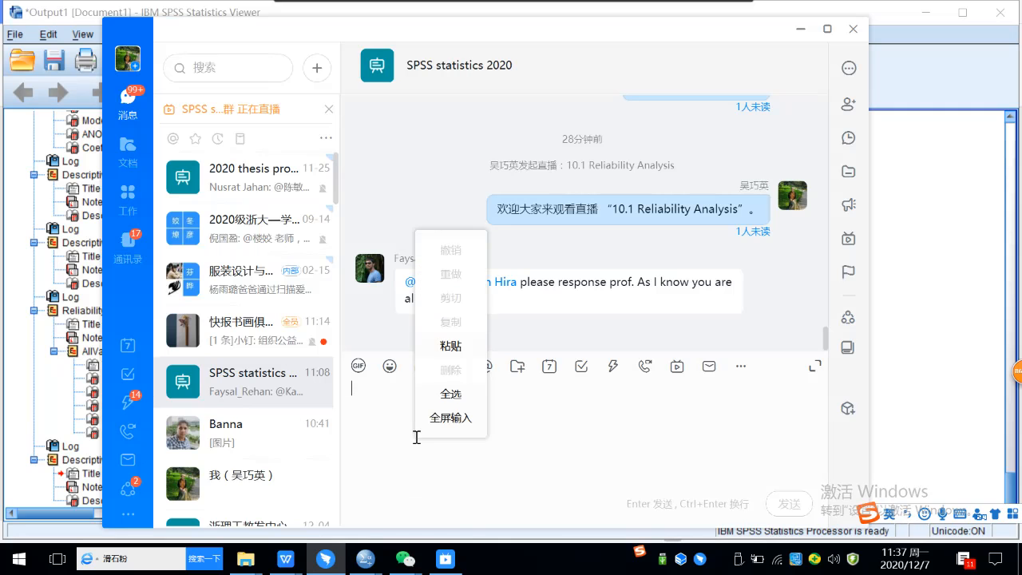
left_click(452, 345)
left_click(790, 504)
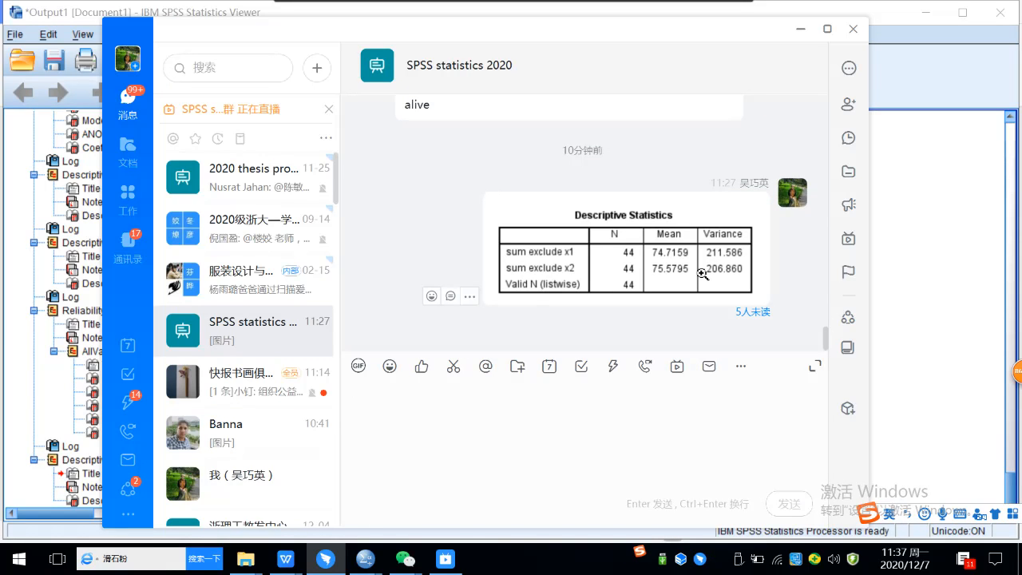
Step: Open the reliability output image shared earlier in the group chat and enlarge it around the Item-Total Statistics table
scroll(702, 274, "up", 8)
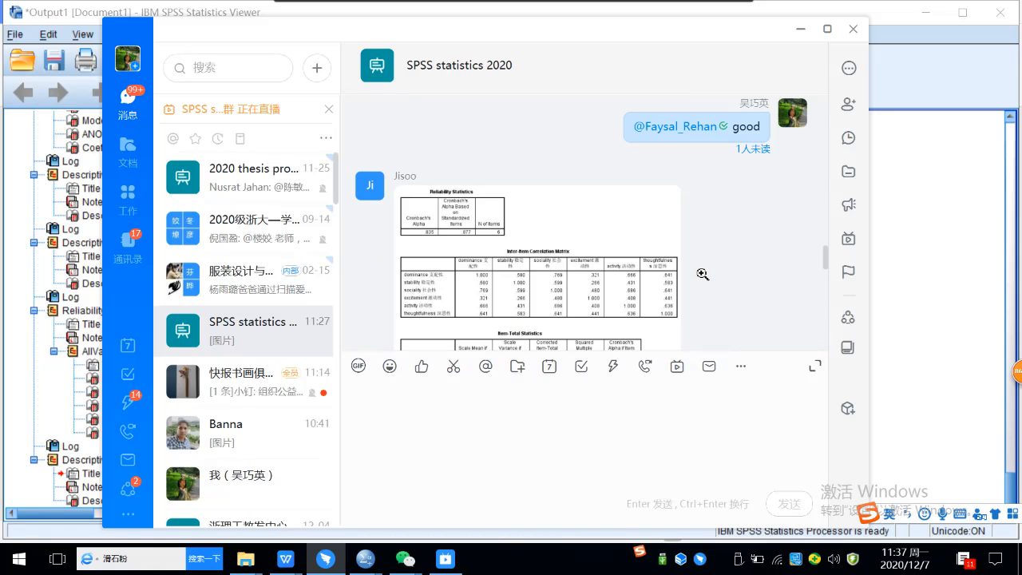
left_click(572, 264)
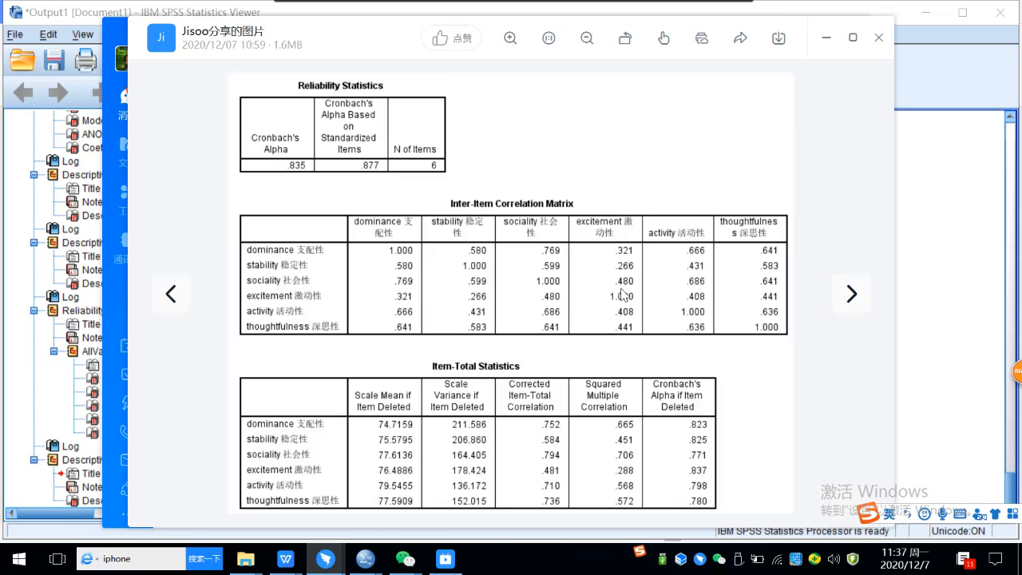
scroll(622, 295, "up", 1)
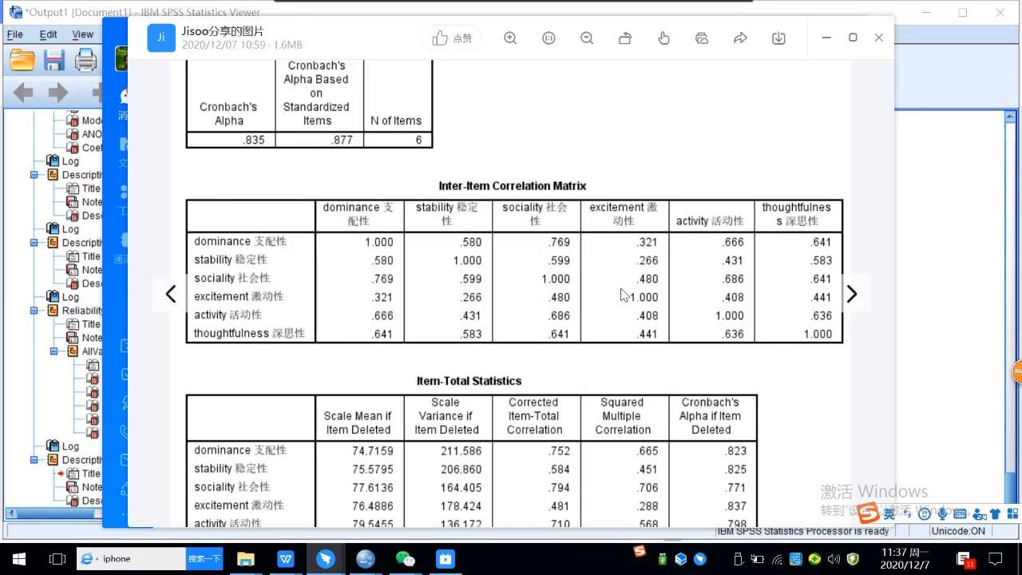
scroll(590, 307, "down", 1)
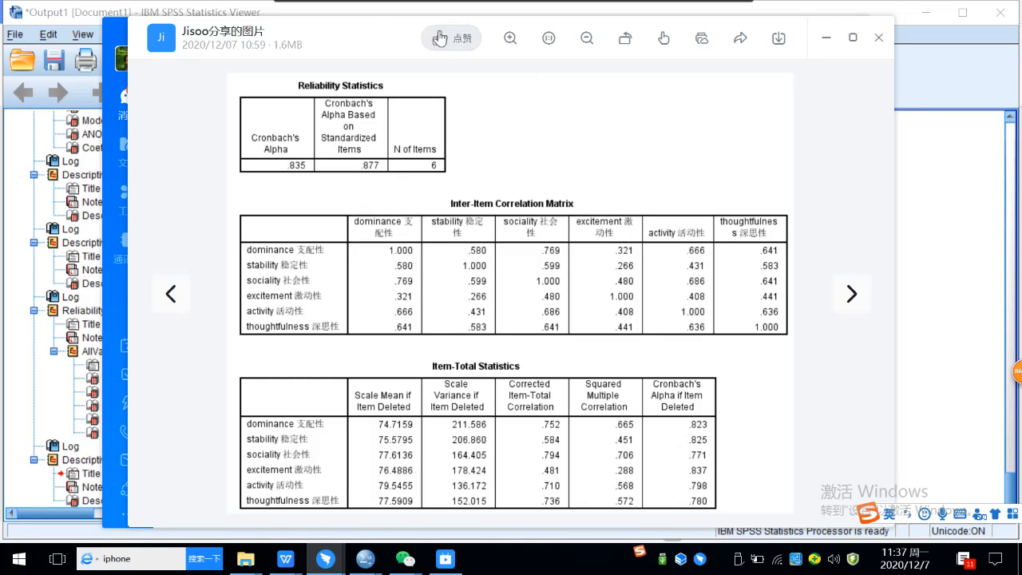
left_click_drag(378, 42, 375, 26)
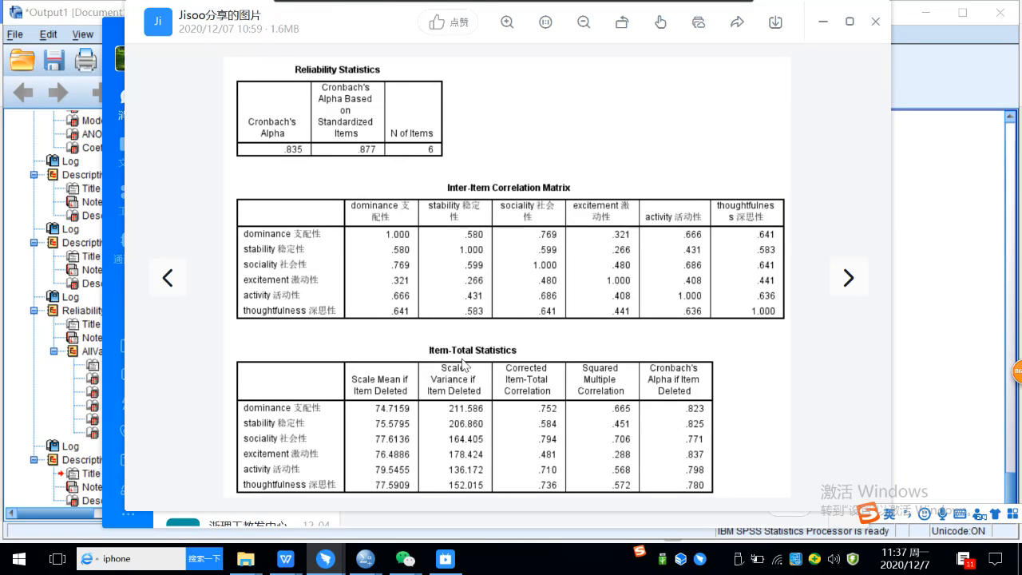
scroll(467, 361, "up", 3)
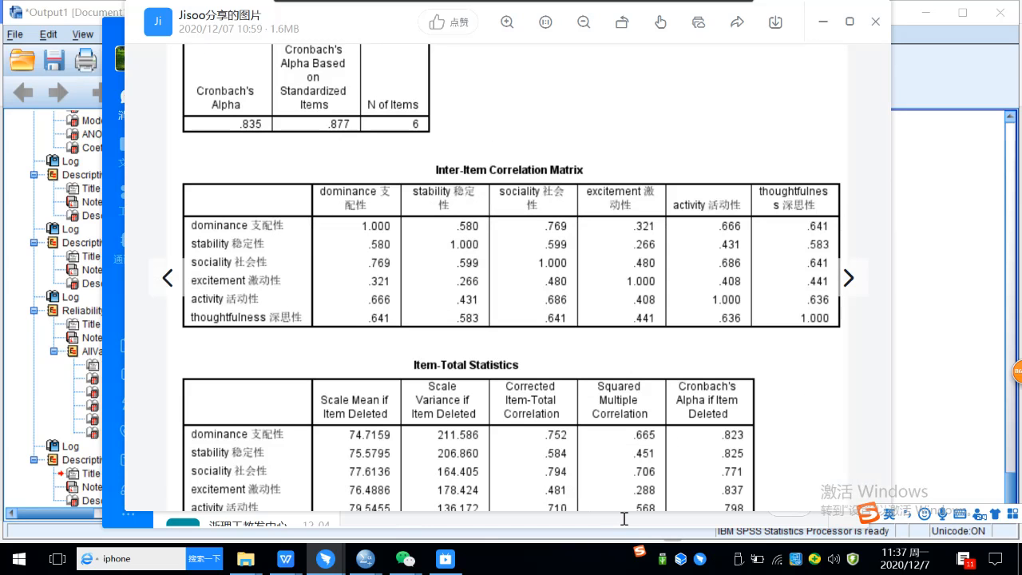
Step: Capture the title, headers and dominance and stability rows of the Item-Total Statistics table, and send the screenshot to the group chat
key("ctrl+shift+a")
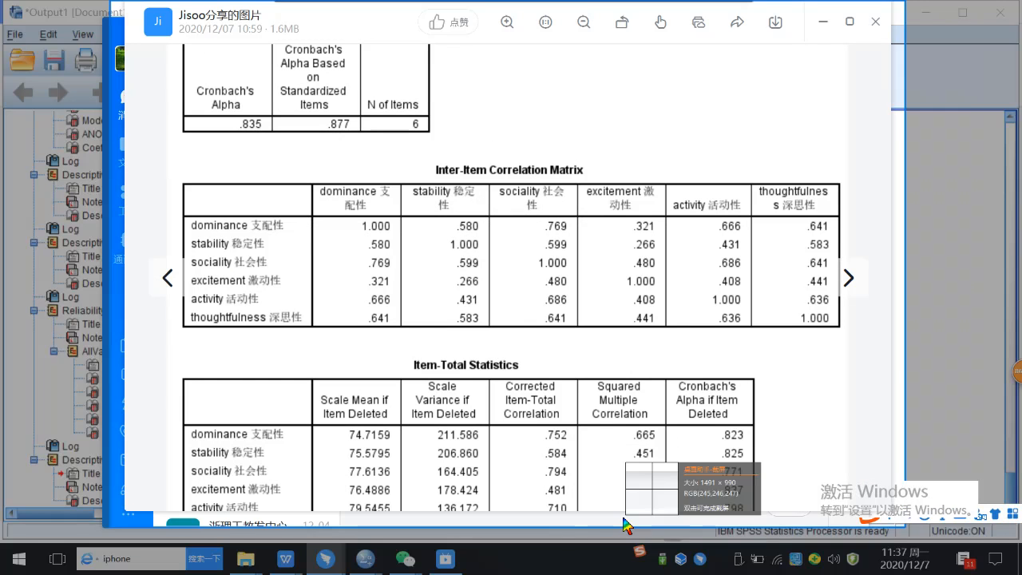
left_click_drag(172, 344, 520, 463)
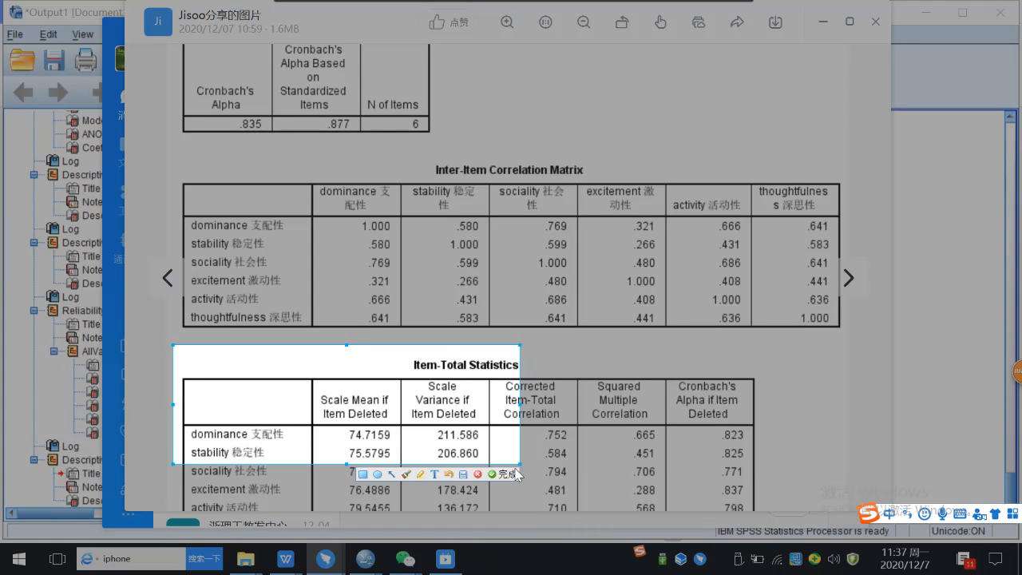
left_click(506, 473)
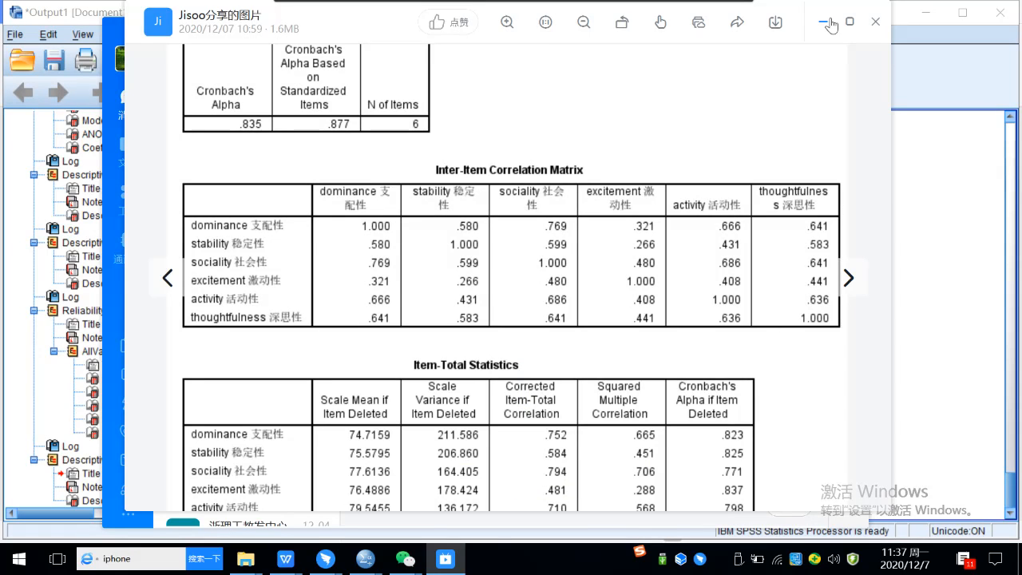
left_click(830, 26)
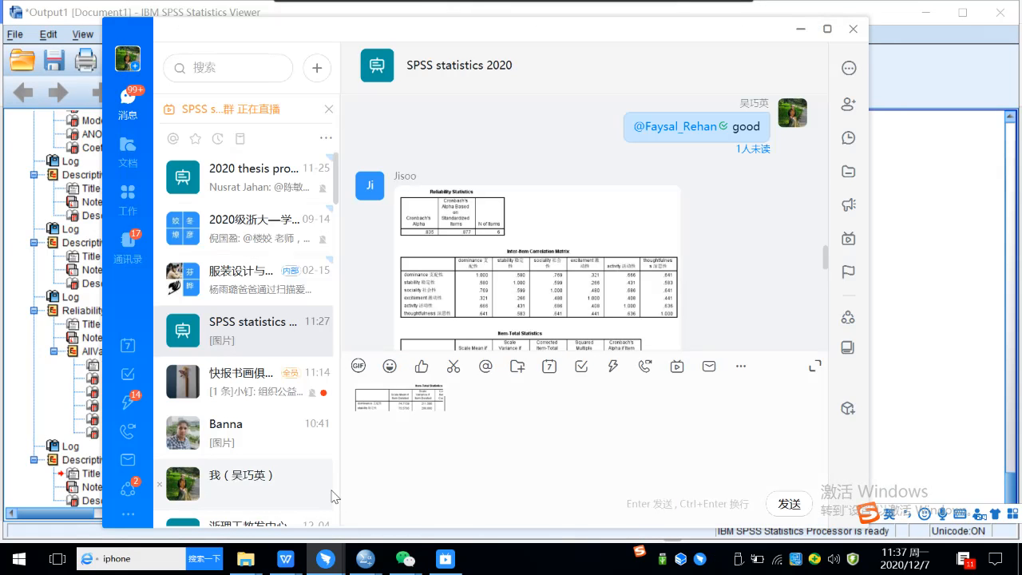
left_click(787, 504)
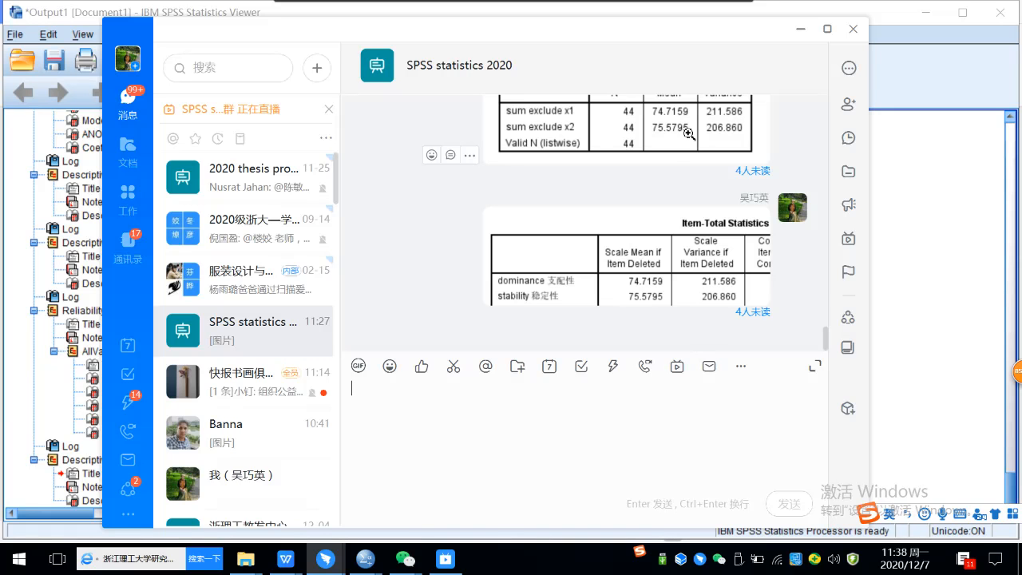
Step: Switch back to SPSS and examine the Item-Total Statistics table, and compare the labels of x1 with Y1 and x2 with Y2
left_click(801, 30)
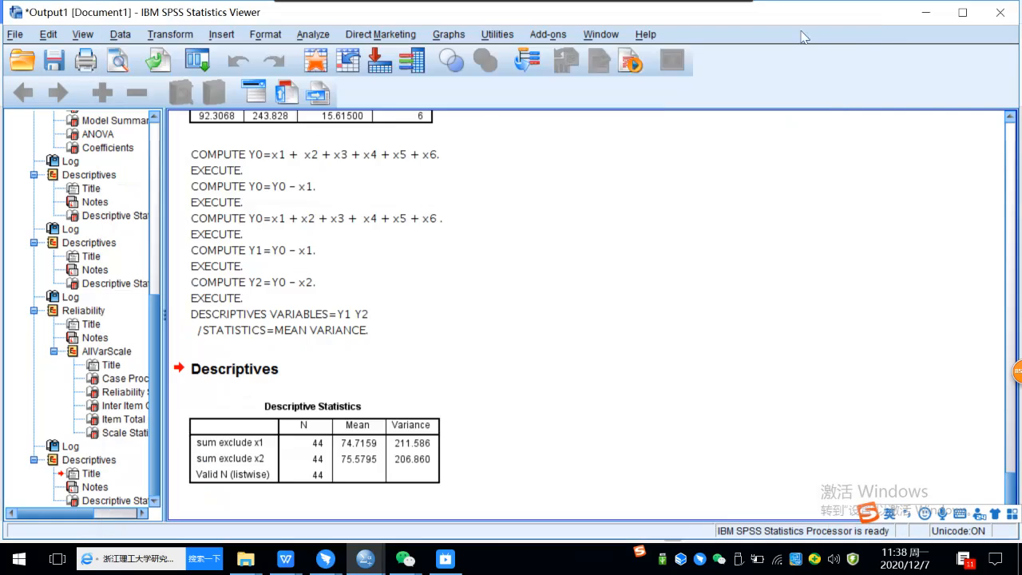
scroll(435, 296, "up", 5)
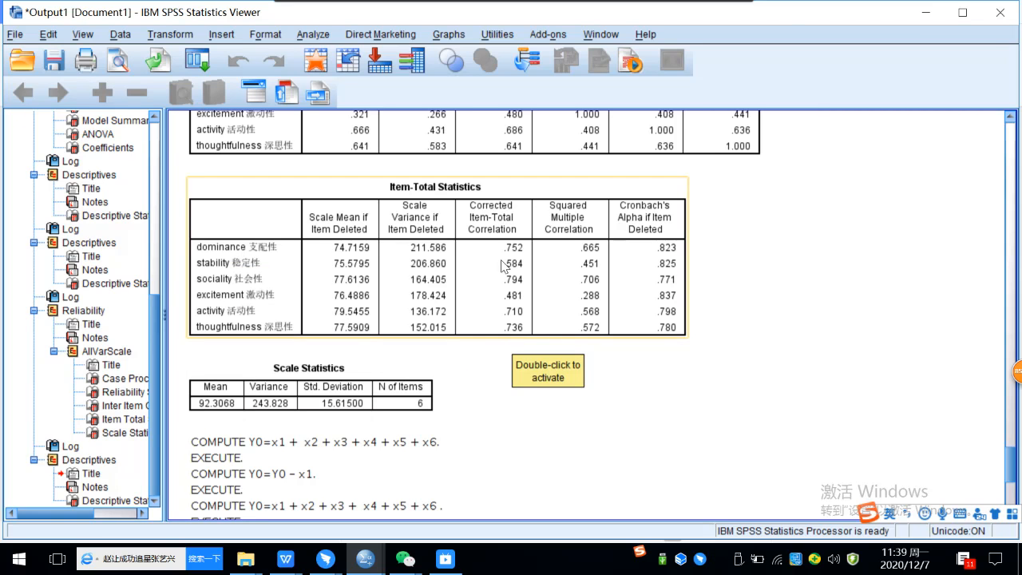
mouse_move(369, 564)
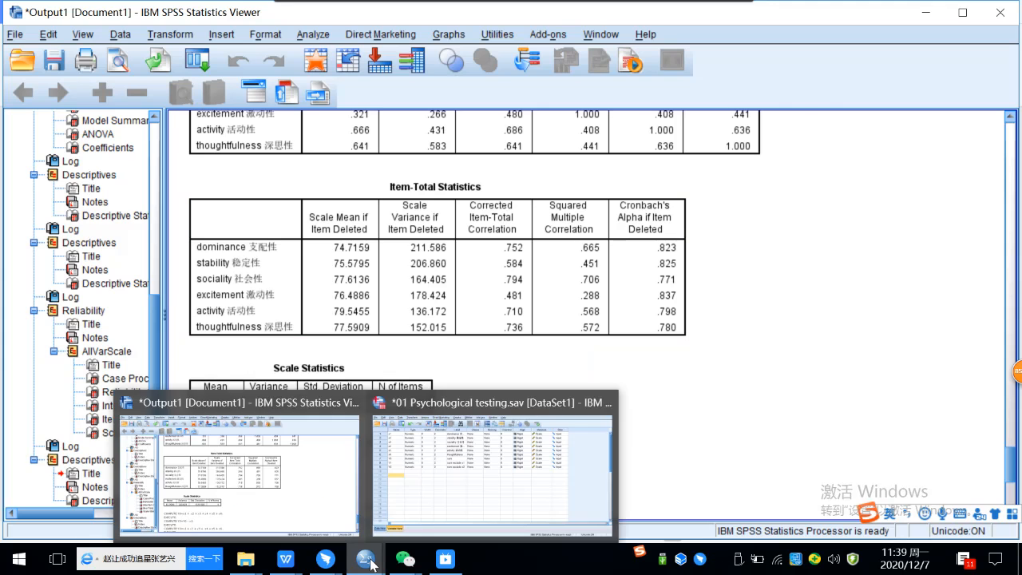
left_click(491, 473)
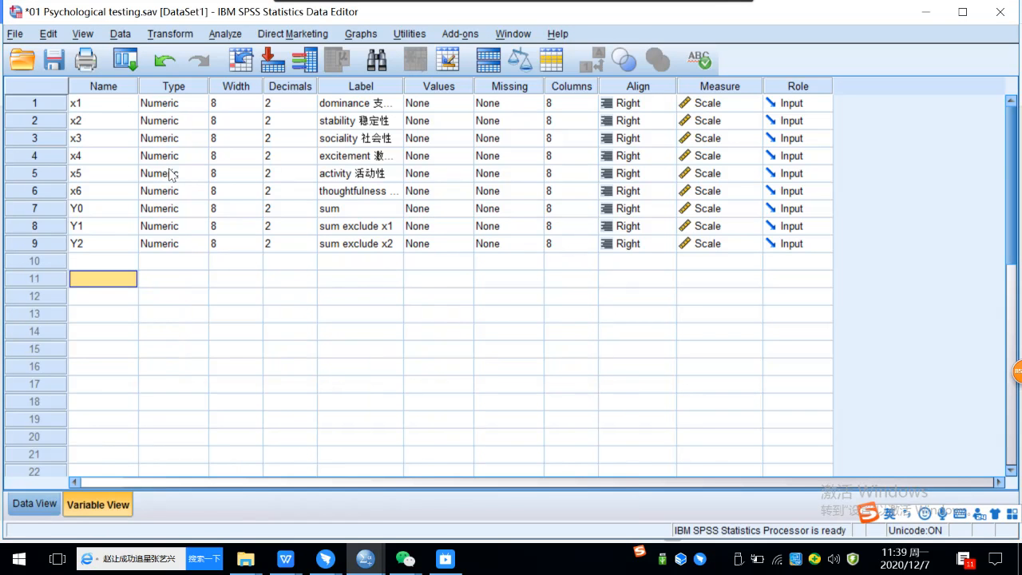
left_click(359, 107)
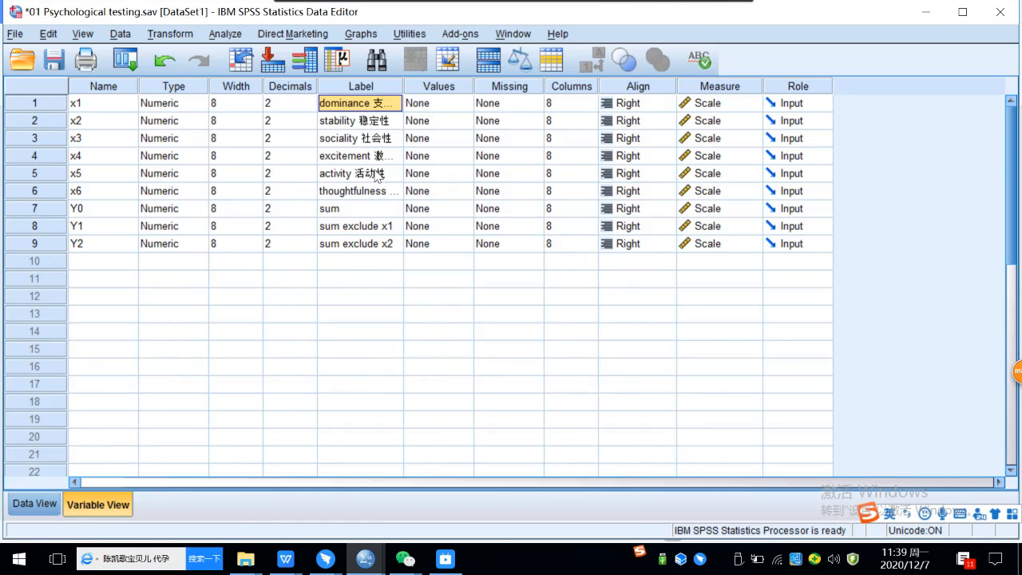
left_click(364, 227)
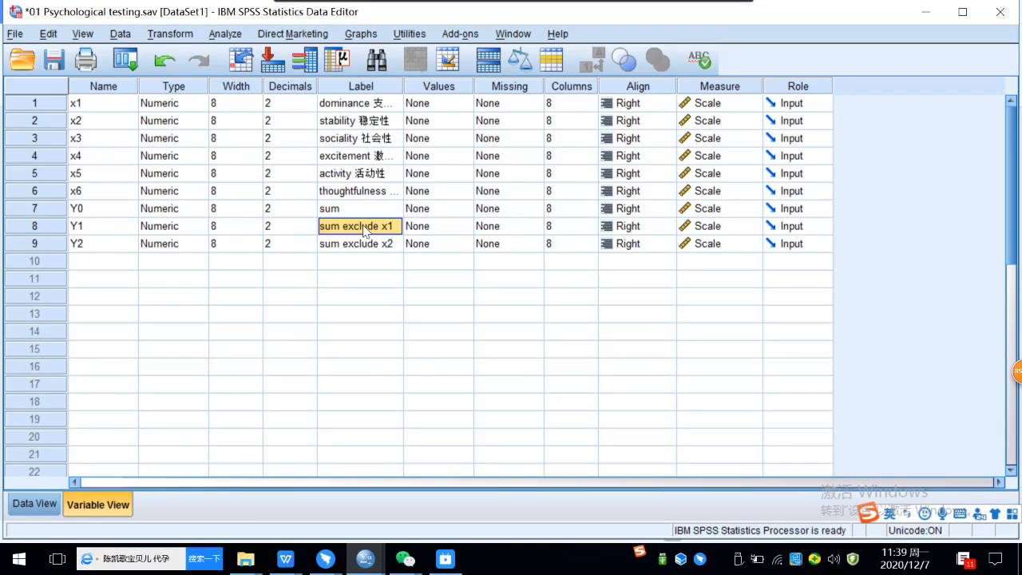
left_click(350, 105)
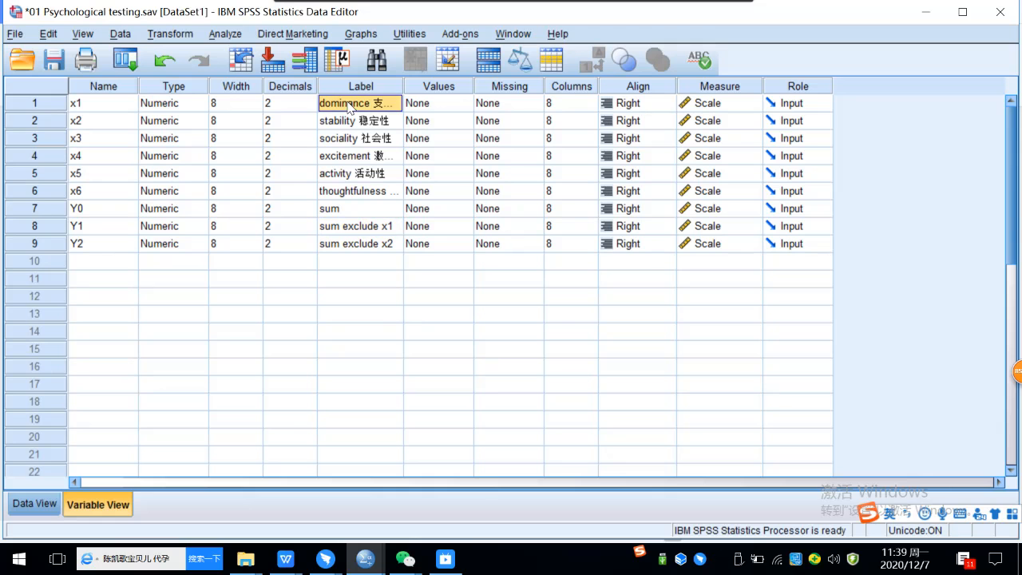
left_click(374, 232)
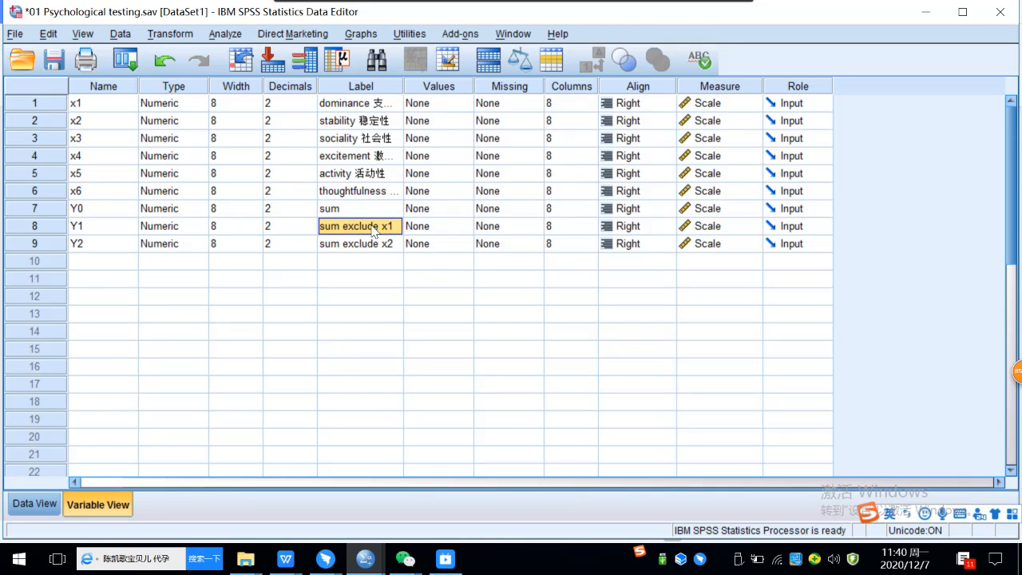
left_click(338, 124)
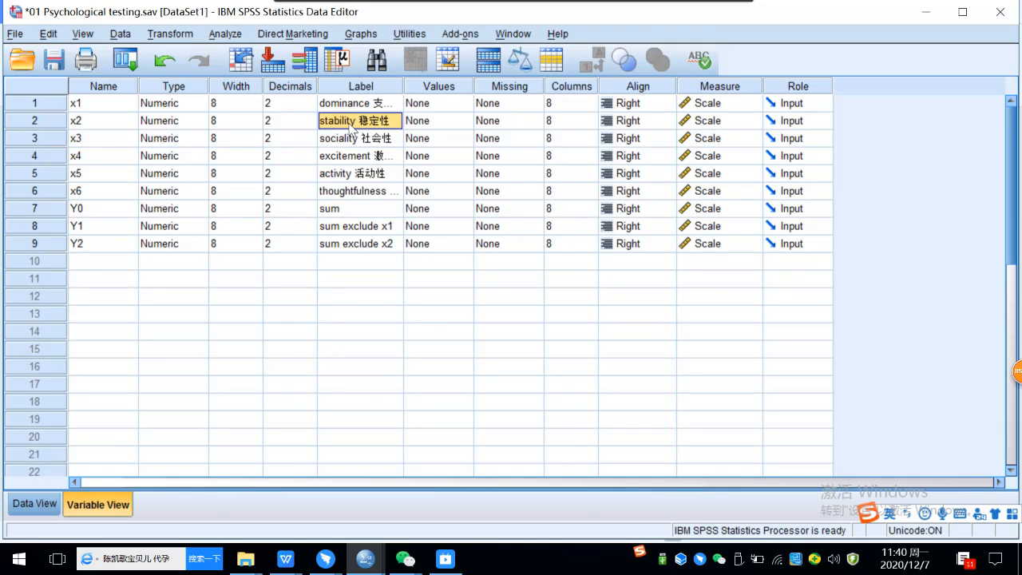
left_click(368, 244)
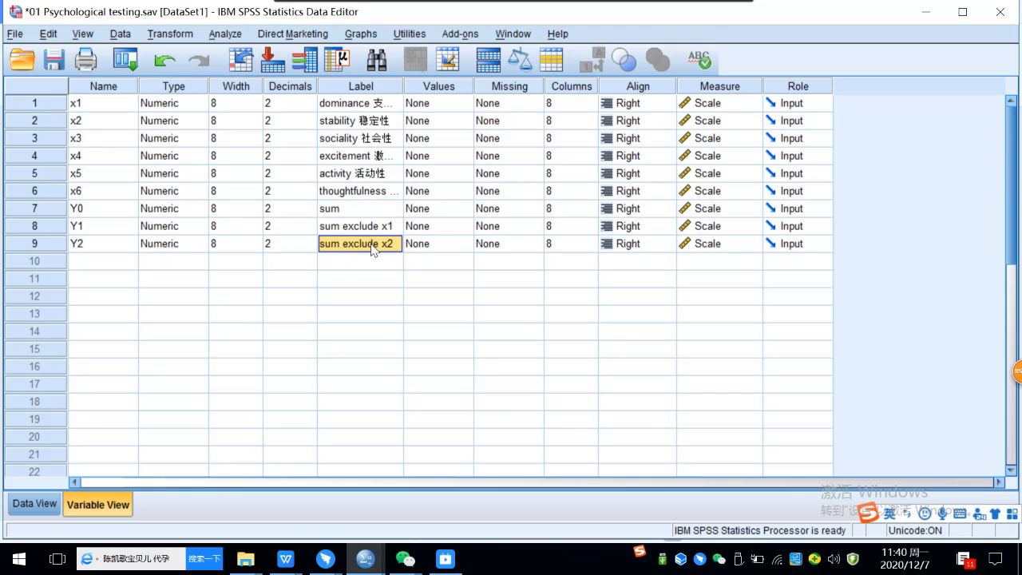
Step: Run a two-tailed Pearson bivariate correlation between dominance (x1) and sum exclude x1 (Y1)
left_click(231, 37)
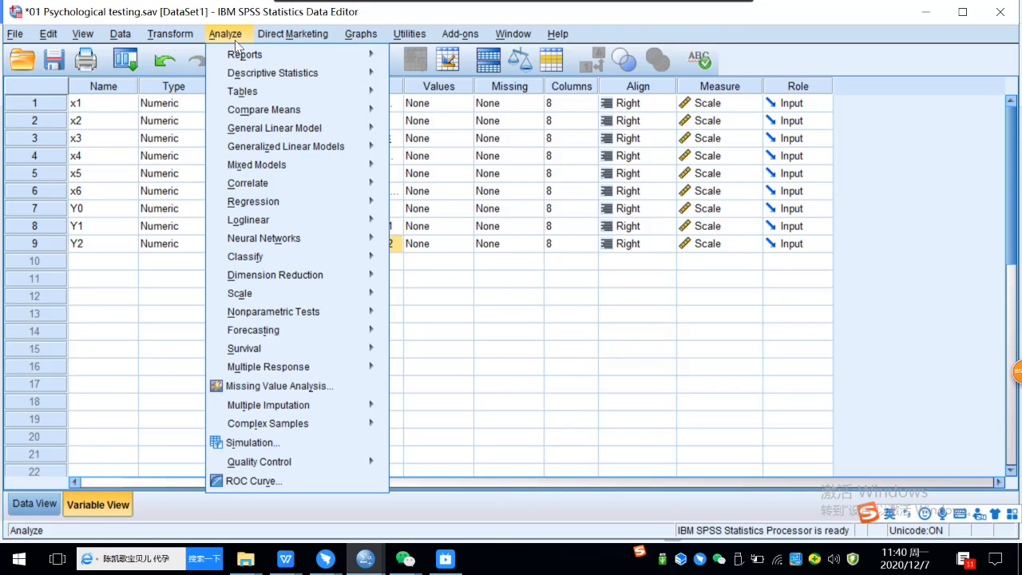
mouse_move(254, 200)
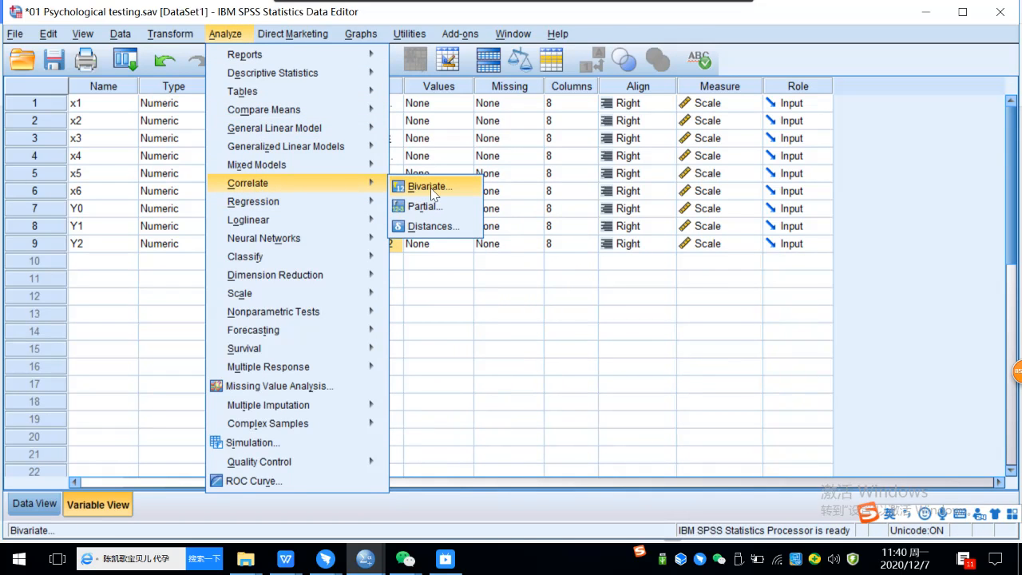
left_click(431, 189)
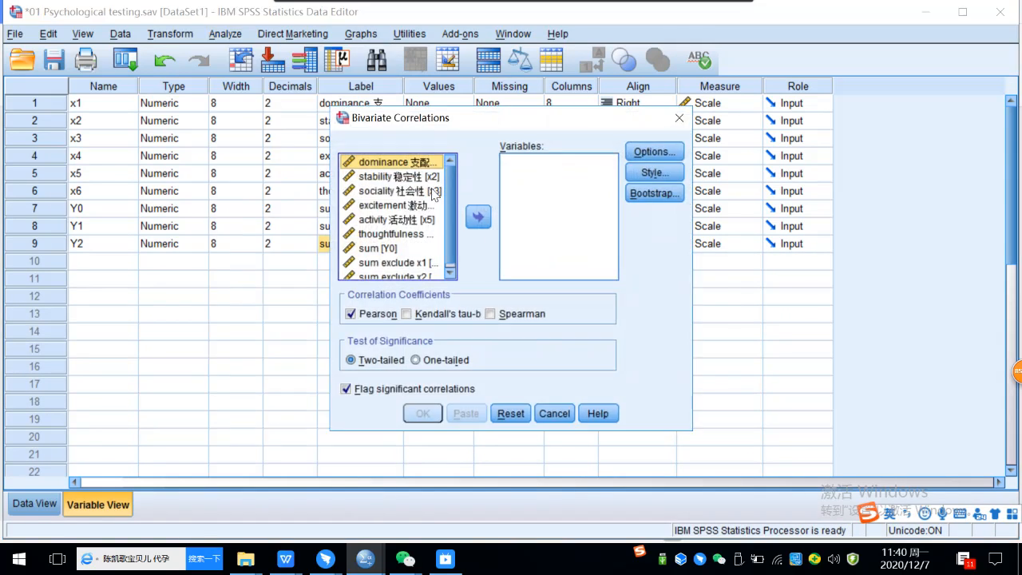
left_click_drag(475, 122, 576, 123)
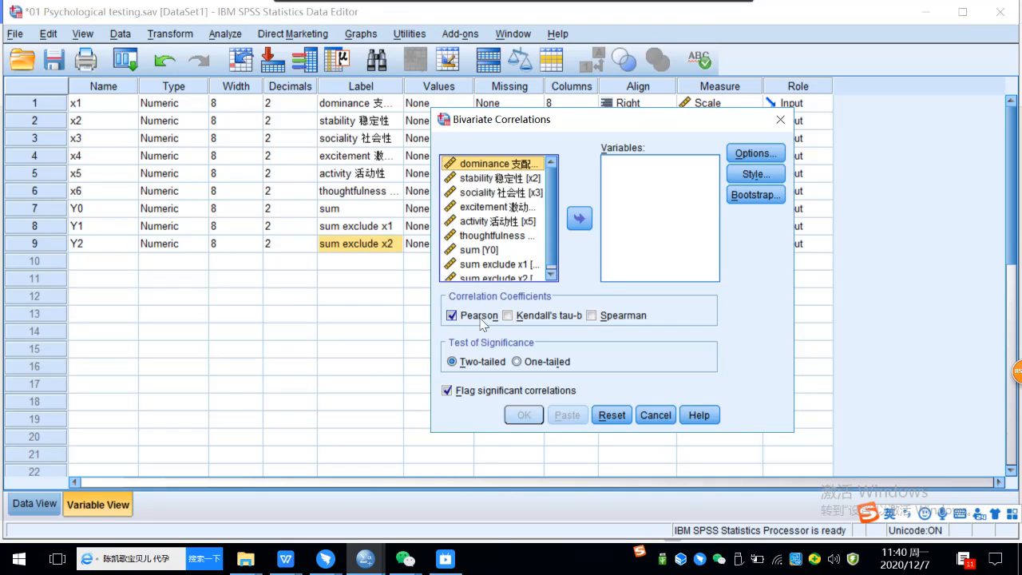
left_click(503, 165)
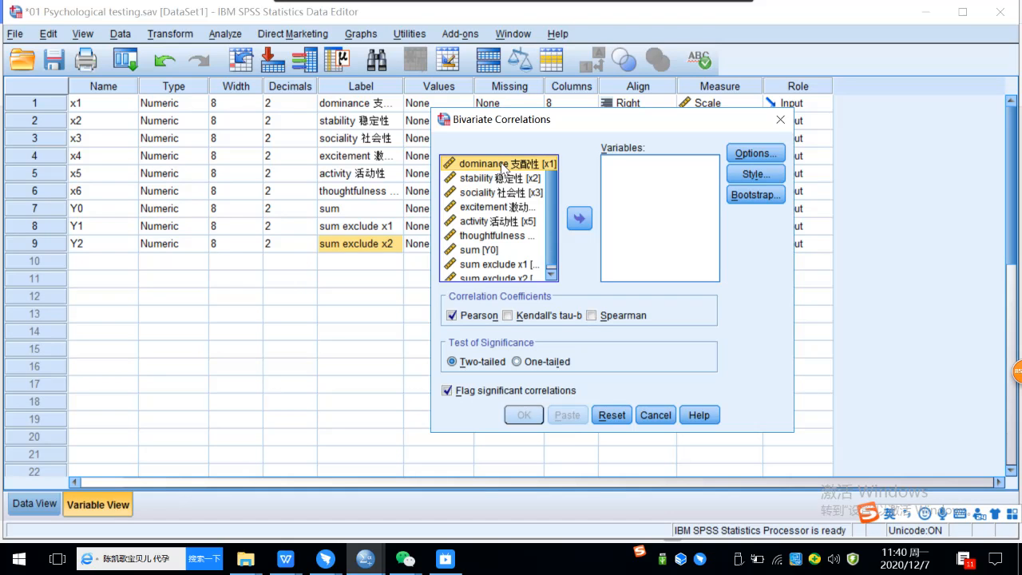
left_click(580, 219)
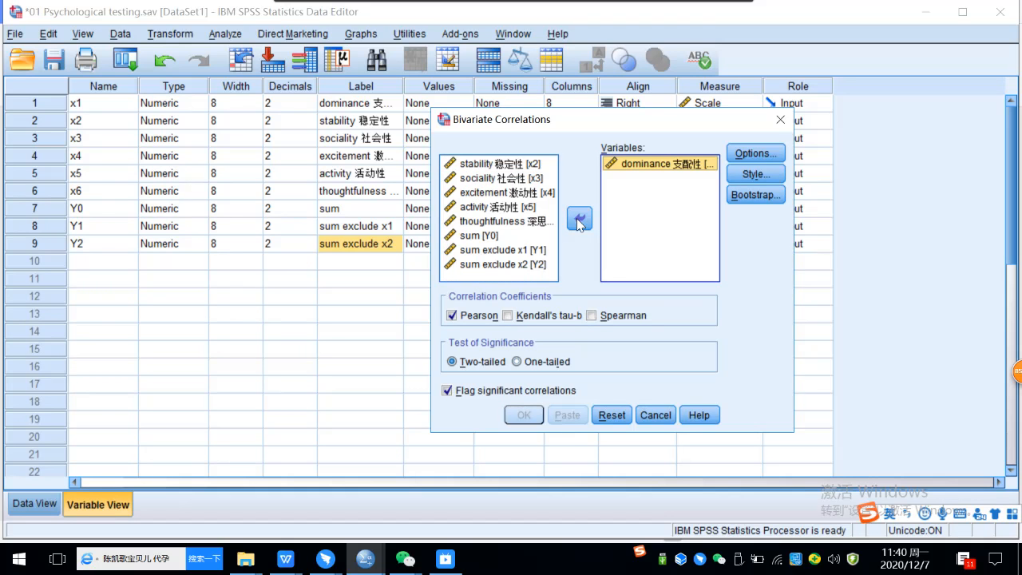
left_click(497, 249)
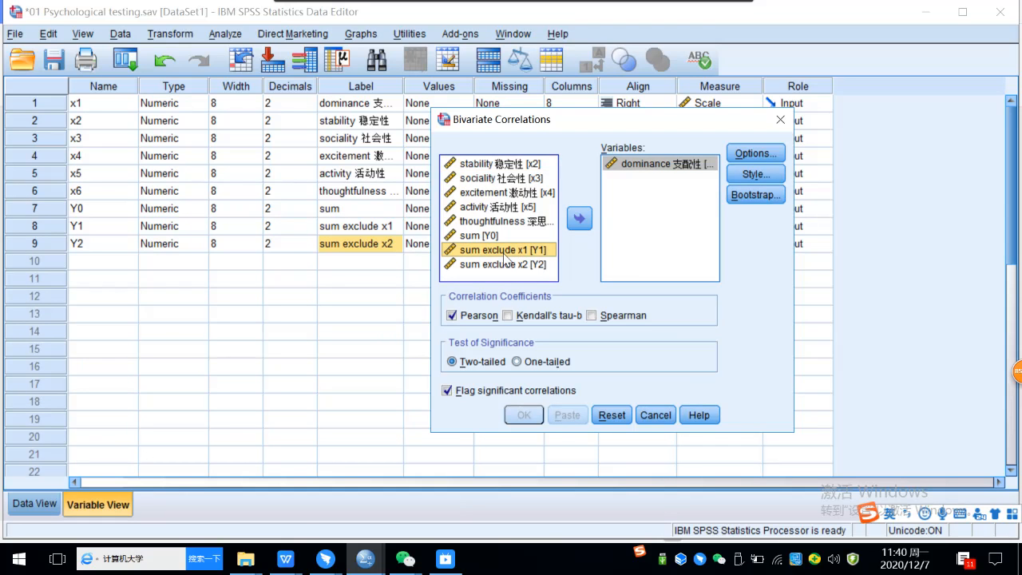
left_click(581, 221)
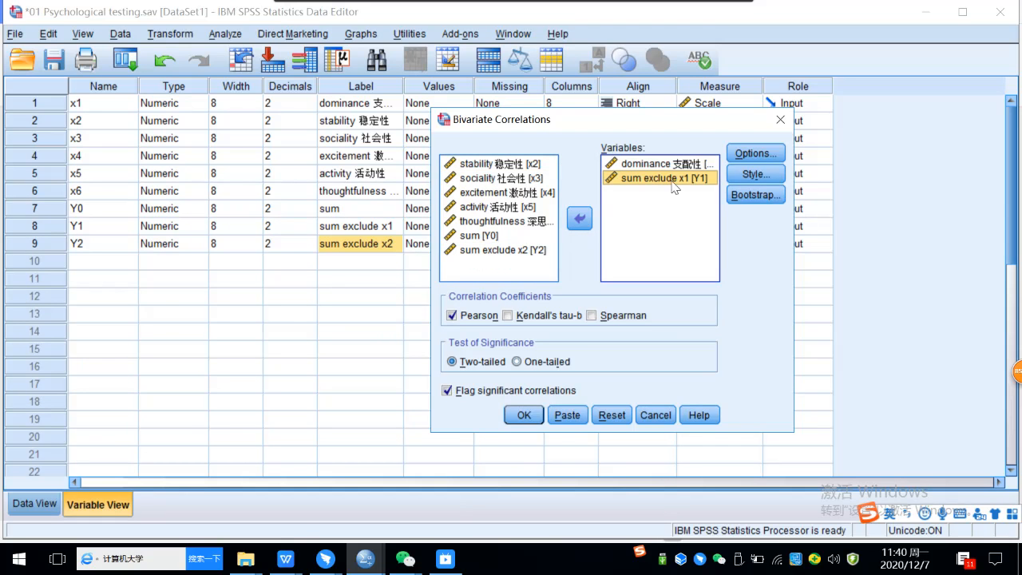
left_click(523, 414)
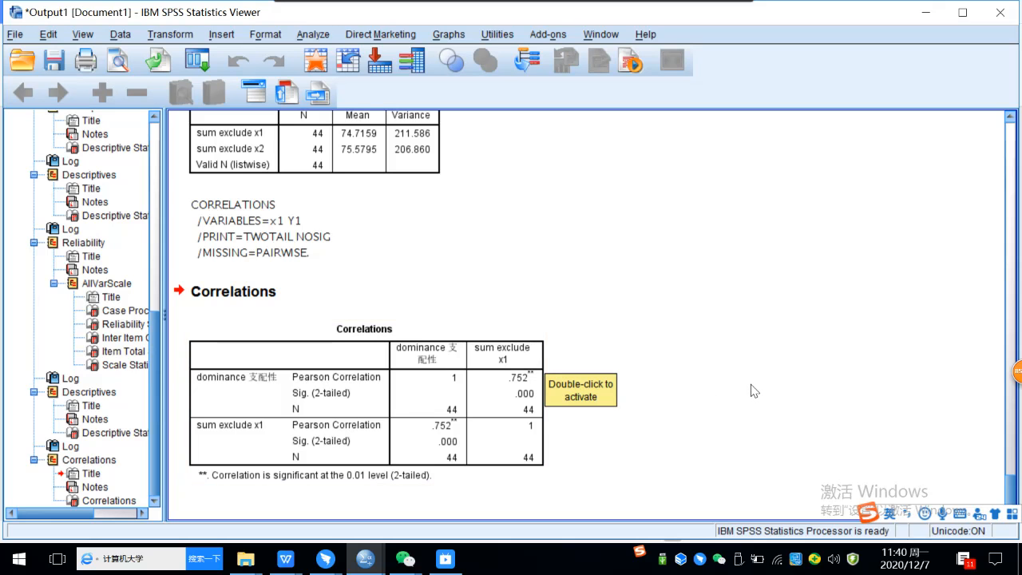
Step: Copy a screenshot of the Correlations table's title, headers and dominance rows to the clipboard
key("alt+a")
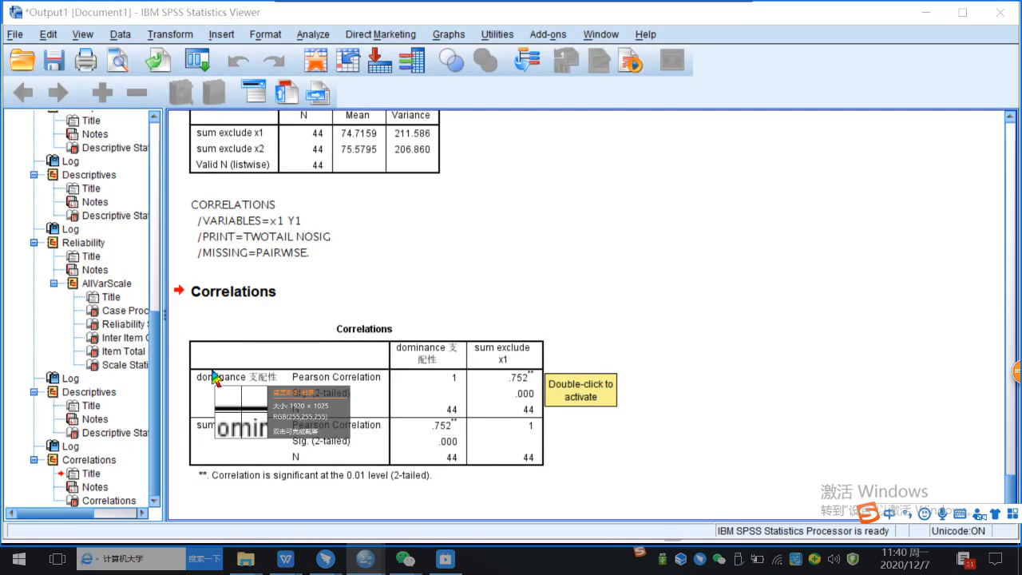
left_click_drag(178, 314, 546, 420)
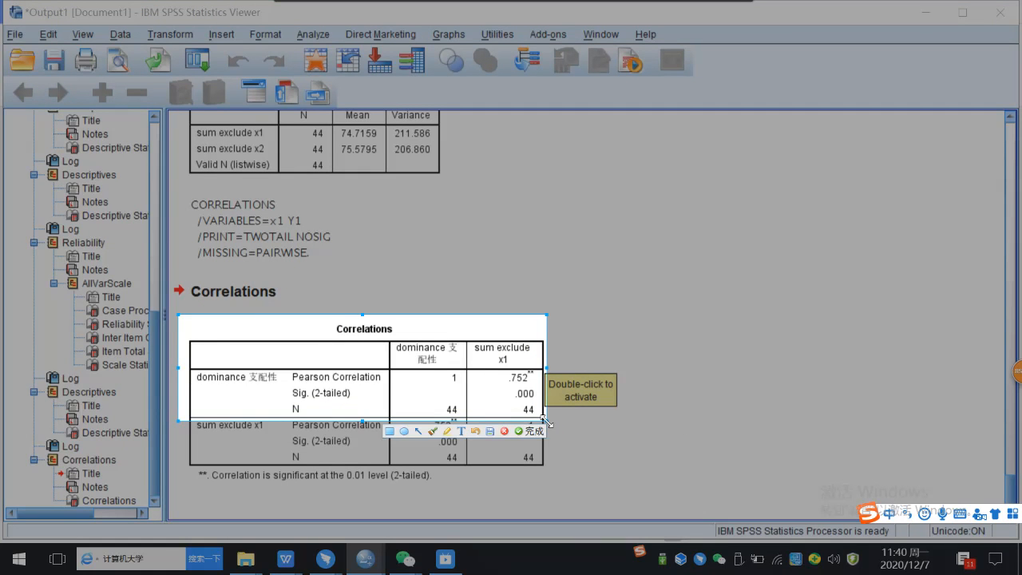
left_click(531, 431)
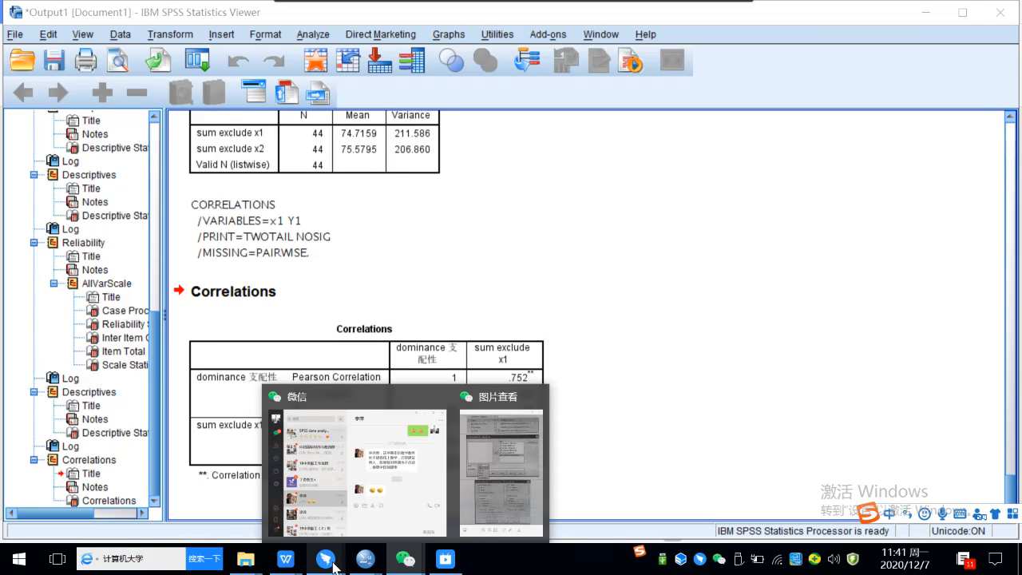
Step: Switch to DingTalk and send the copied dominance Correlations screenshot to the SPSS statistics 2020 group chat
mouse_move(327, 560)
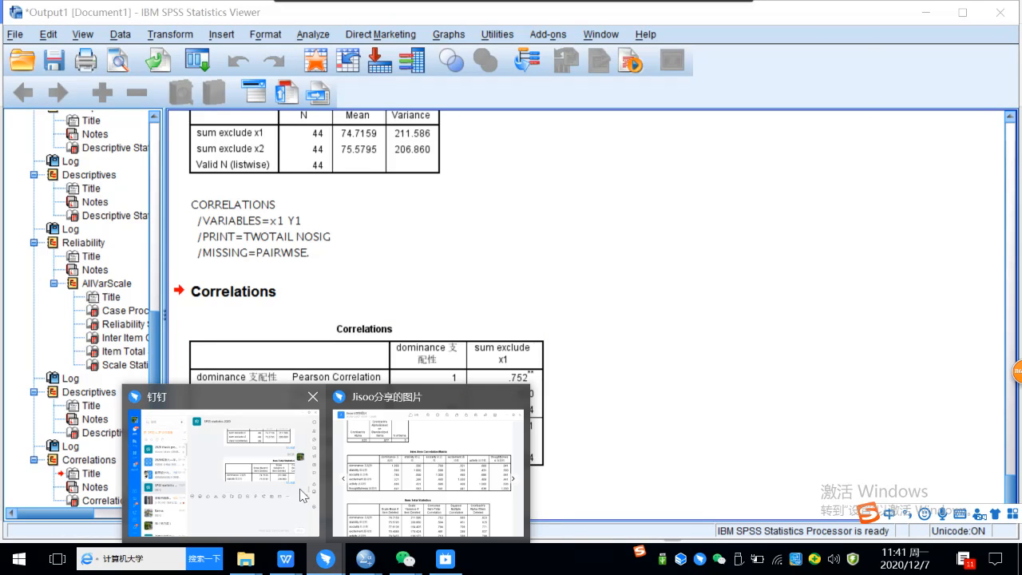
left_click(302, 495)
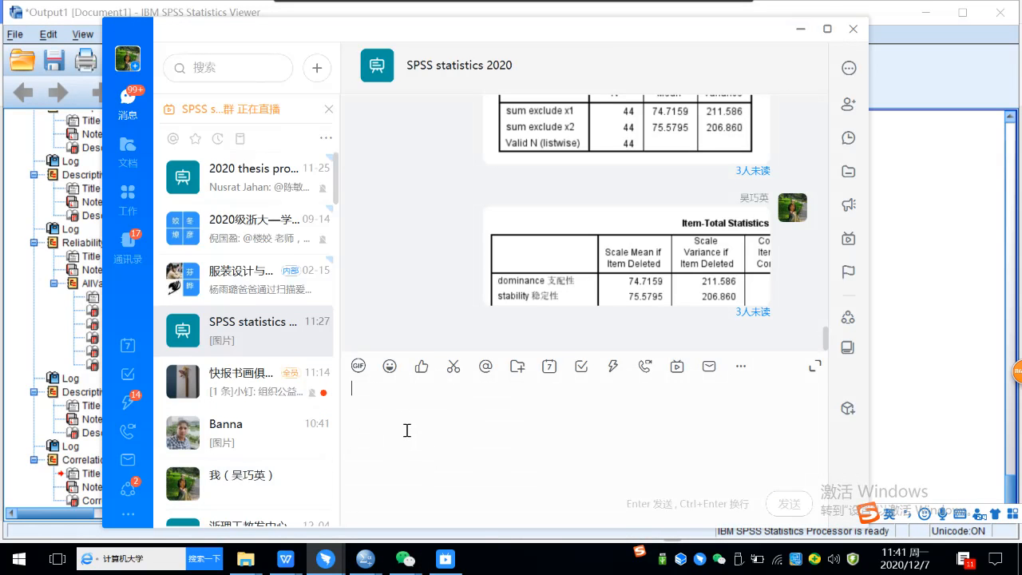
key("ctrl+v")
left_click(781, 506)
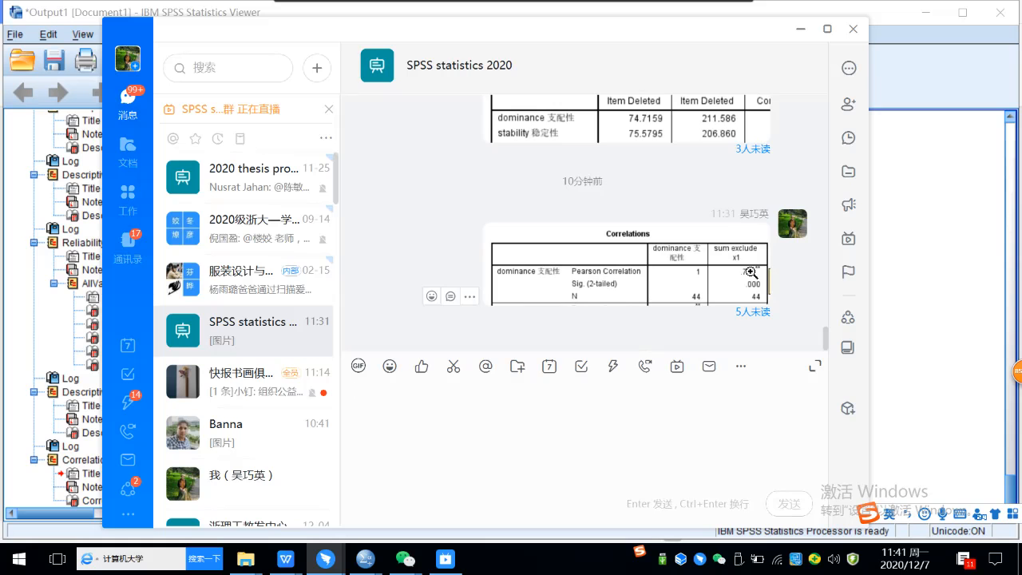
Step: Find the shared reliability output image in the chat history and examine the Corrected Item-Total Correlation values for dominance and stability
scroll(750, 274, "up", 8)
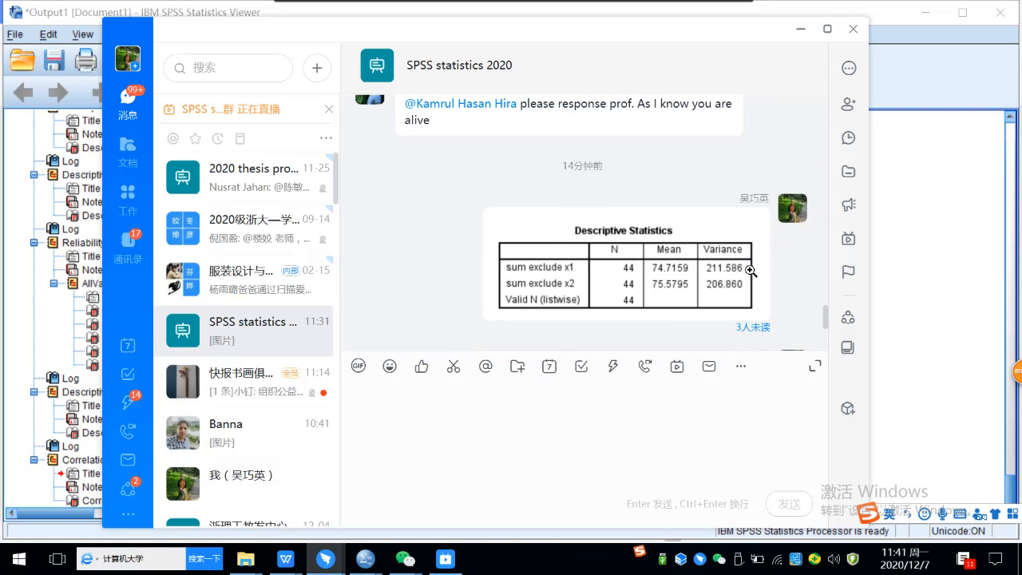
scroll(751, 270, "up", 8)
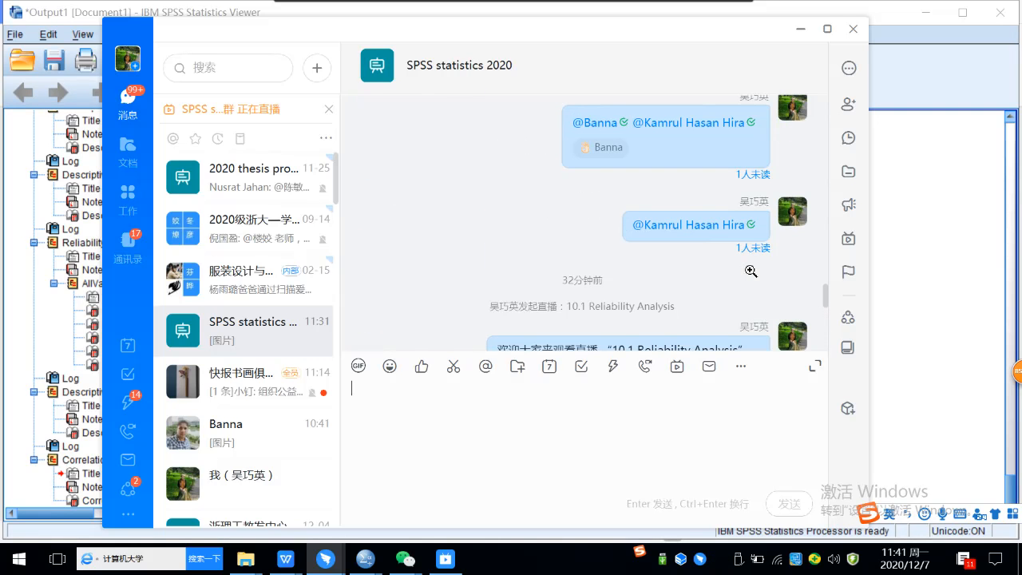
scroll(751, 271, "up", 10)
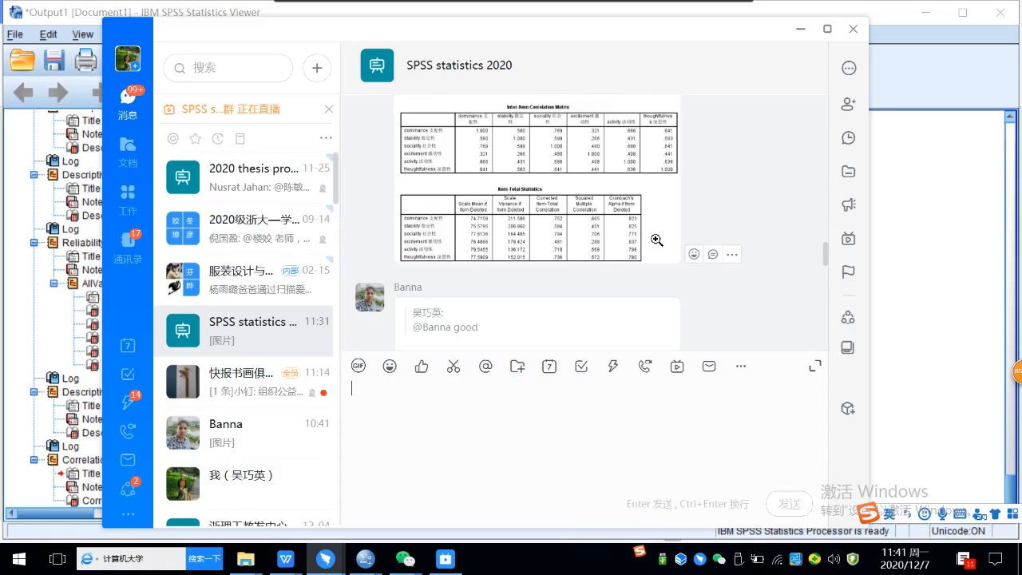
left_click(529, 245)
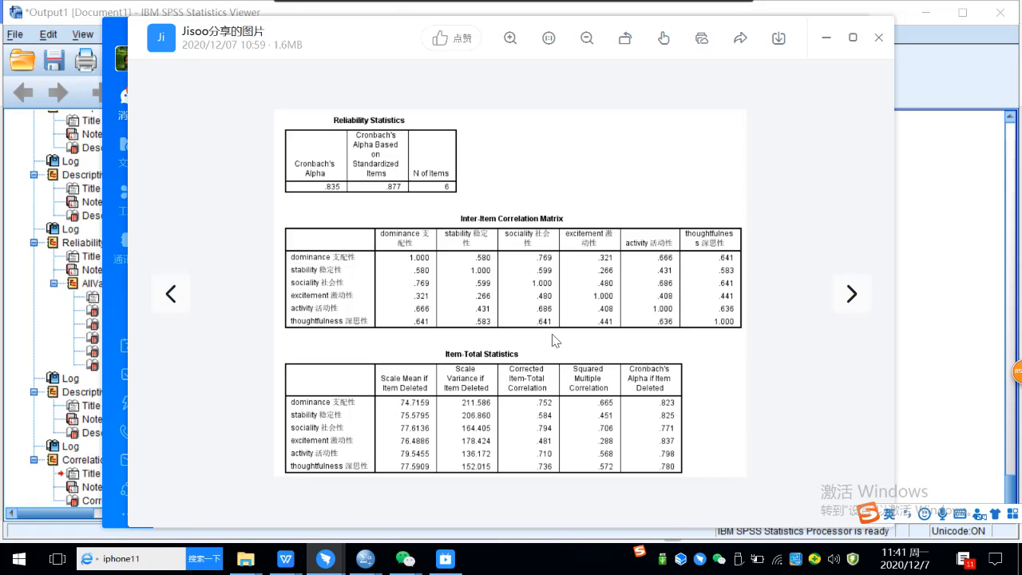
scroll(552, 340, "up", 1)
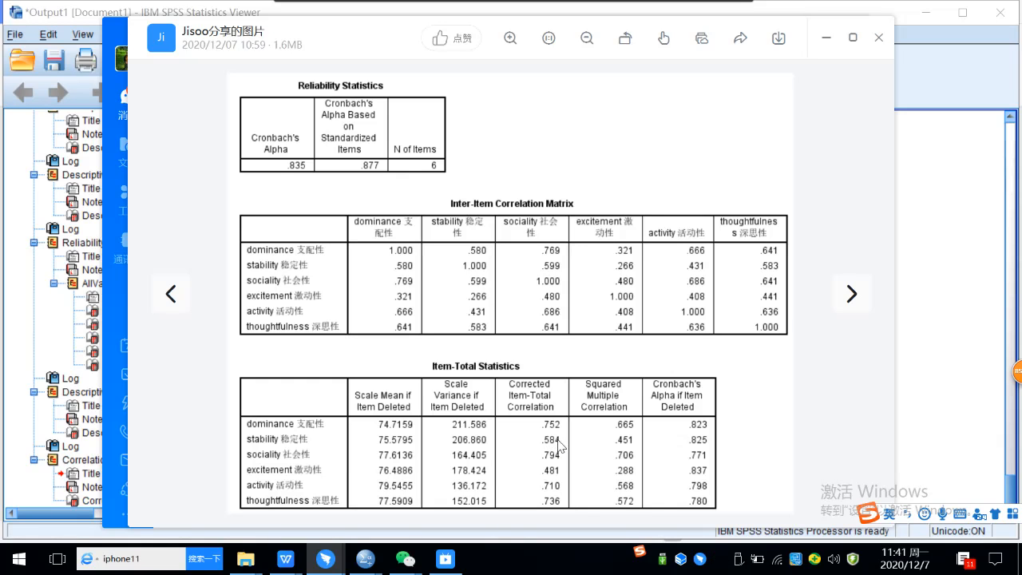
left_click(828, 44)
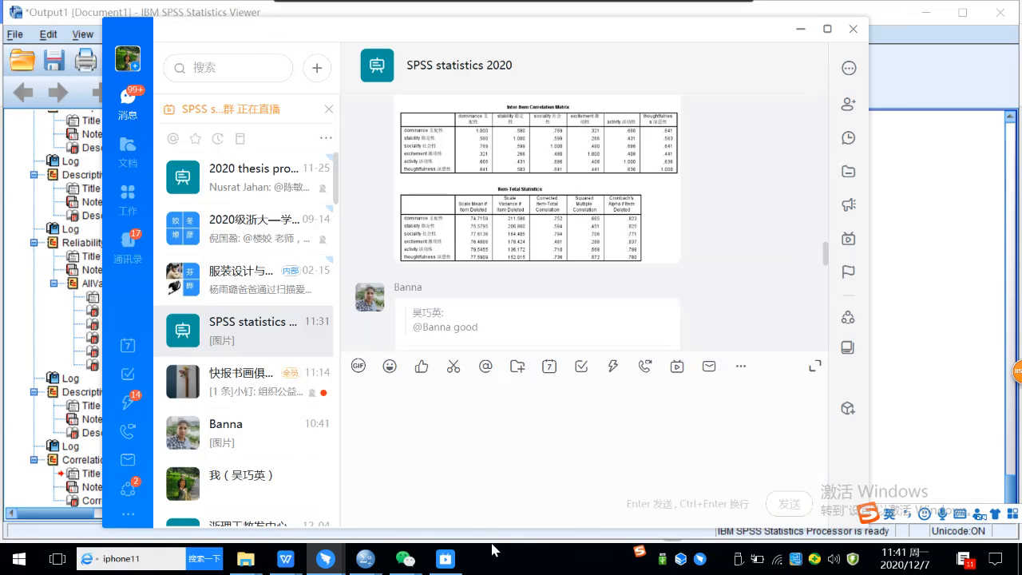
Step: Switch to the SPSS data file 01 Psychological testing.sav and clear the previous variables from the Bivariate Correlations selection
mouse_move(376, 565)
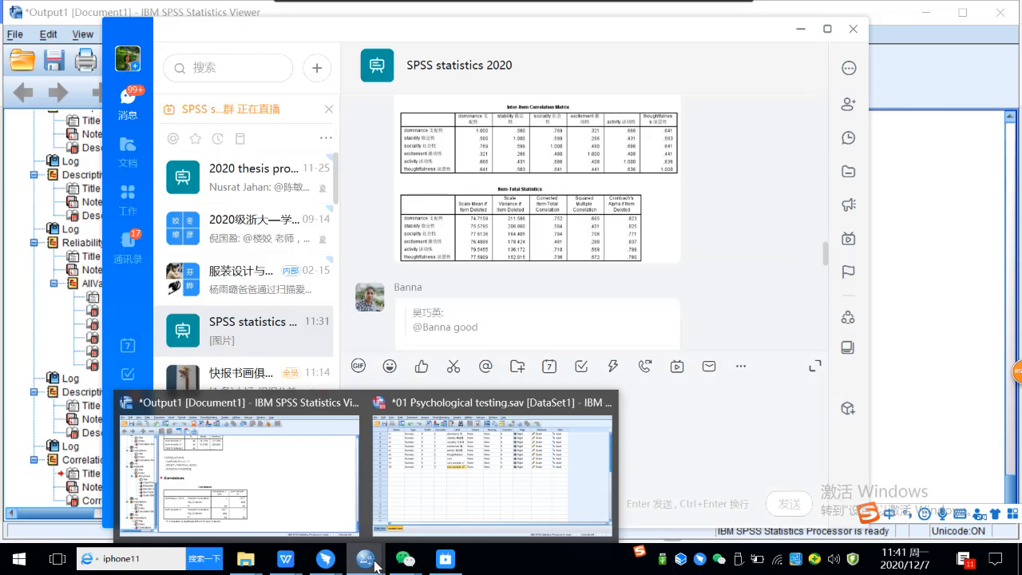
left_click(447, 495)
left_click(226, 34)
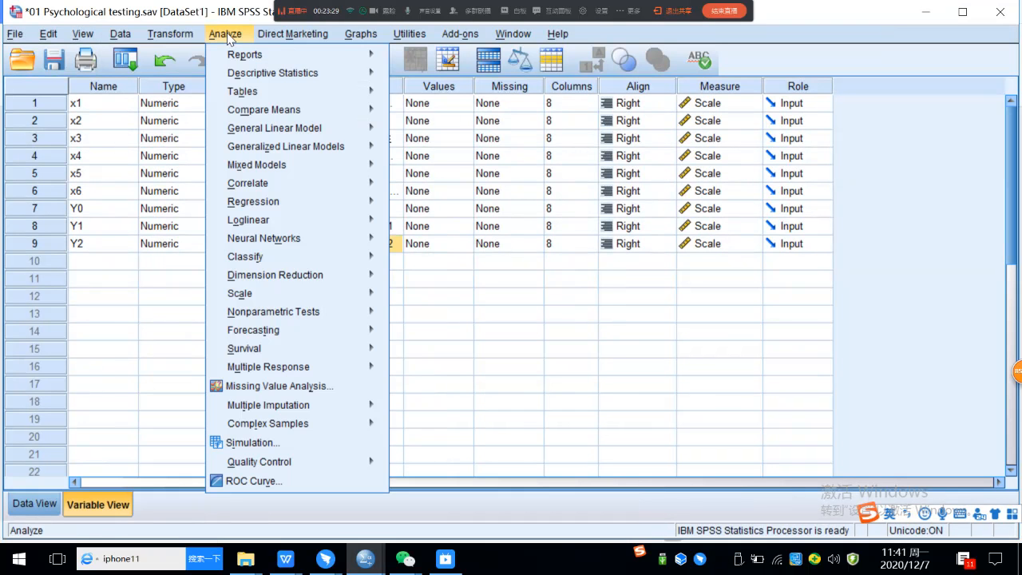
mouse_move(247, 79)
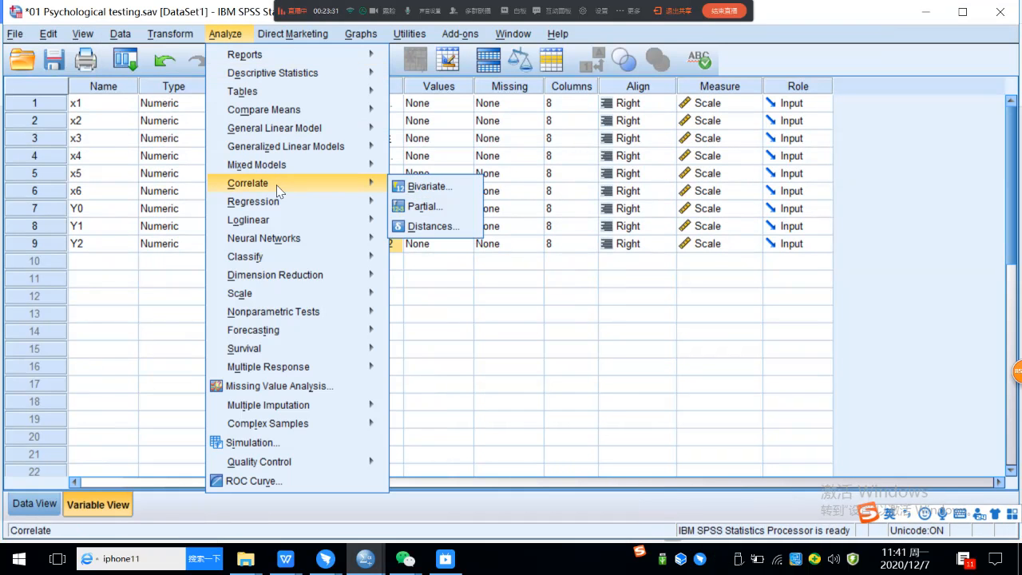
mouse_move(273, 193)
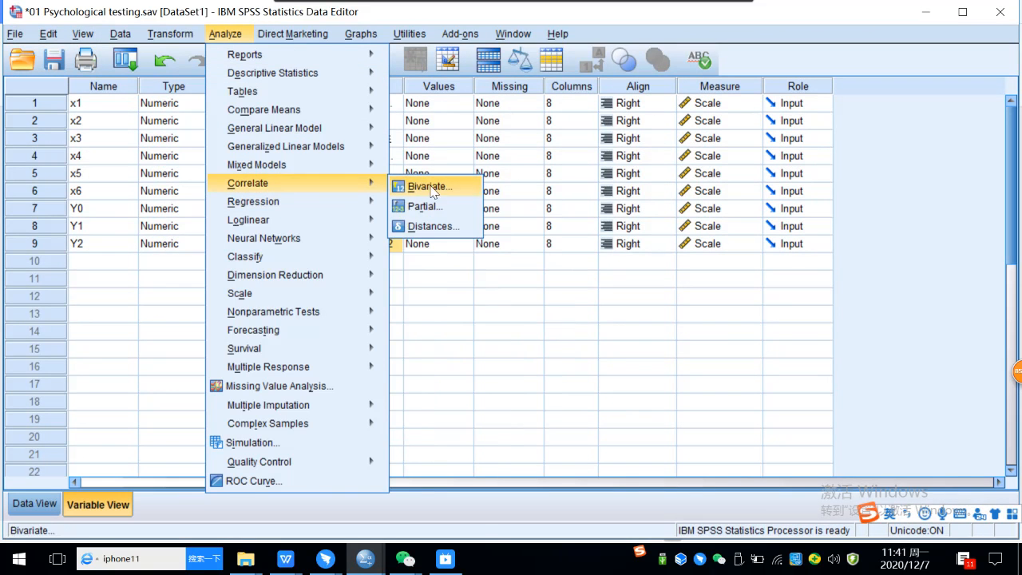
left_click(403, 186)
left_click(656, 187)
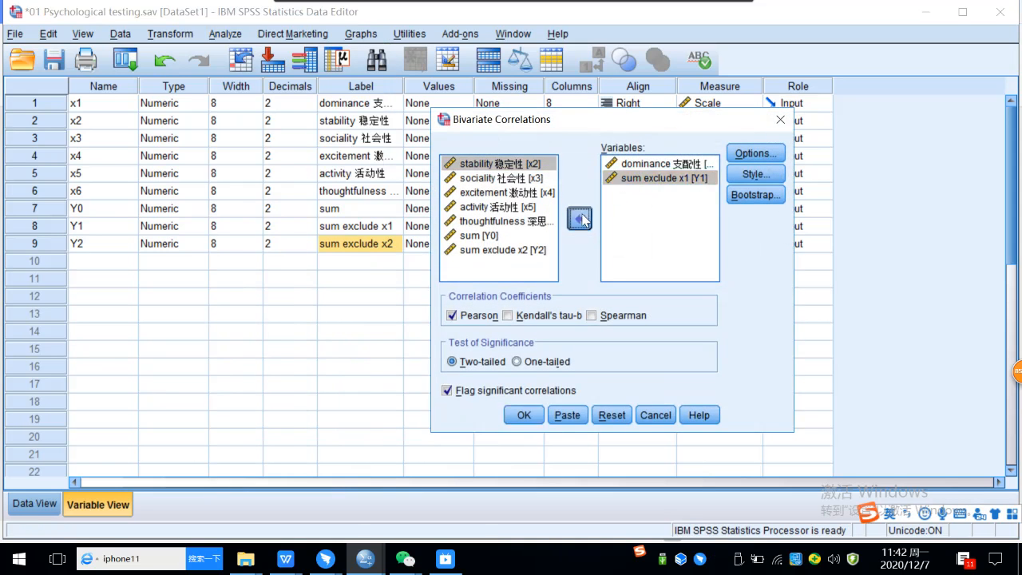
double_click(651, 187)
left_click(611, 199)
left_click(585, 217)
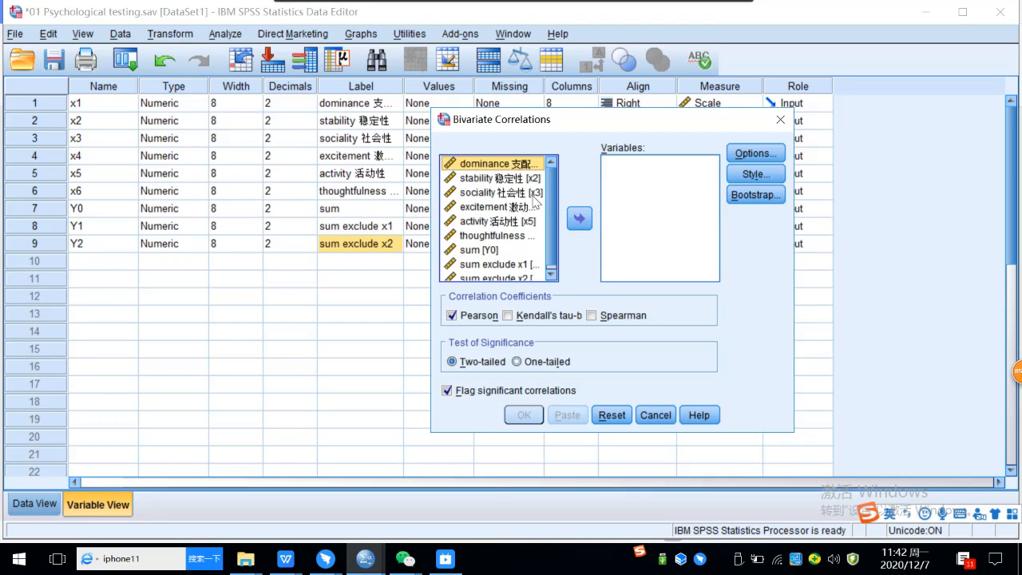
Step: Run a two-tailed Pearson bivariate correlation between stability (x2) and sum exclude x2 (Y2)
left_click(580, 219)
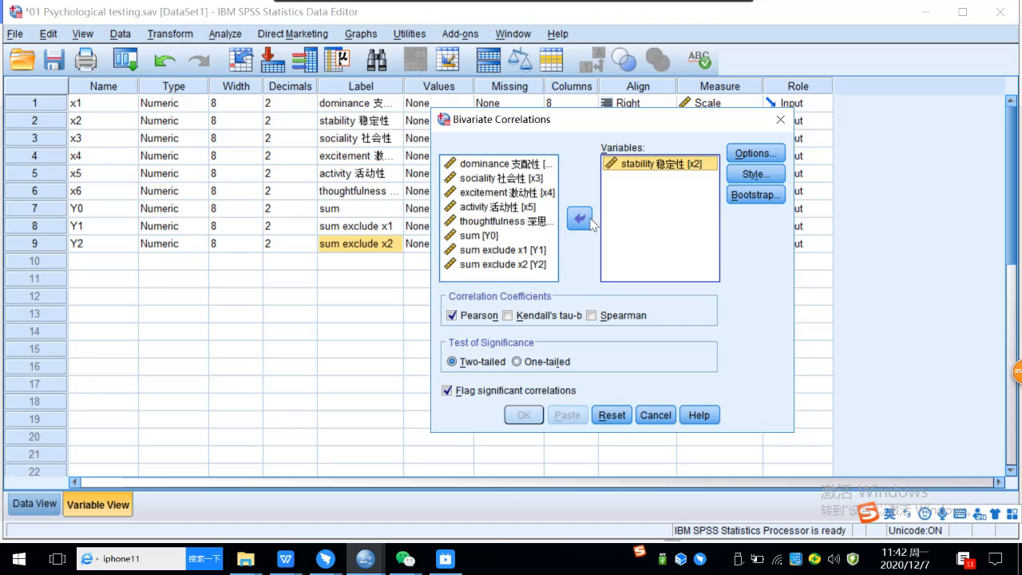
left_click(495, 269)
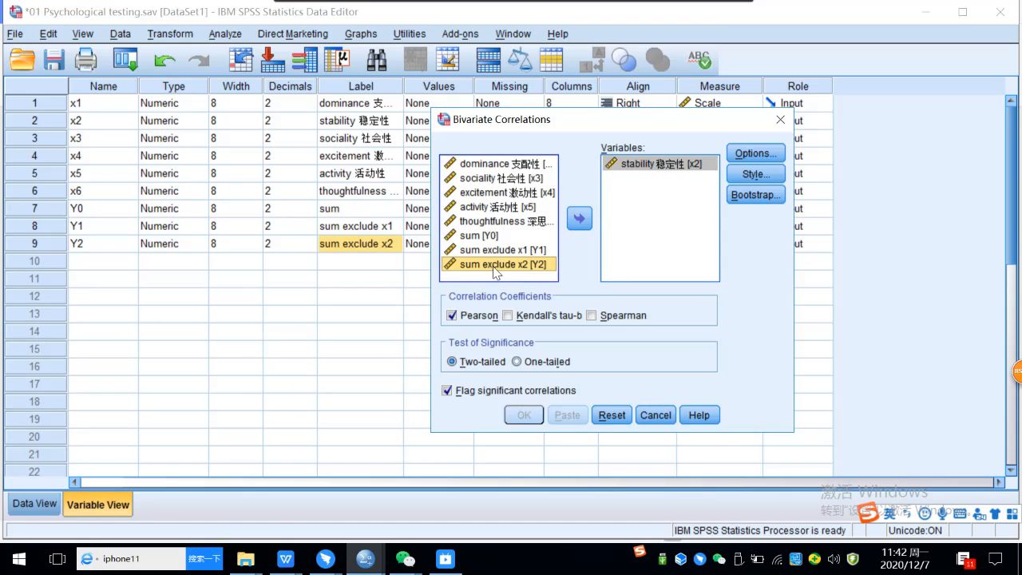
left_click(584, 219)
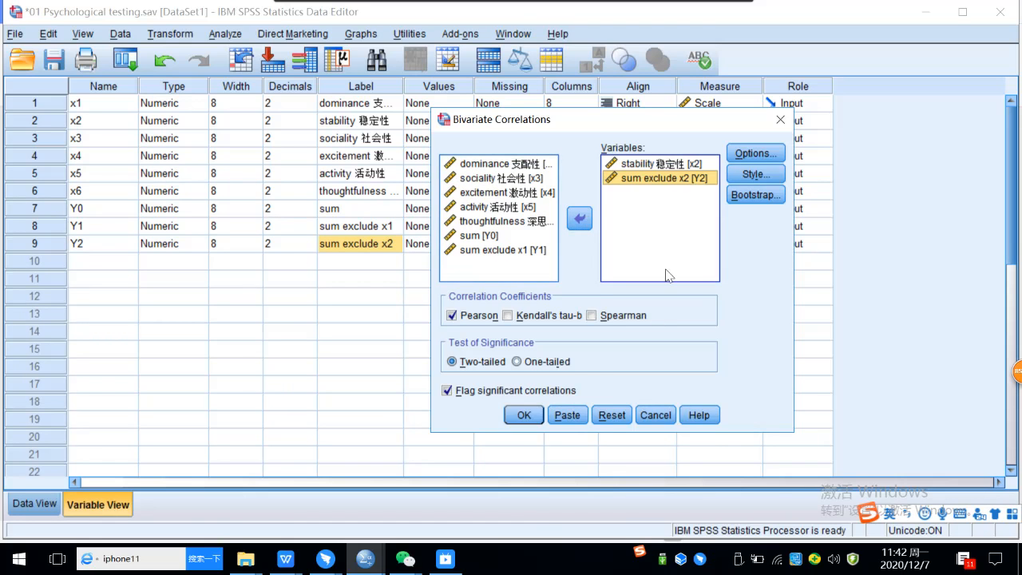
left_click(524, 414)
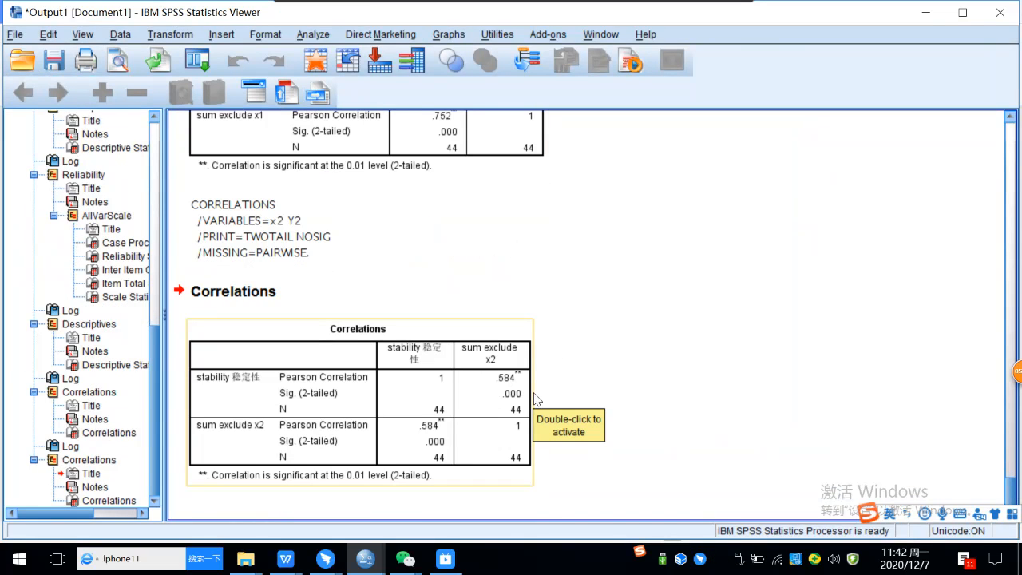
Step: Copy a screenshot of the title, headers and stability rows of the x2 and Y2 Correlations table to the clipboard
key("ctrl+alt+a")
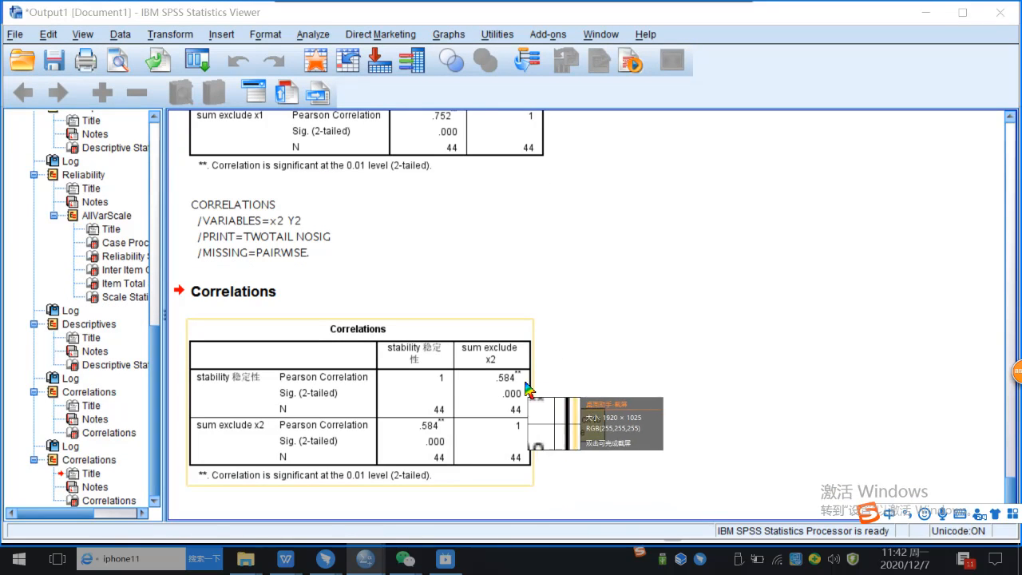
mouse_move(181, 313)
left_mouse_down()
mouse_move(545, 487)
mouse_move(546, 422)
left_mouse_up()
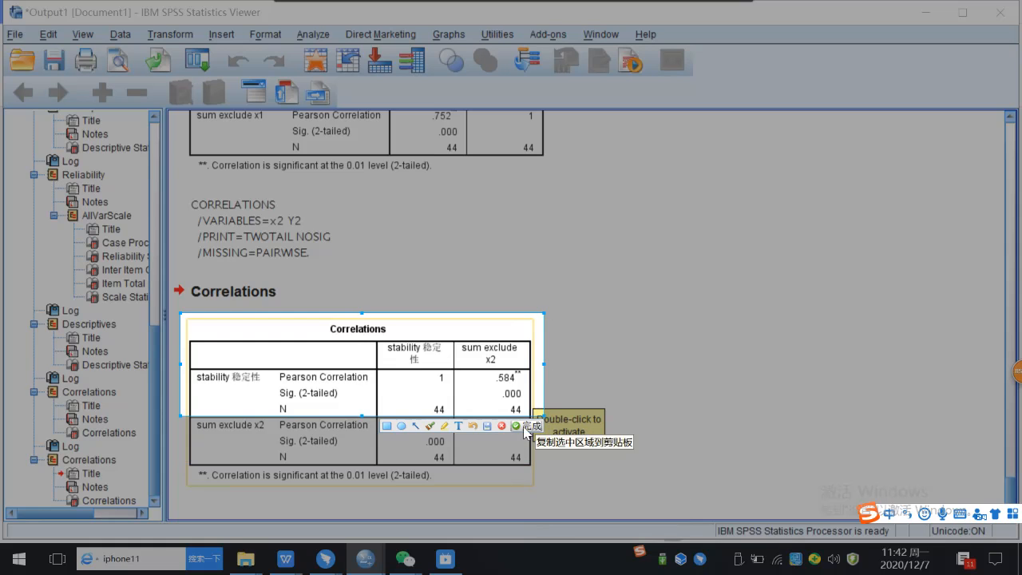
left_click(527, 426)
Step: Switch to DingTalk and send the copied stability Correlations screenshot to the SPSS statistics 2020 group chat
mouse_move(367, 565)
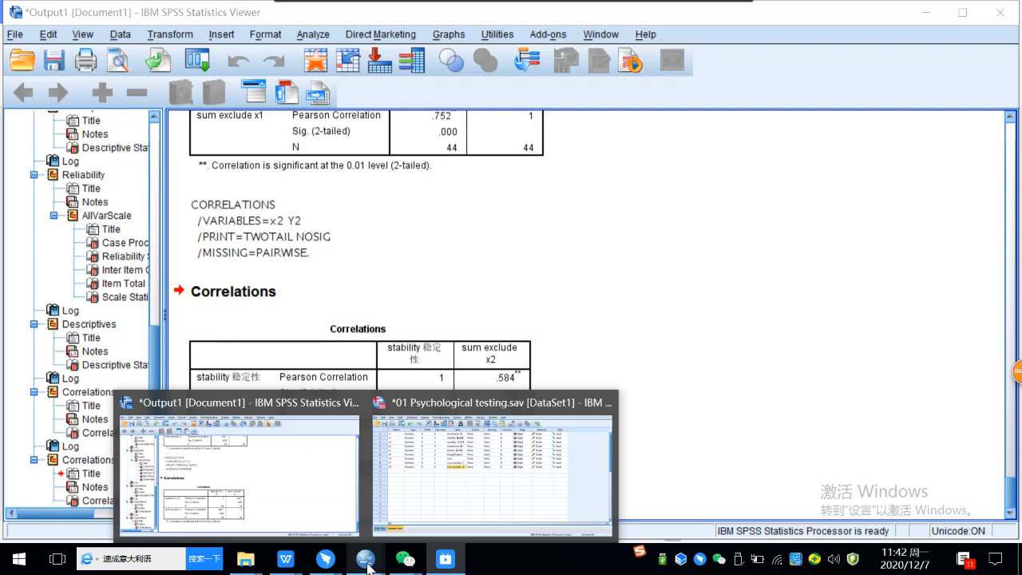
mouse_move(325, 560)
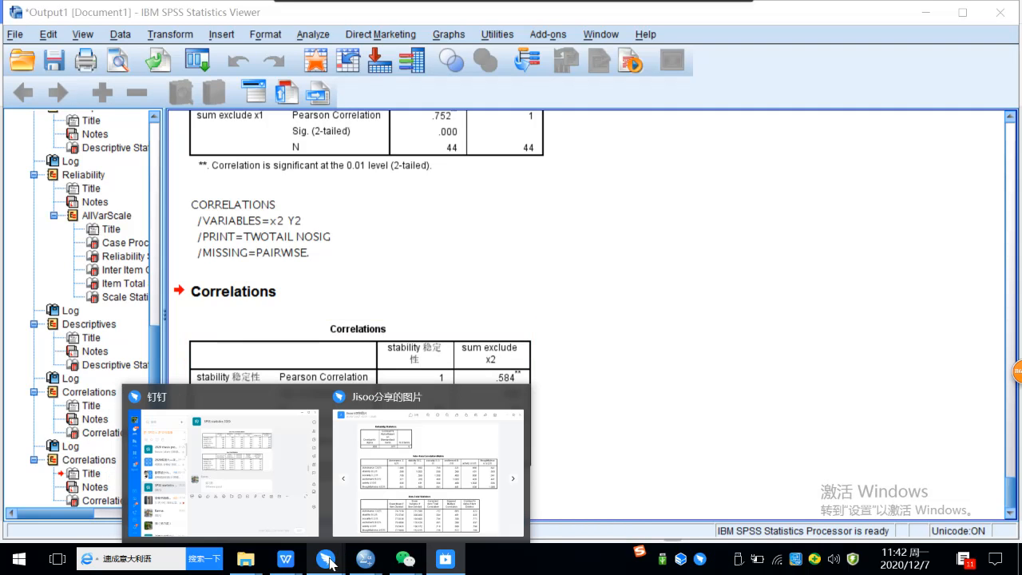
left_click(283, 487)
scroll(479, 304, "down", 10)
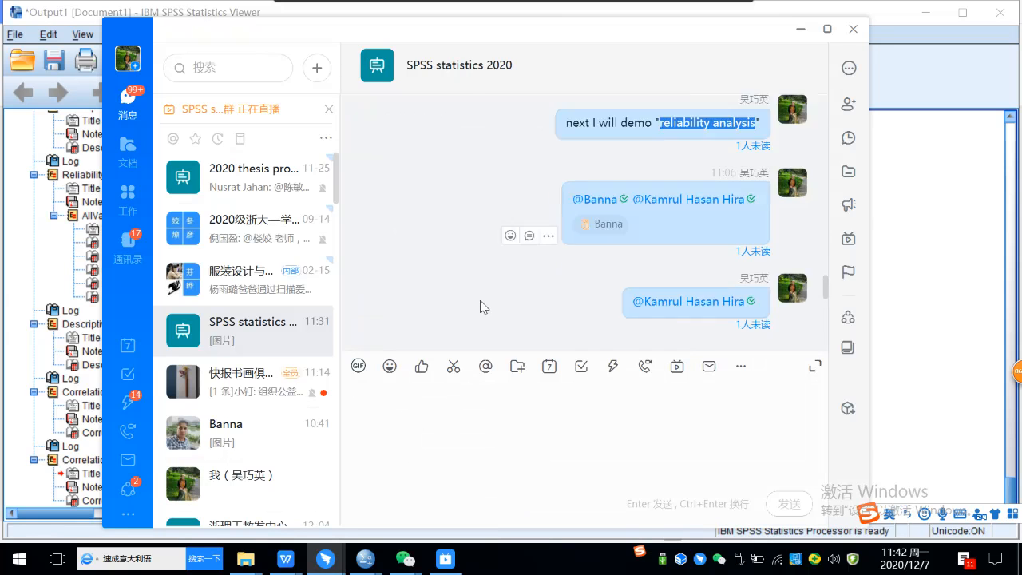
right_click(389, 397)
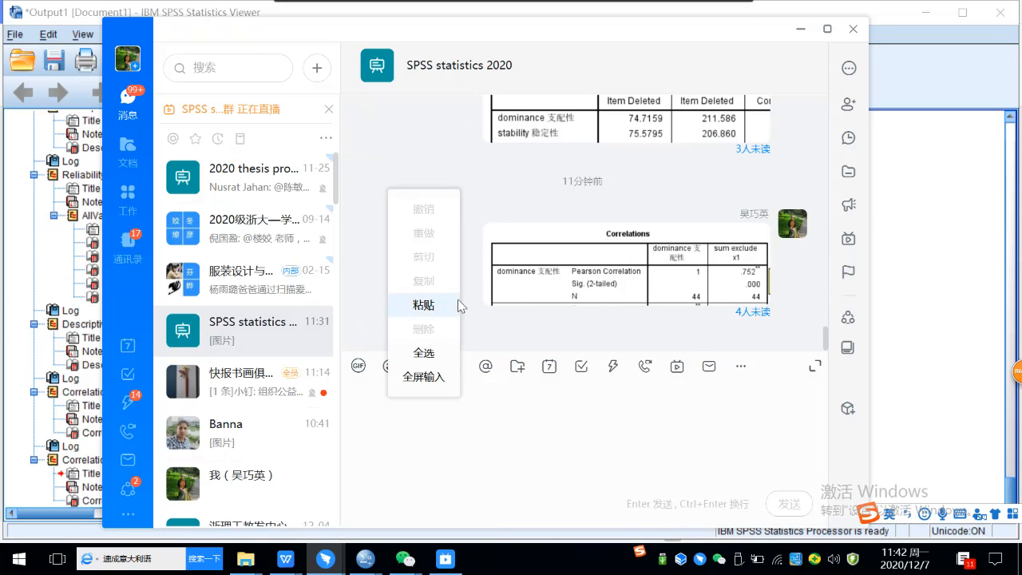
left_click(423, 305)
left_click(787, 504)
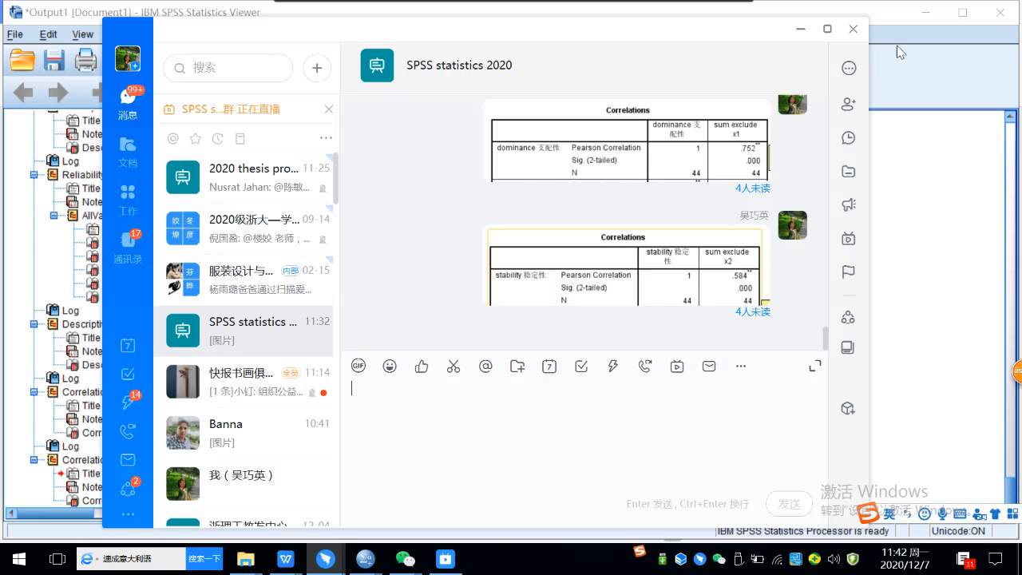
Step: Minimize the chat, switch to the lecture 11 Reliability analysis document in WPS, and examine its Item-Total Statistics table
left_click(801, 32)
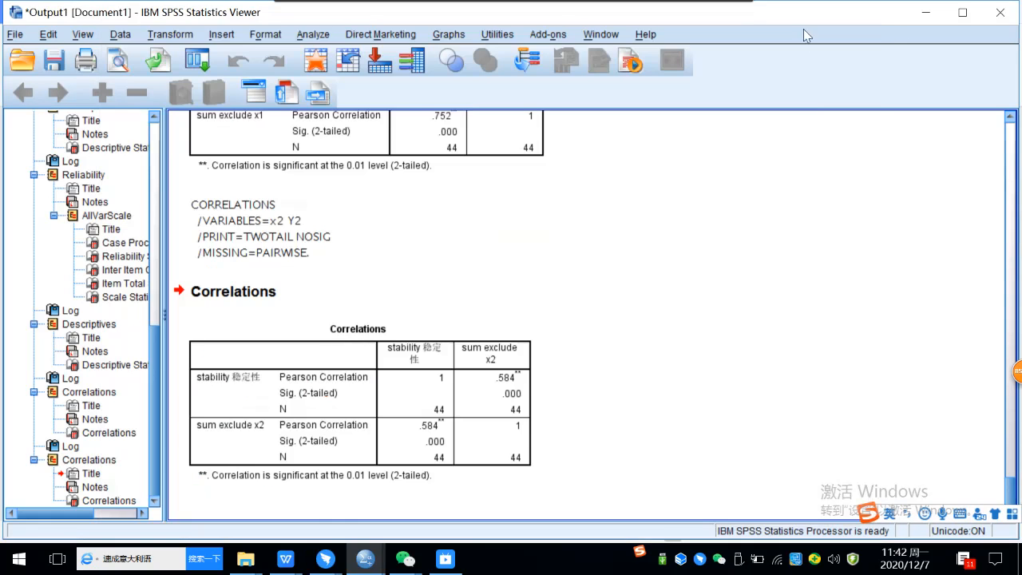
mouse_move(293, 561)
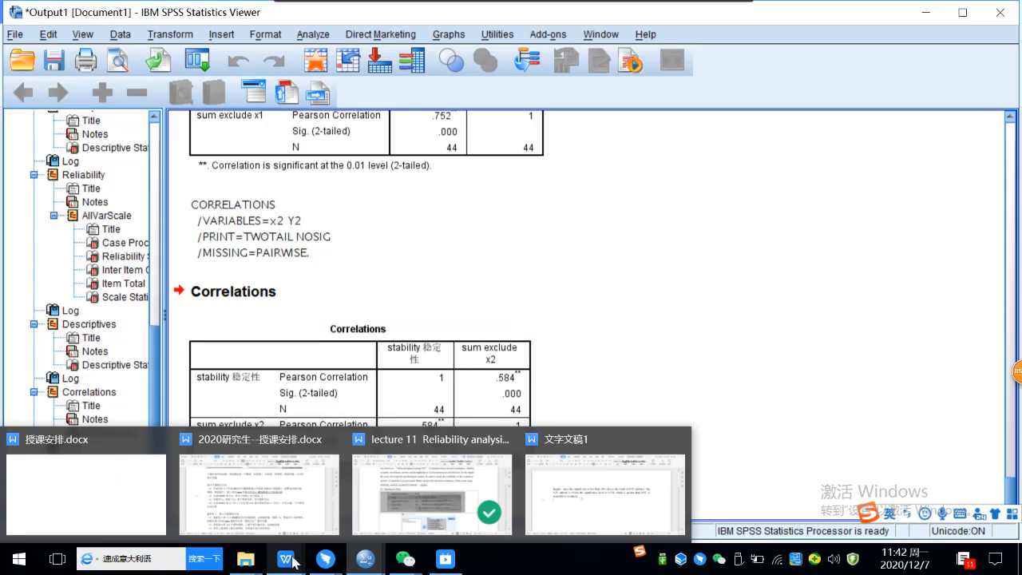
left_click(416, 489)
scroll(437, 314, "down", 10)
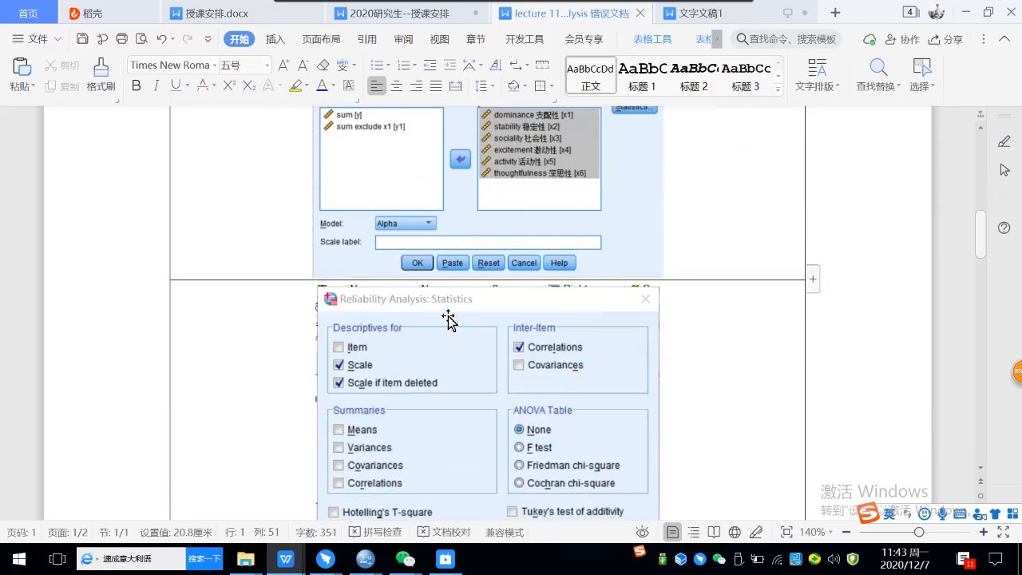
scroll(436, 313, "down", 10)
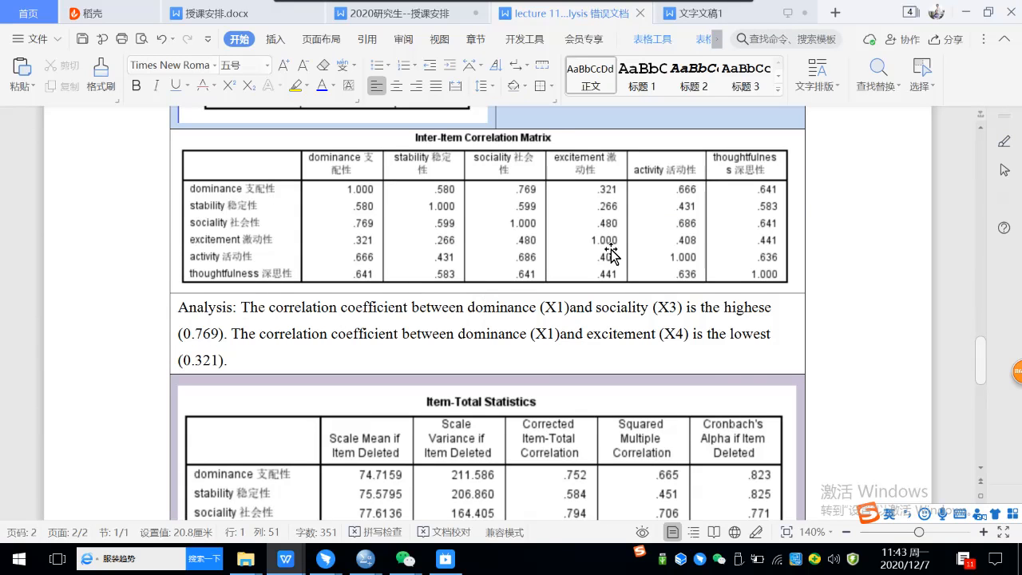
scroll(611, 249, "down", 4)
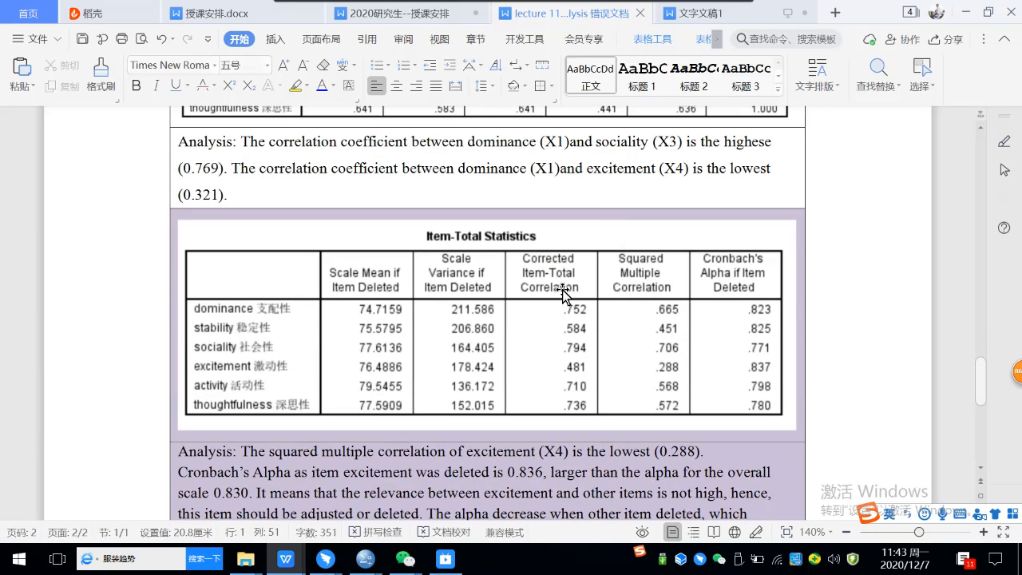
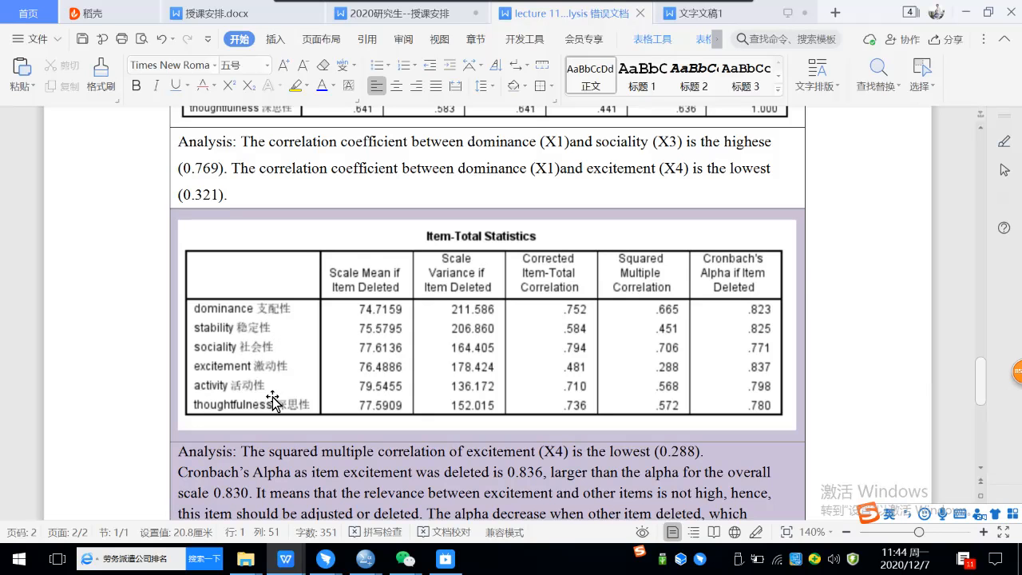
Step: Switch to the SPSS Data Editor and run an Enter-method linear regression with dominance (x1) as dependent and x2 to x6 as independents
mouse_move(364, 563)
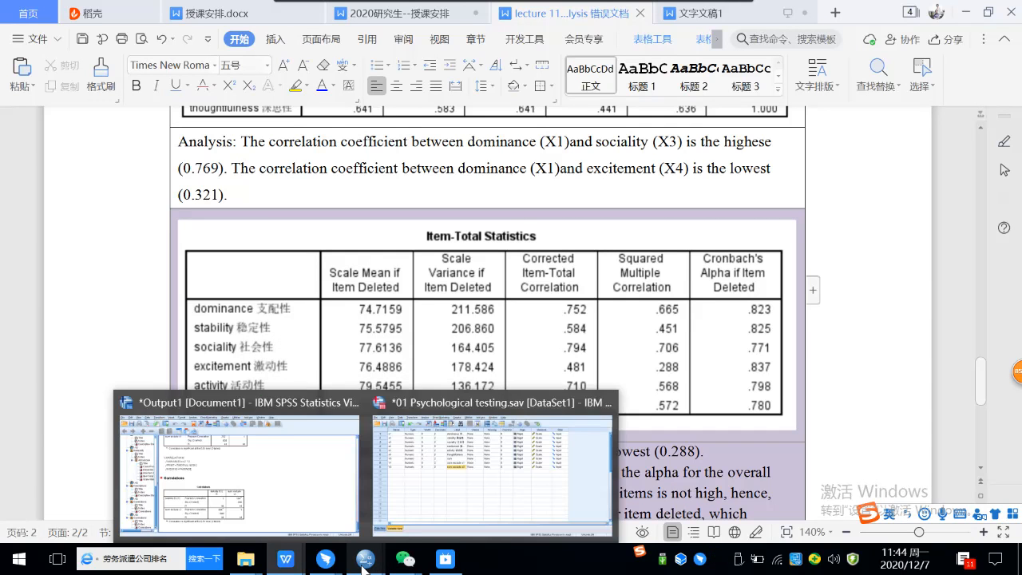
left_click(455, 489)
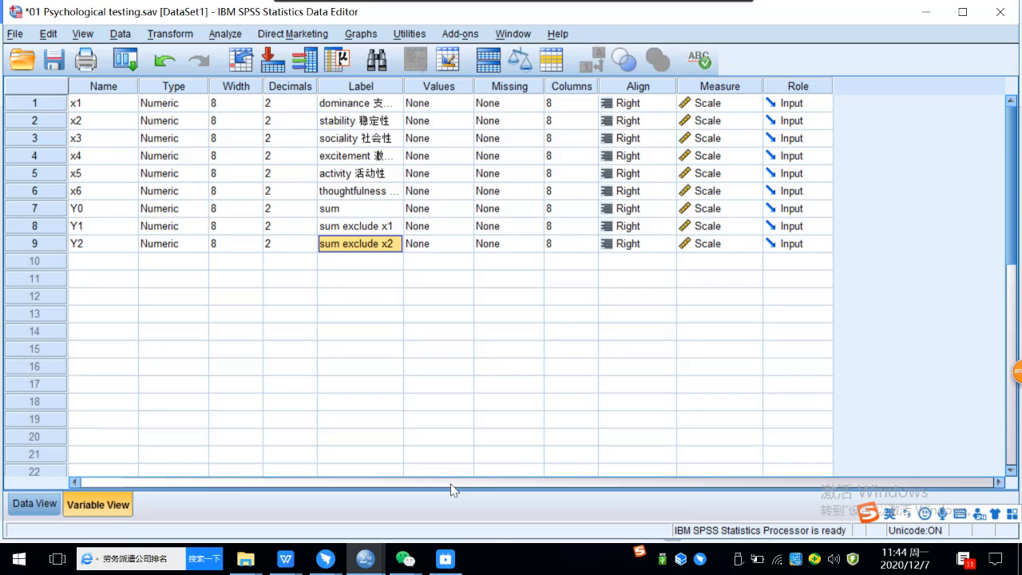
left_click(228, 35)
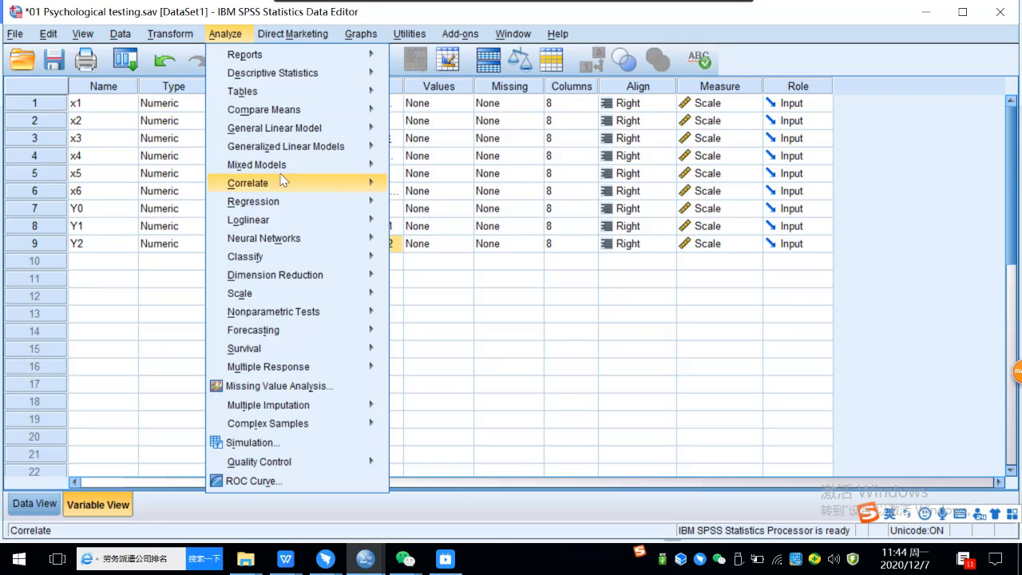
mouse_move(276, 205)
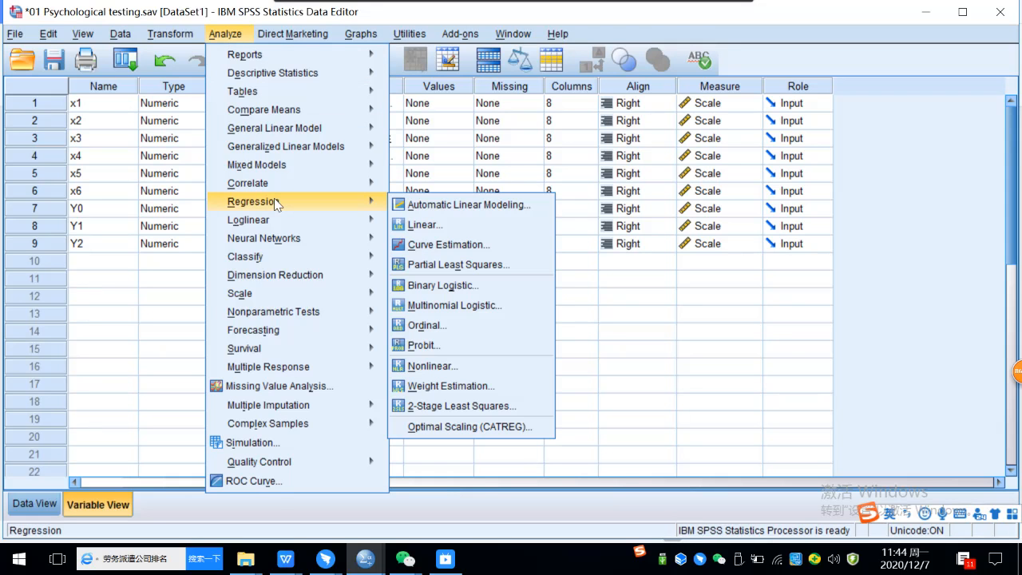
left_click(438, 226)
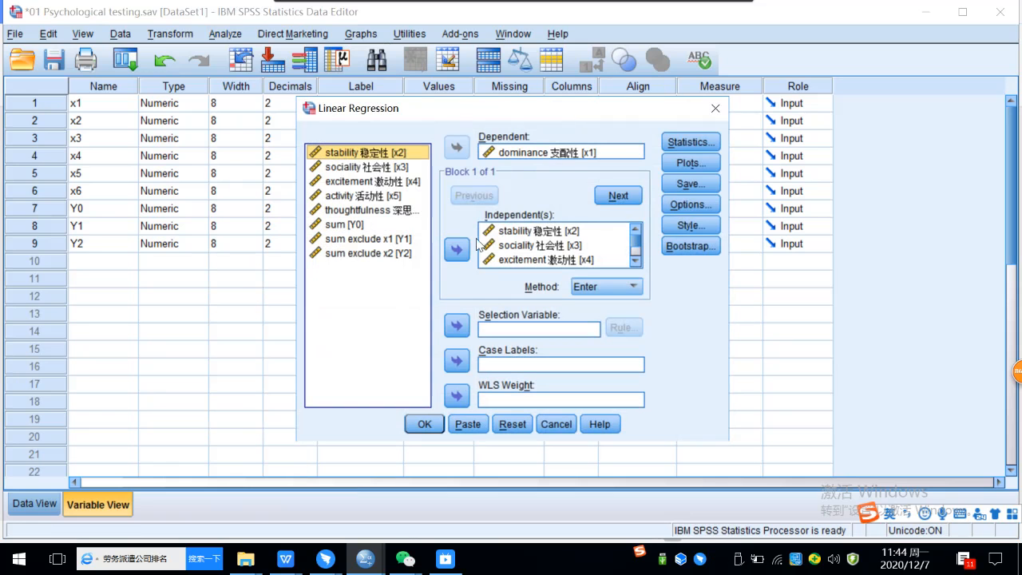
left_click(546, 154)
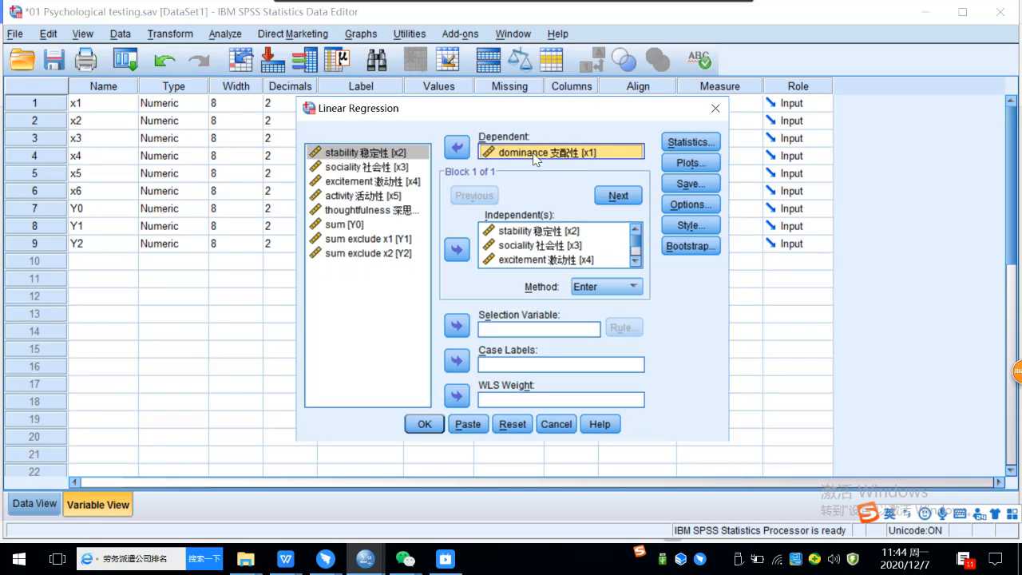
left_click(534, 230)
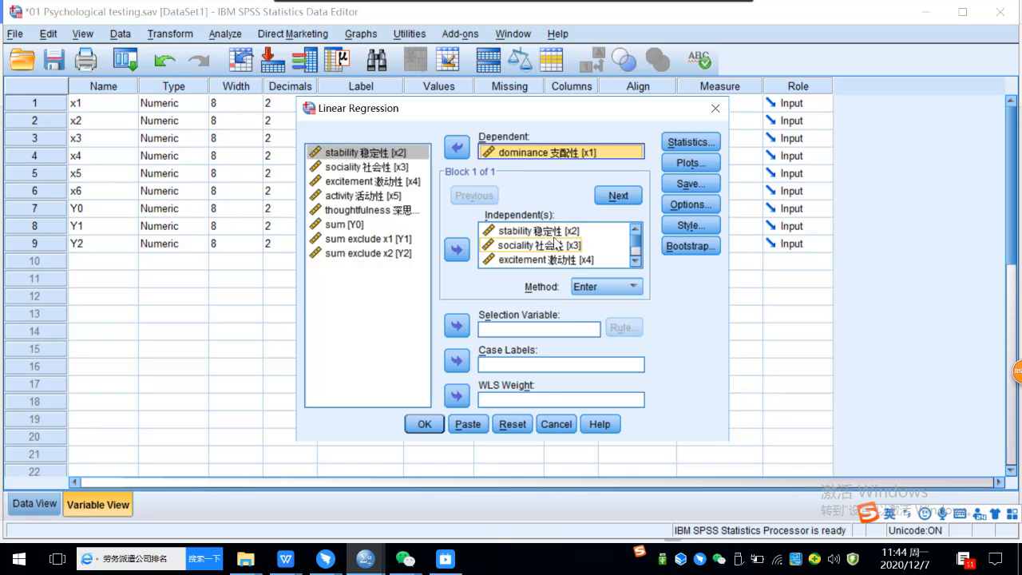
left_click_drag(635, 241, 637, 251)
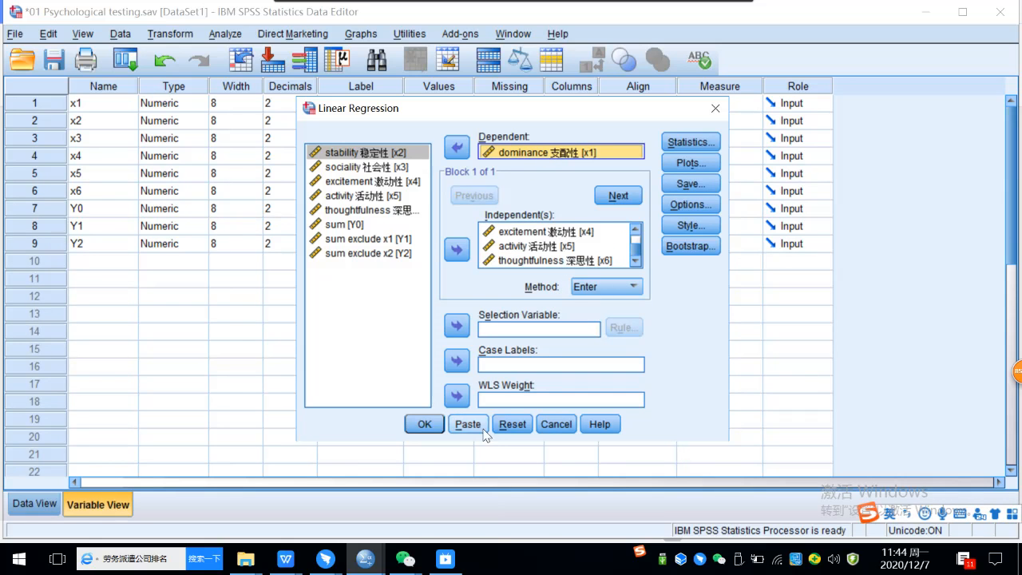
left_click(424, 426)
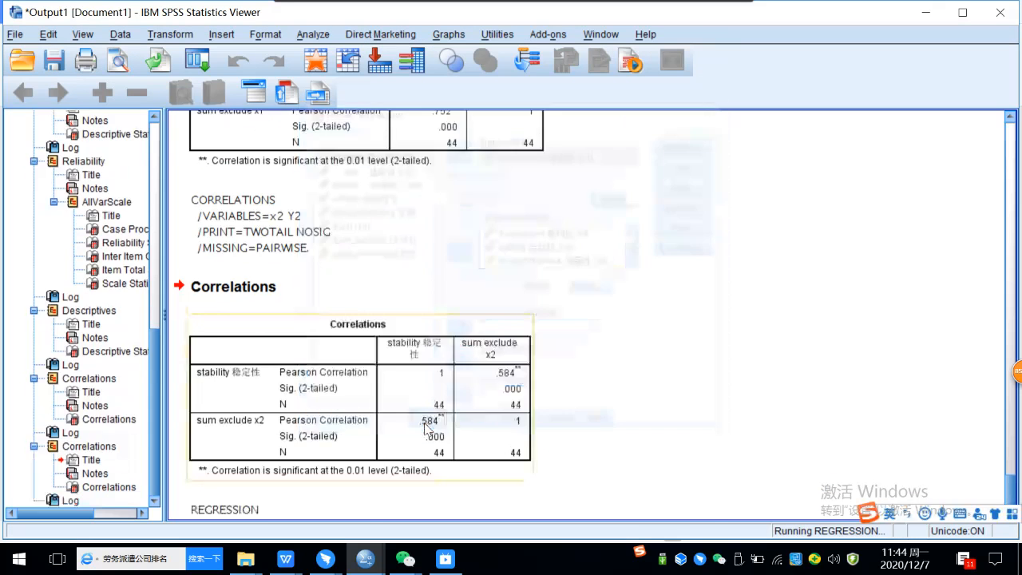
Step: Examine the Variables Entered/Removed and Model Summary tables of the dominance regression output
scroll(494, 266, "up", 3)
scroll(501, 259, "up", 2)
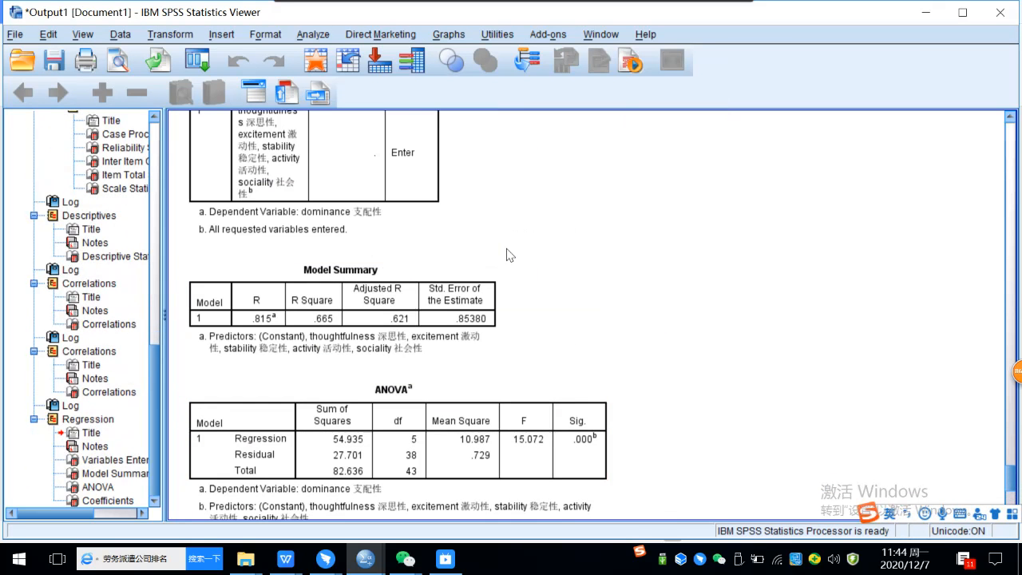
scroll(510, 253, "up", 2)
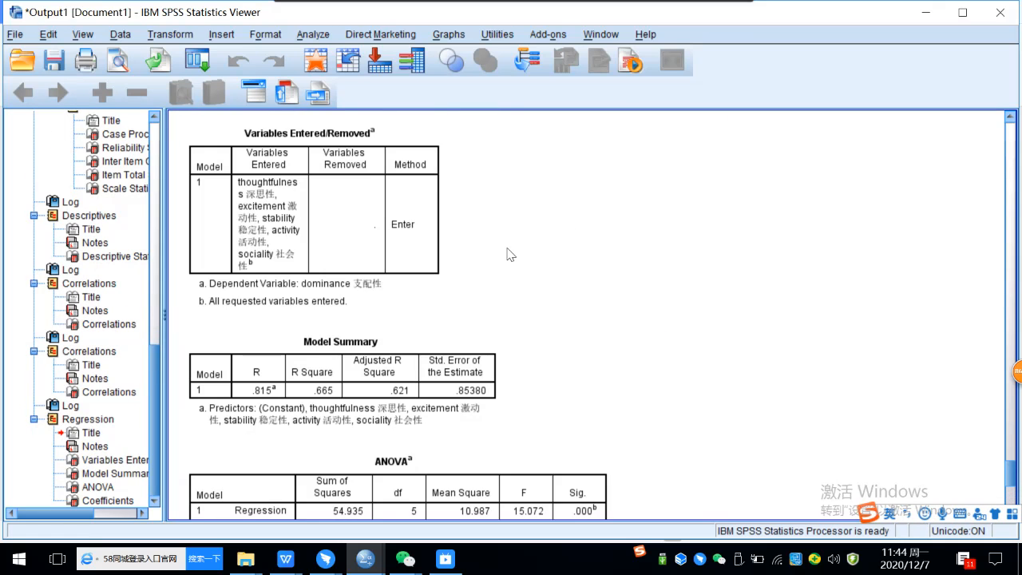
scroll(498, 247, "up", 2)
left_click(275, 221)
left_click(227, 192)
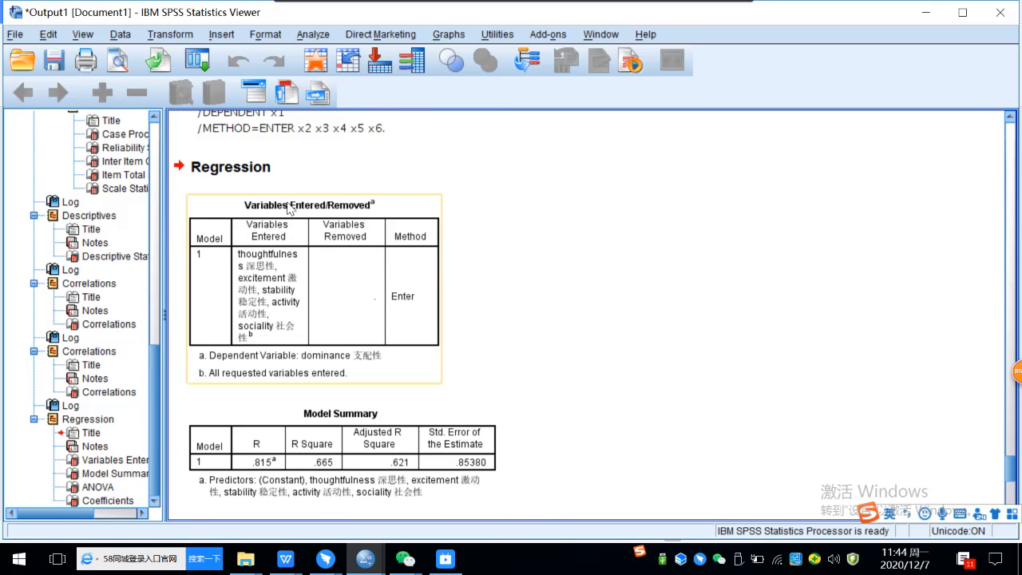
scroll(519, 287, "down", 4)
left_click(361, 284)
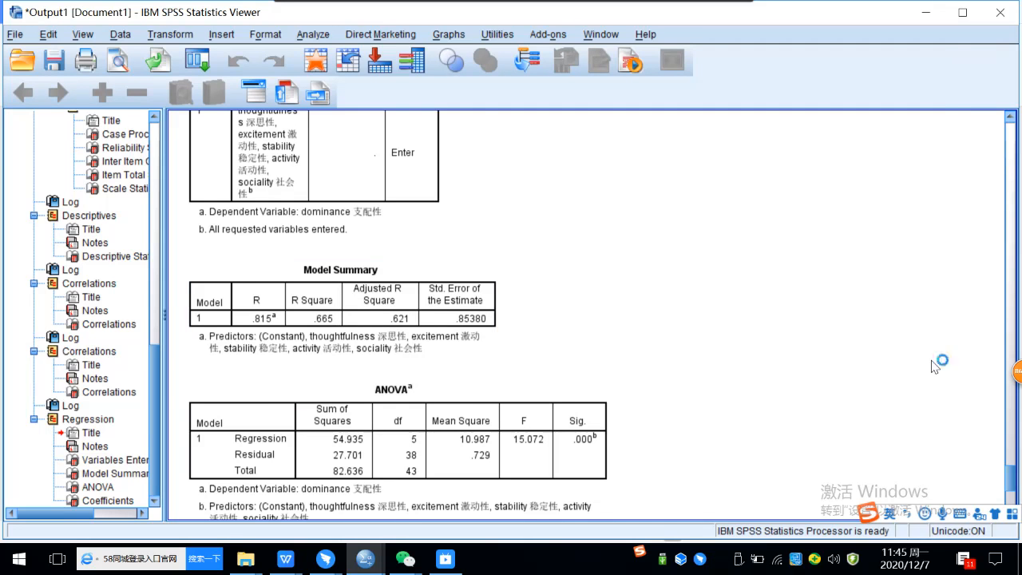
Step: Capture a screenshot of the Model Summary table with its predictors note and send it to the SPSS statistics 2020 group chat in DingTalk
key("alt+a")
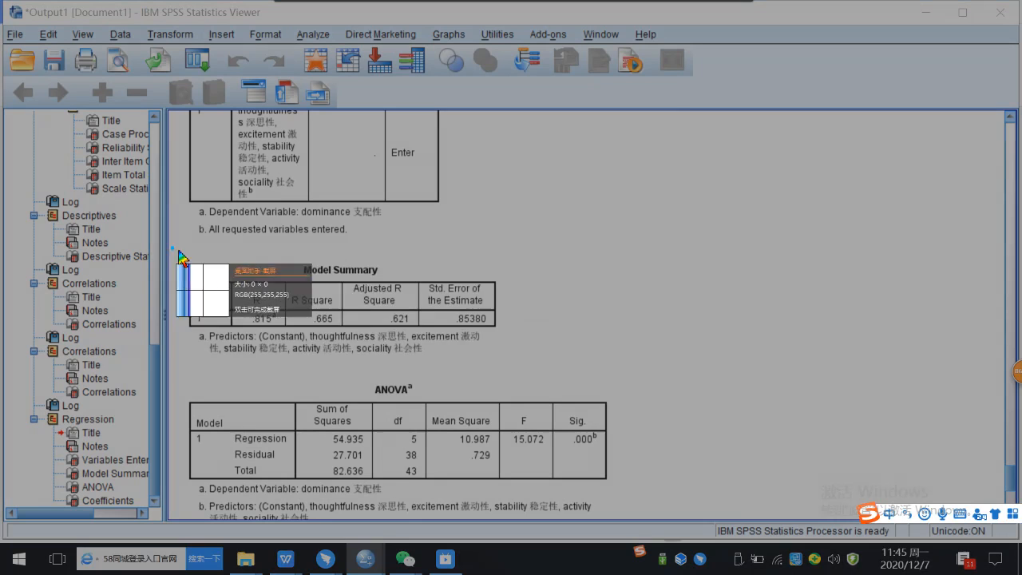
left_click_drag(173, 248, 516, 368)
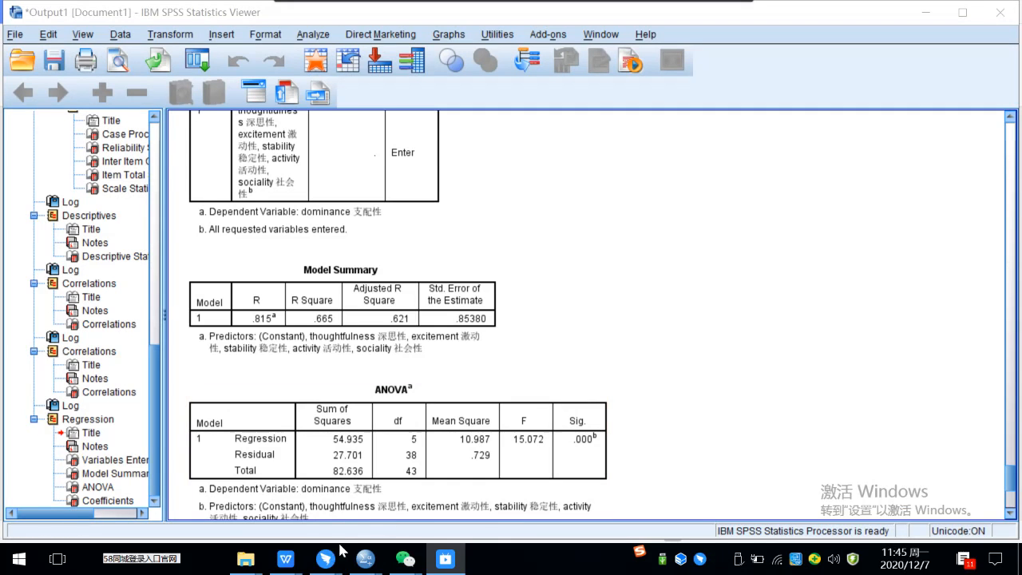
mouse_move(325, 559)
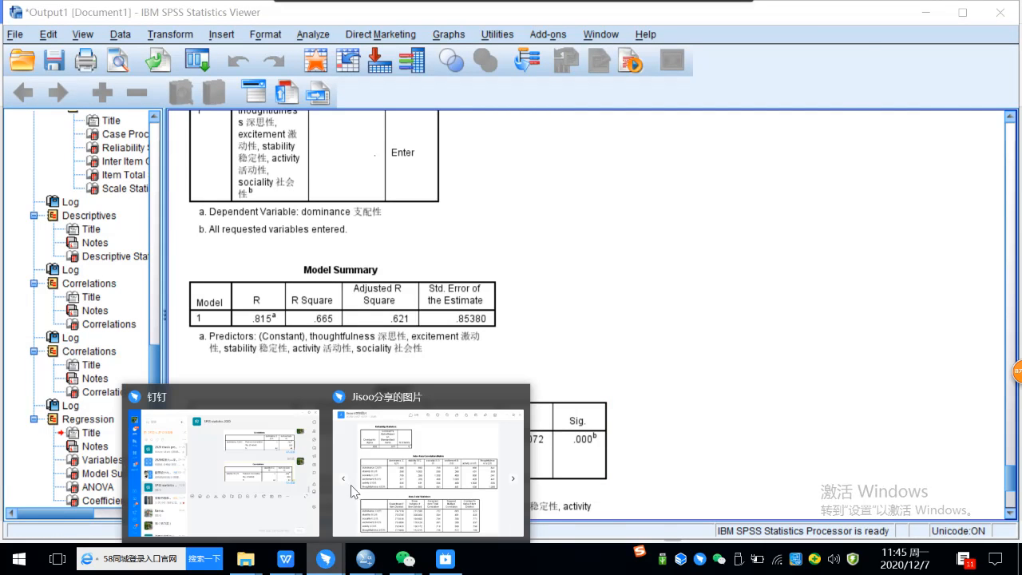
left_click(284, 480)
key("ctrl+v")
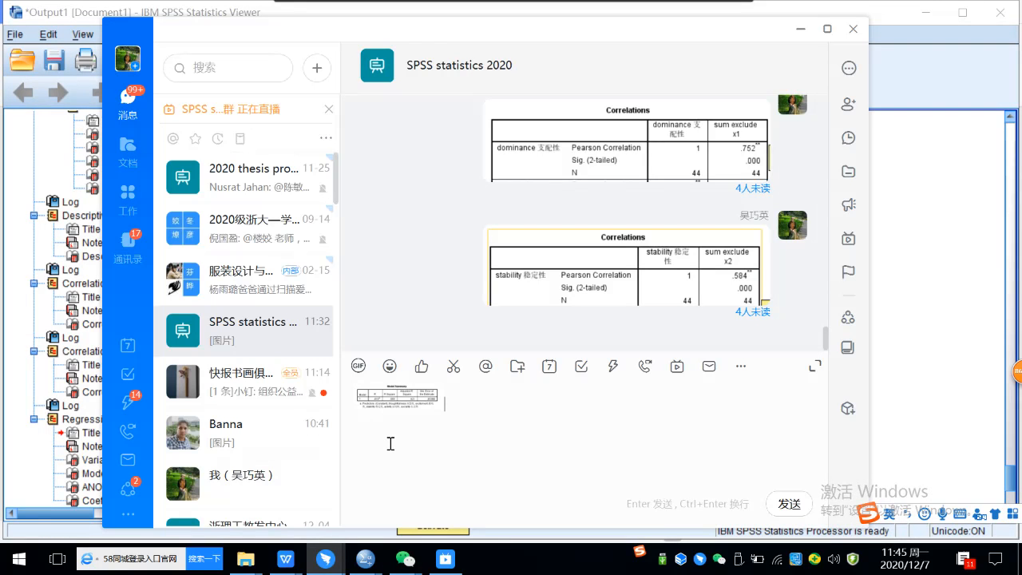
left_click(798, 506)
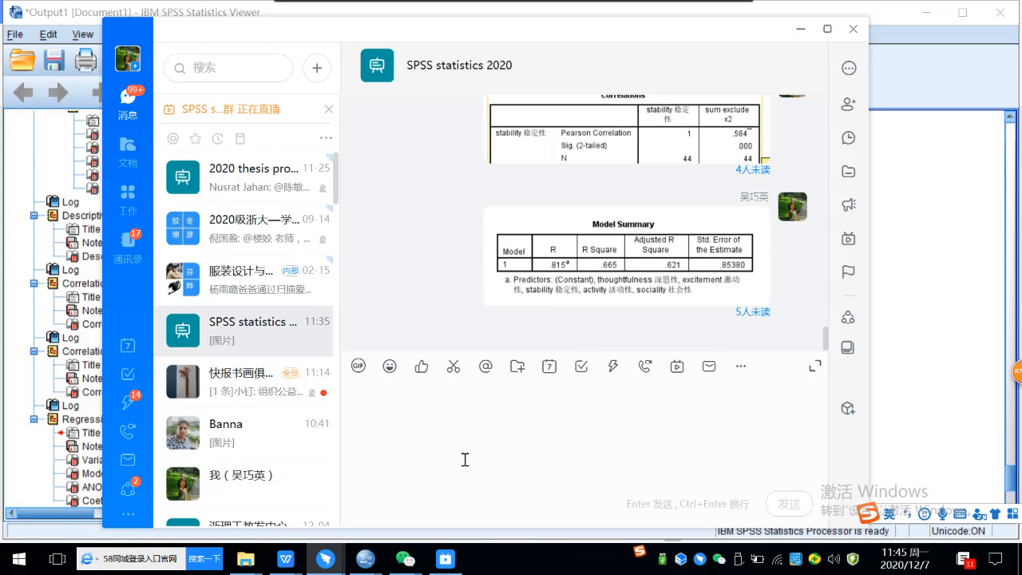
Step: Check the Squared Multiple Correlation column of the Item-Total Statistics table in the WPS lecture 11 document, and return to the SPSS Data Editor
mouse_move(295, 560)
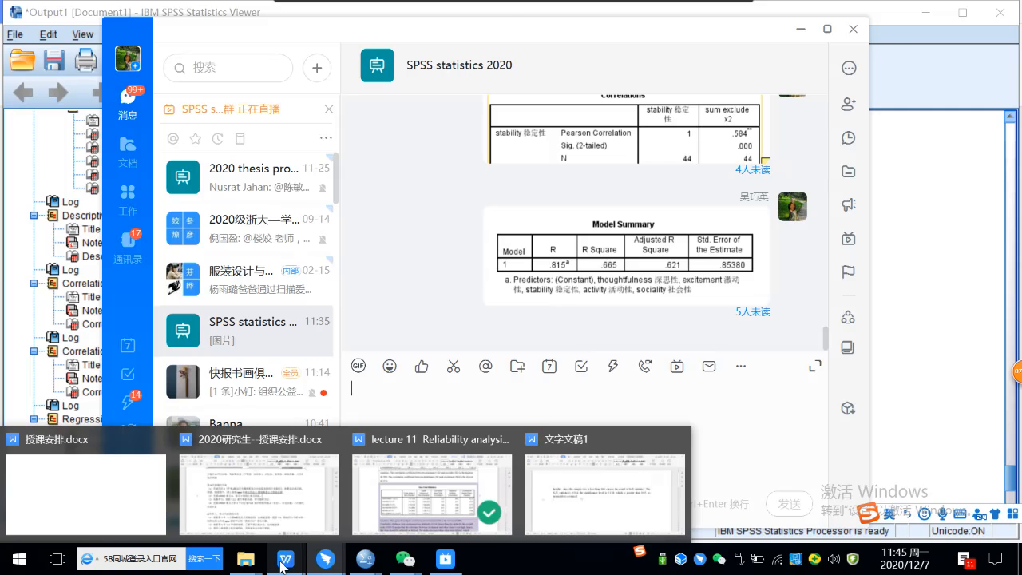
left_click(391, 499)
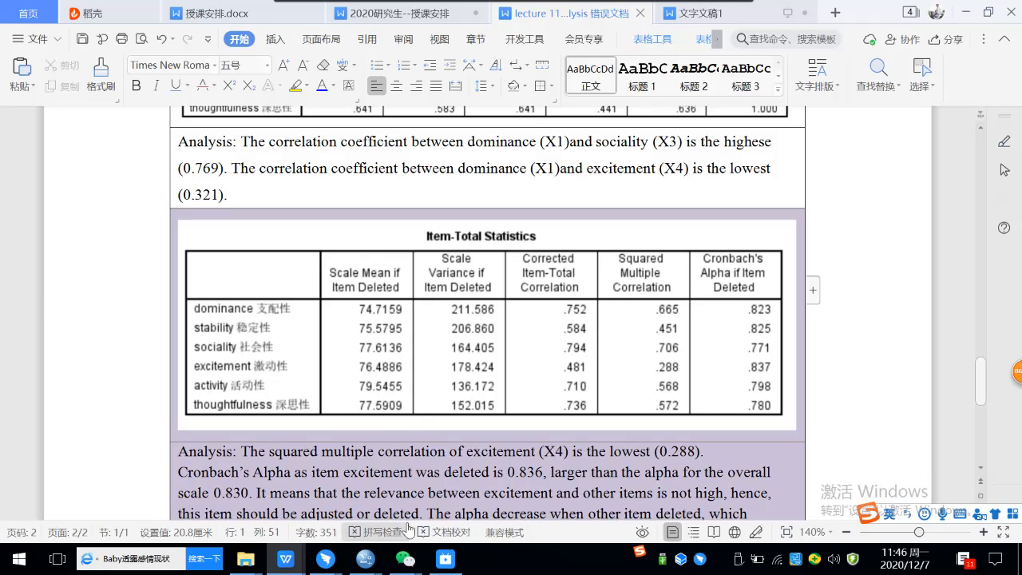
mouse_move(355, 561)
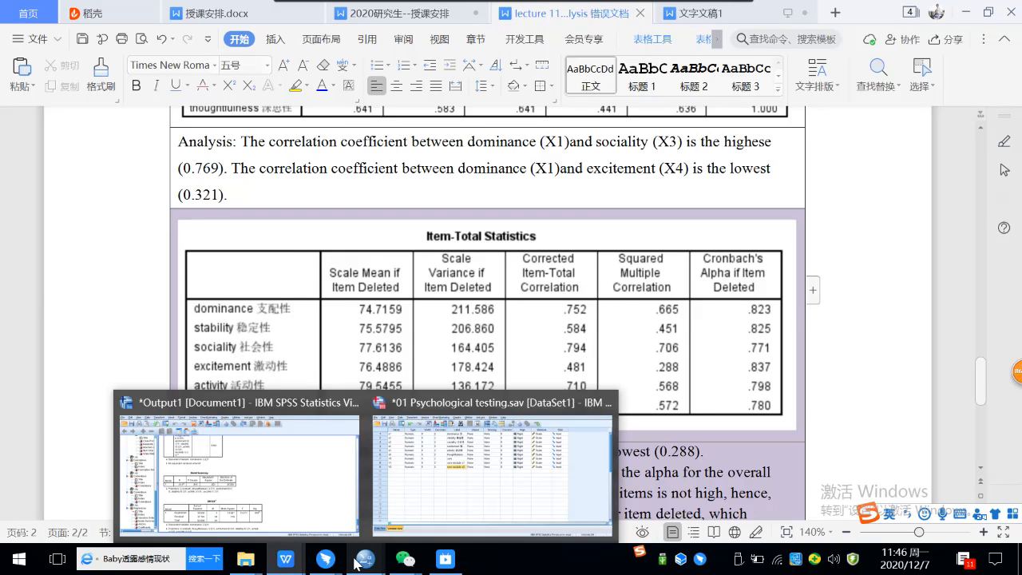
left_click(471, 476)
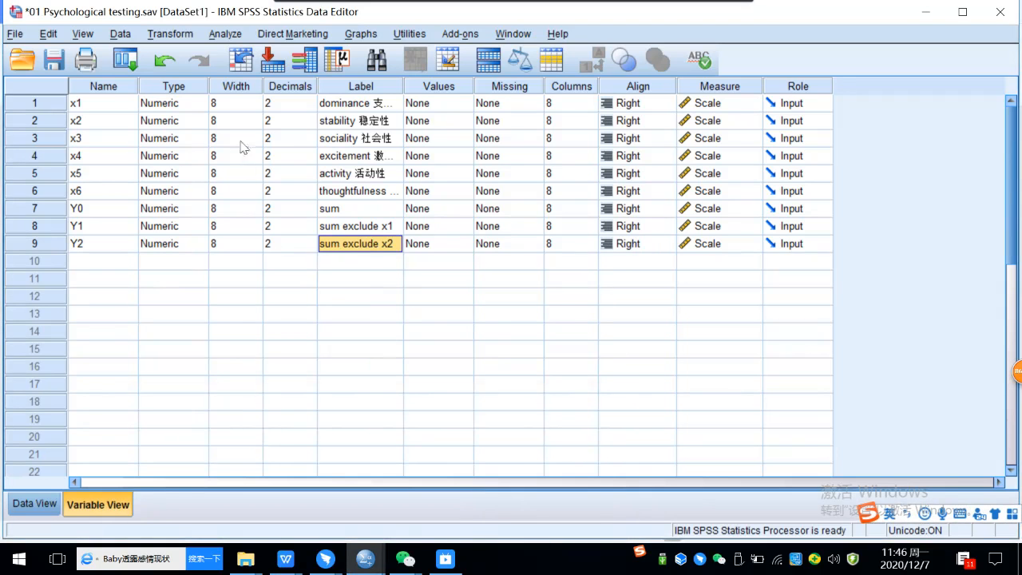
Step: In Linear Regression, replace dominance (x1) with stability (x2) as the dependent variable, taking x2 out of the independents
left_click(224, 34)
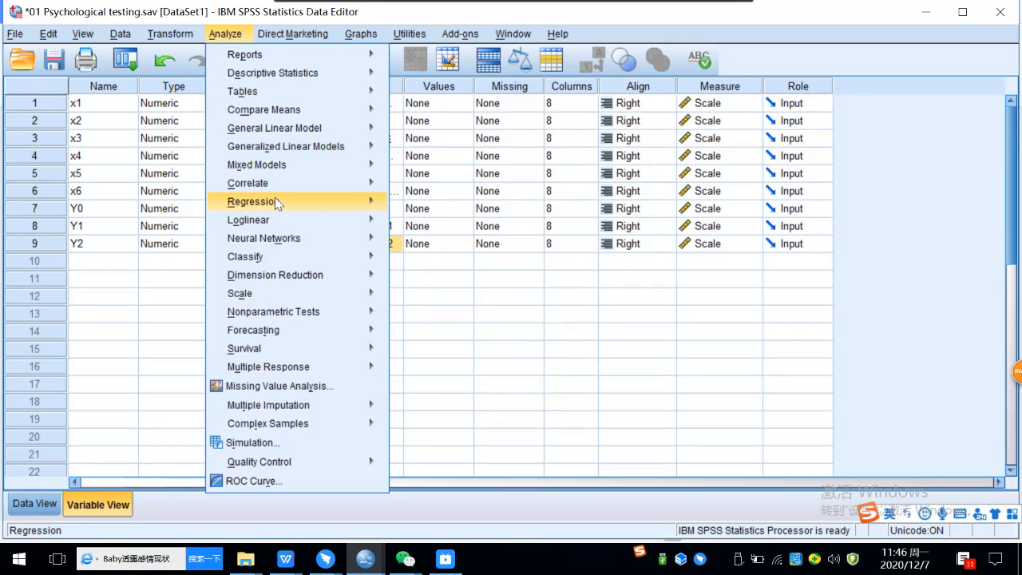
mouse_move(275, 199)
left_click(440, 224)
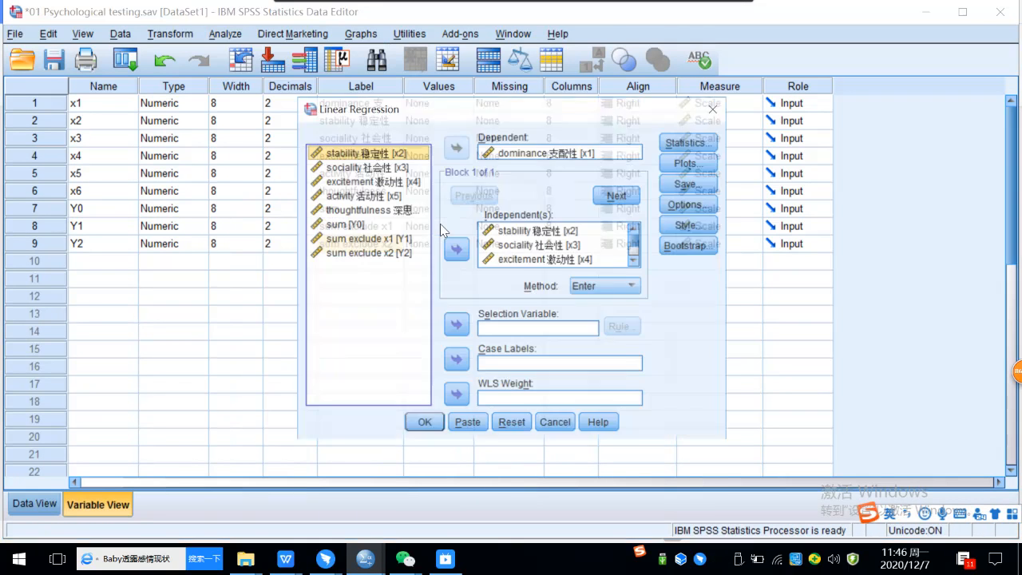
left_click(540, 153)
left_click(457, 147)
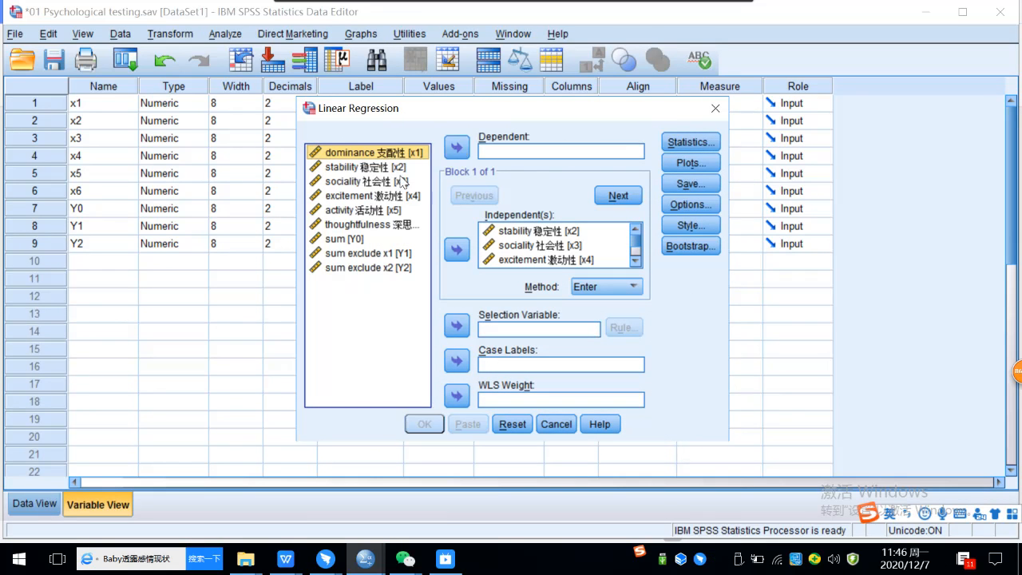
left_click(392, 169)
left_click(457, 148)
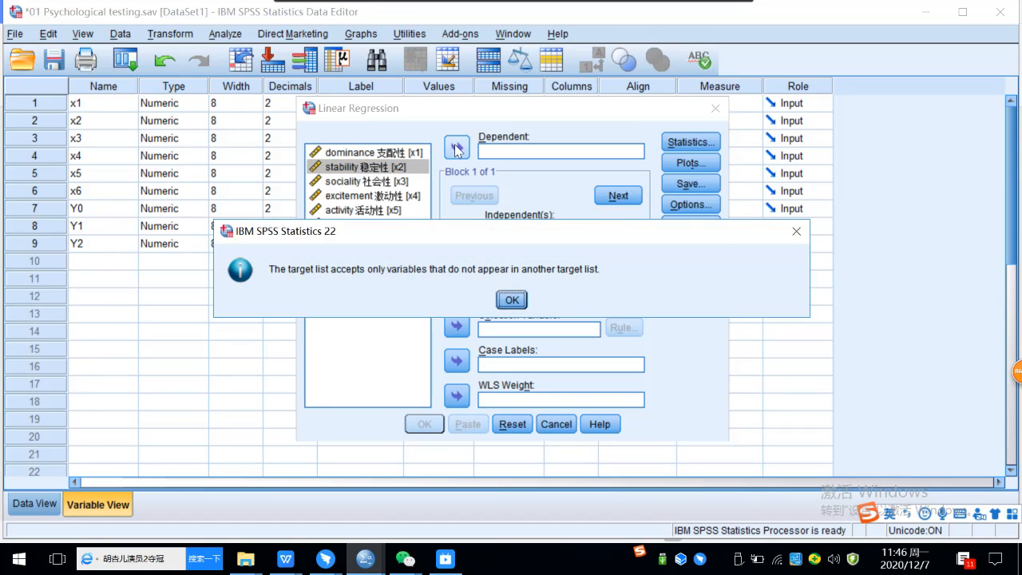
left_click(510, 299)
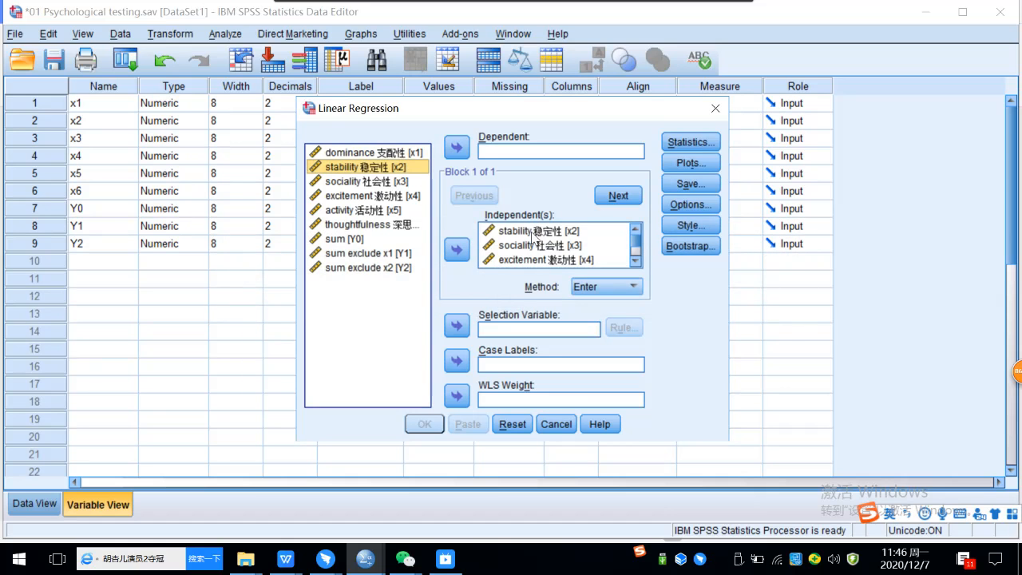
left_click(532, 234)
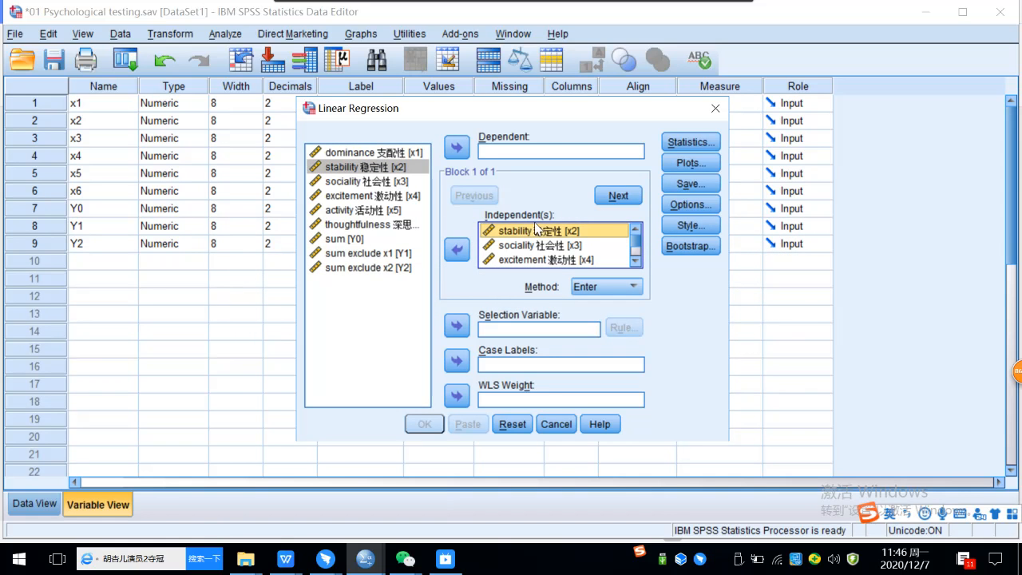
left_click(456, 250)
left_click(455, 147)
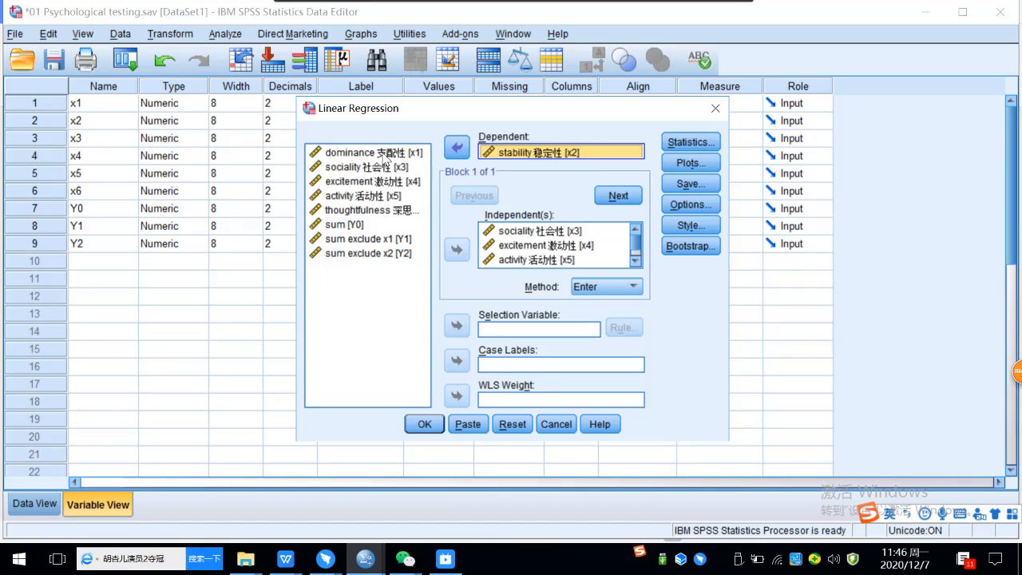
Step: Add dominance (x1) to the independent variables alongside x3 to x6 and run the linear regression on stability (x2)
left_click(384, 159)
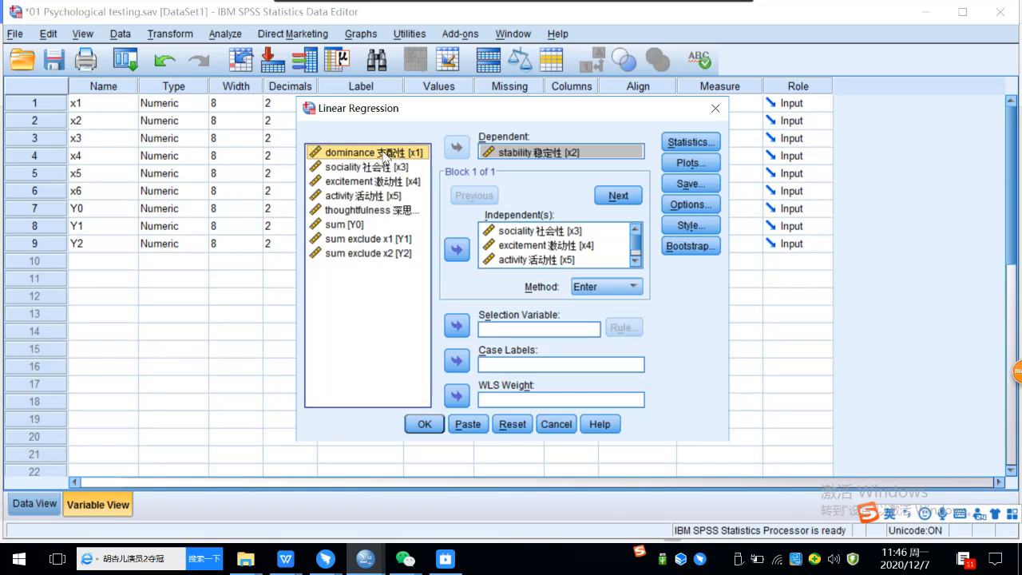
left_click(457, 257)
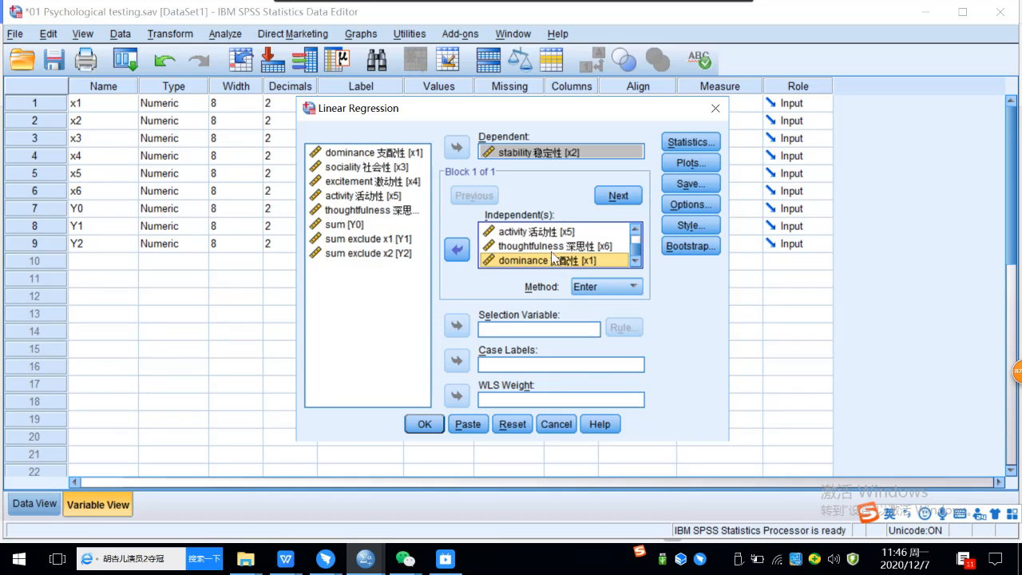
scroll(551, 231, "up", 3)
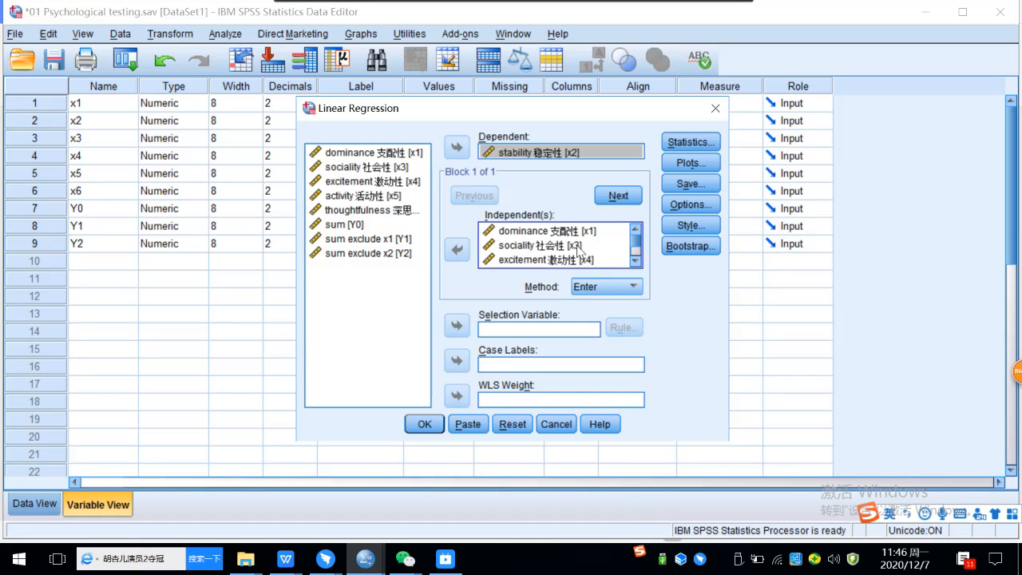
scroll(587, 257, "down", 1)
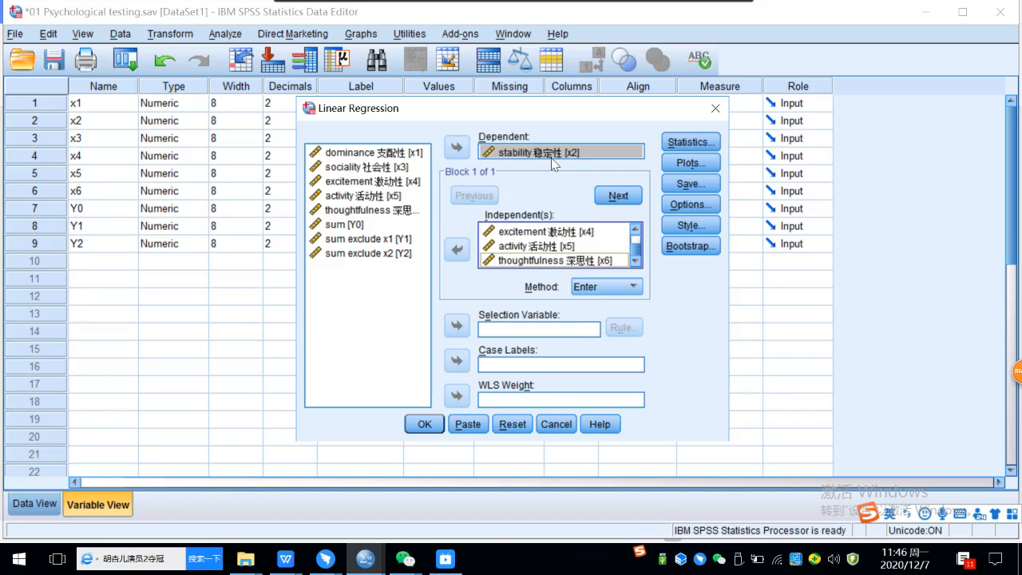
left_click(429, 427)
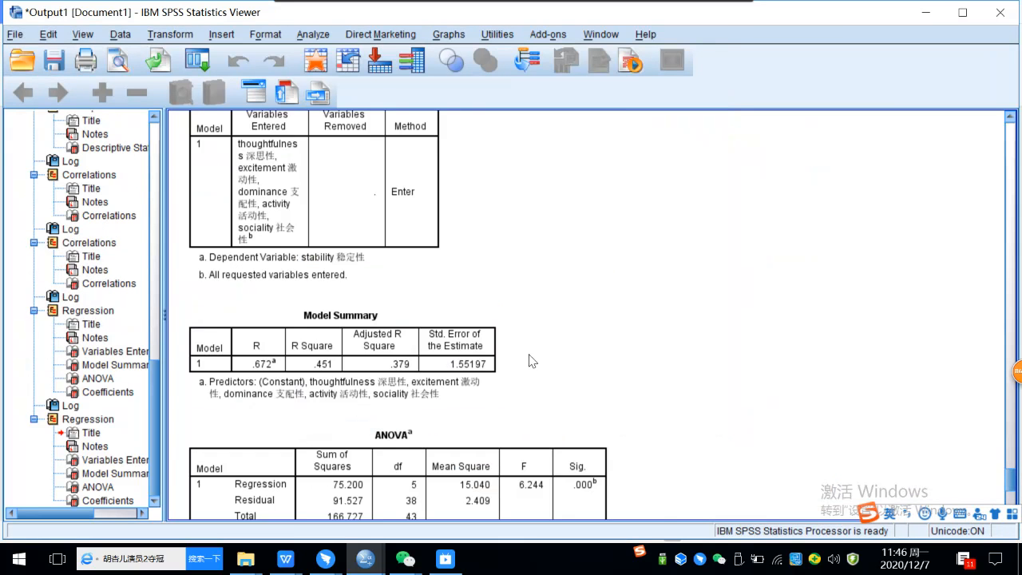
scroll(514, 360, "down", 2)
scroll(528, 354, "down", 1)
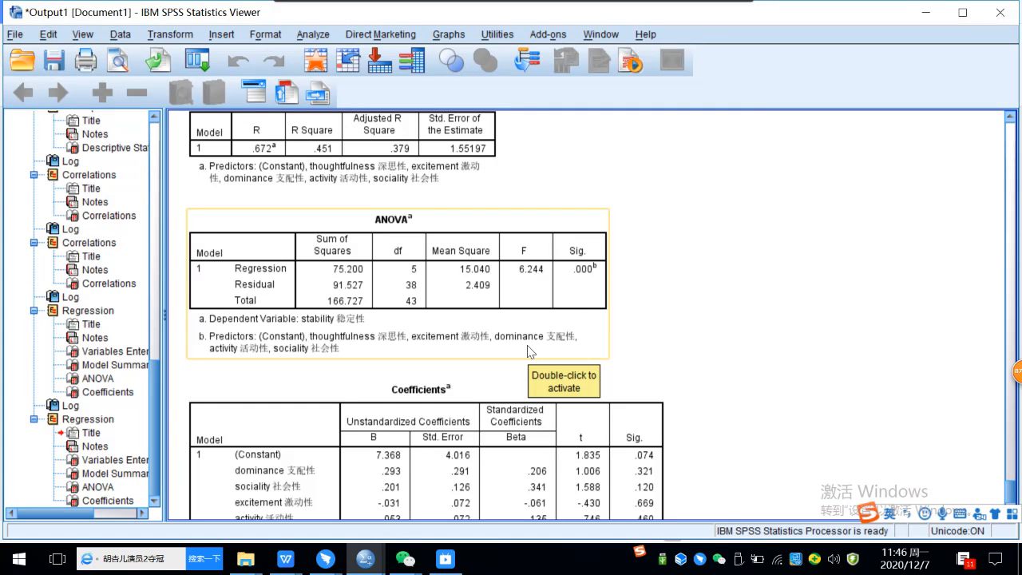
Step: Capture a screenshot of the stability regression's Model Summary table with its predictors note and send it to the SPSS statistics 2020 group chat in DingTalk
scroll(528, 355, "up", 1)
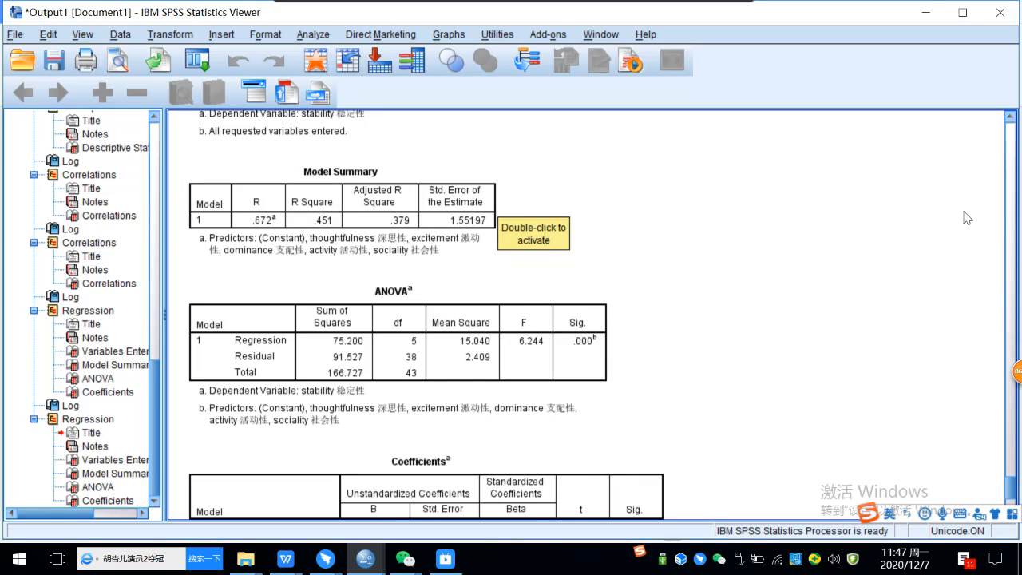
key("ctrl+alt+a")
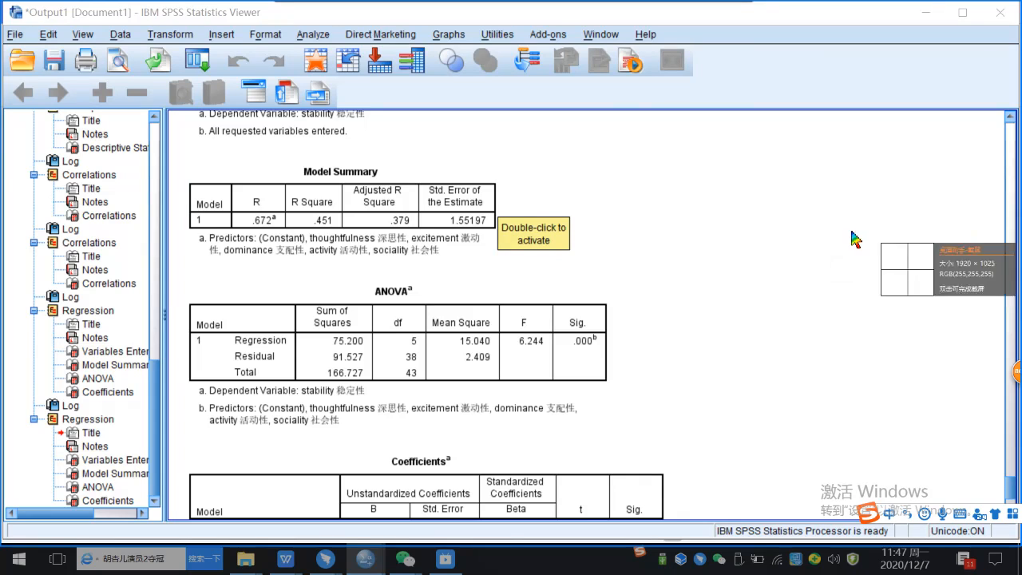
left_click_drag(177, 148, 504, 259)
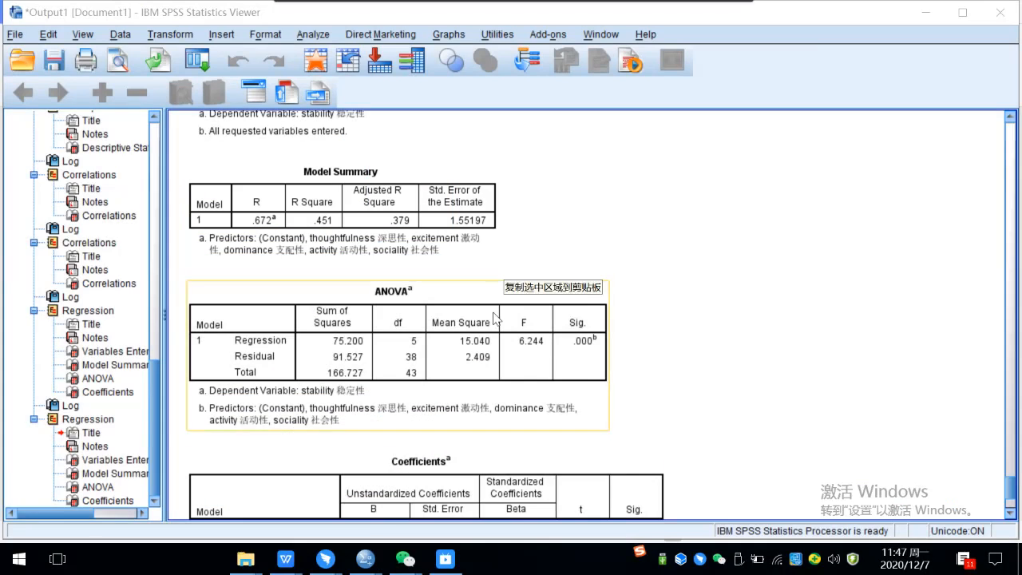
left_click(489, 267)
mouse_move(321, 561)
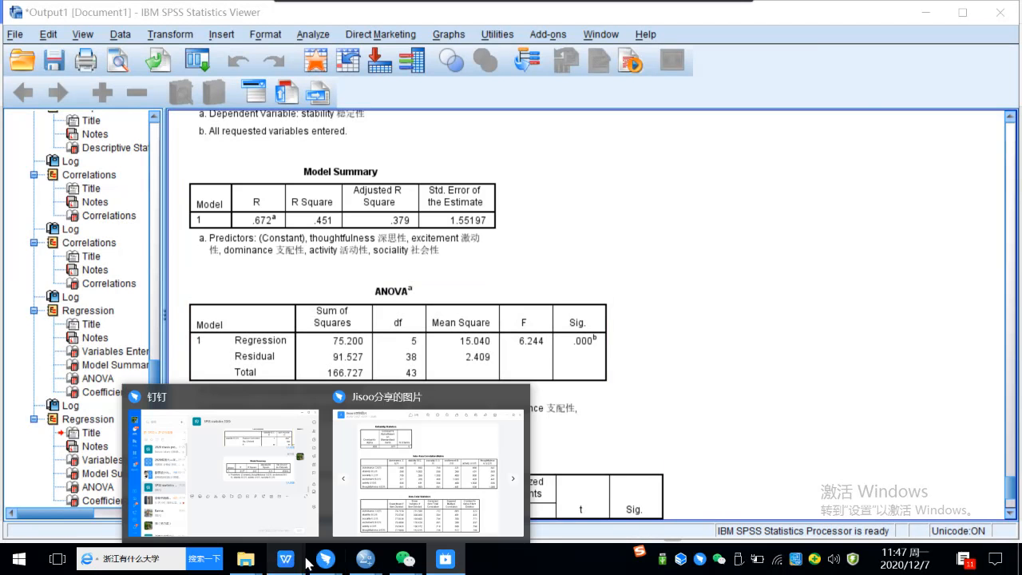
left_click(298, 489)
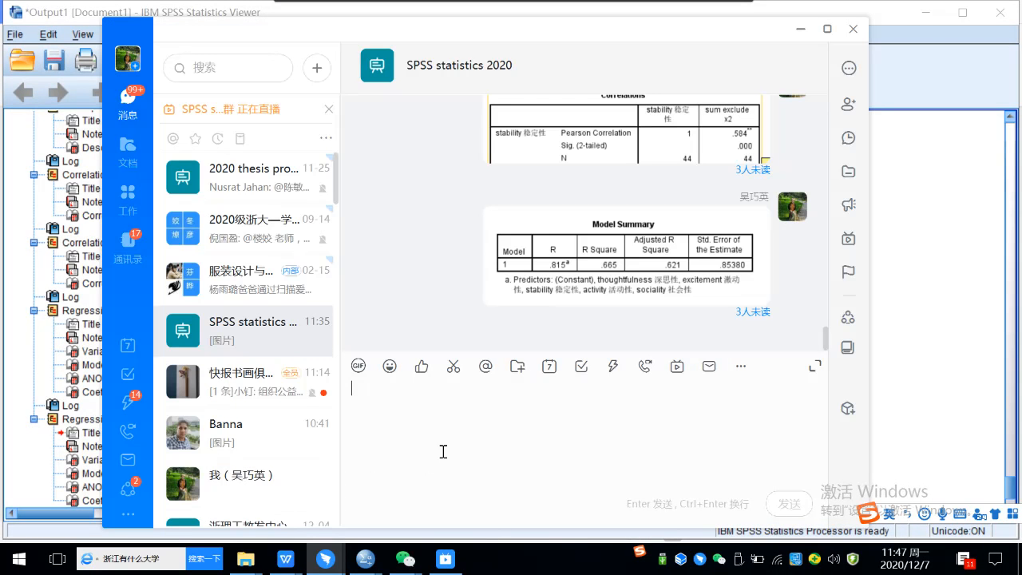
key("ctrl+v")
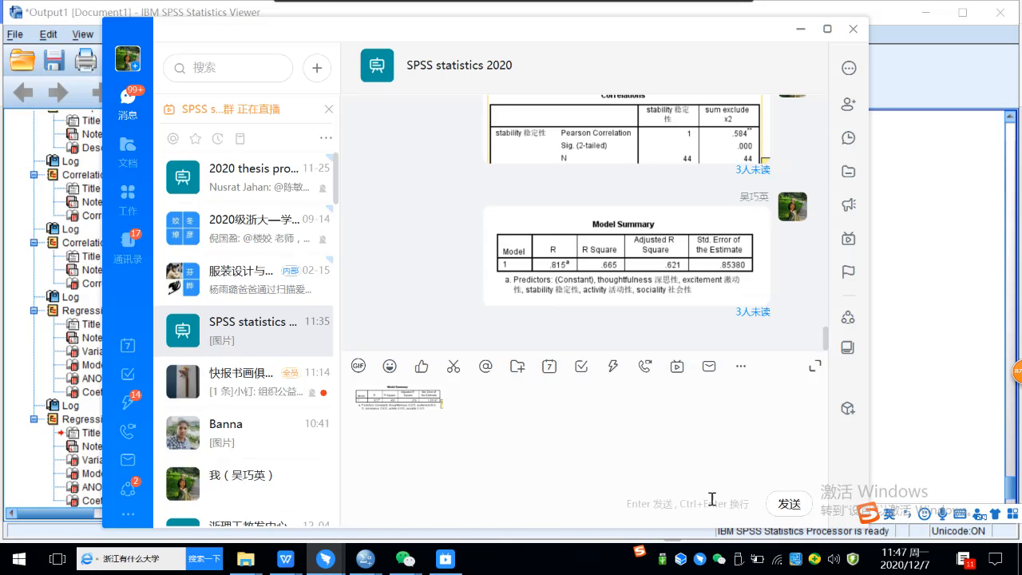
left_click(787, 505)
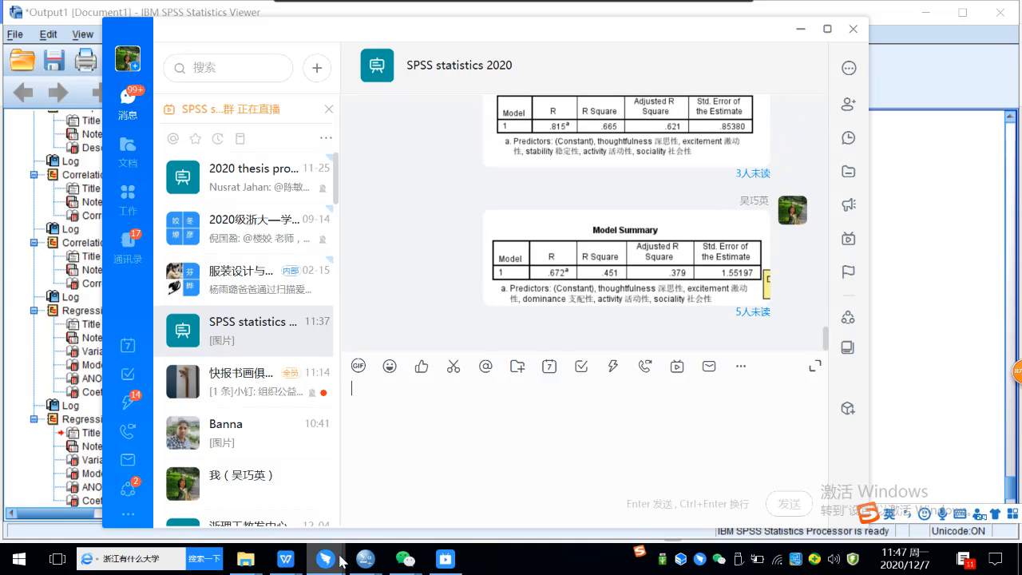
Step: Check the Cronbach's Alpha if Item Deleted column in the WPS lecture 11 document, and return to the SPSS Data Editor
mouse_move(285, 559)
left_click(415, 495)
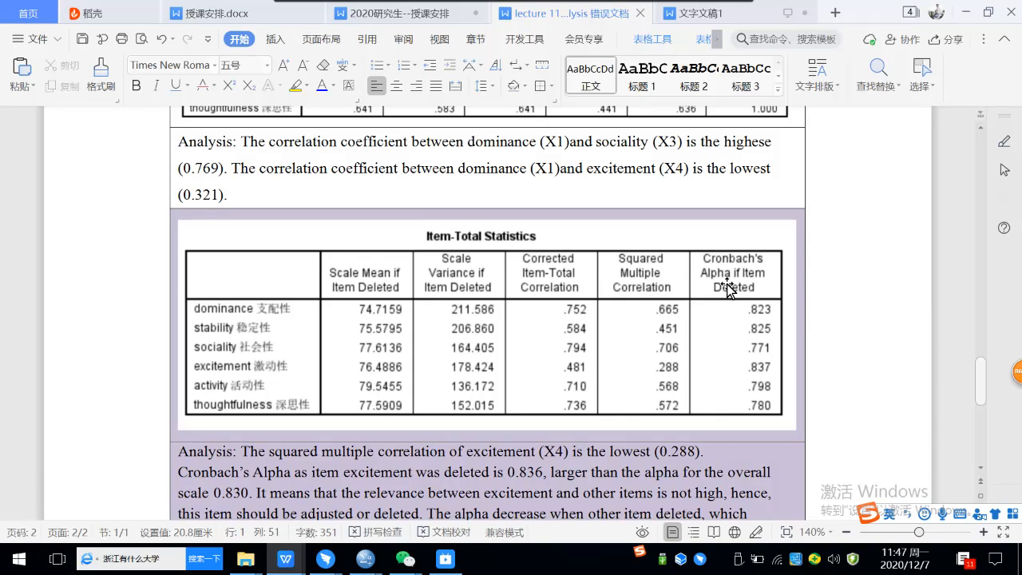
mouse_move(373, 562)
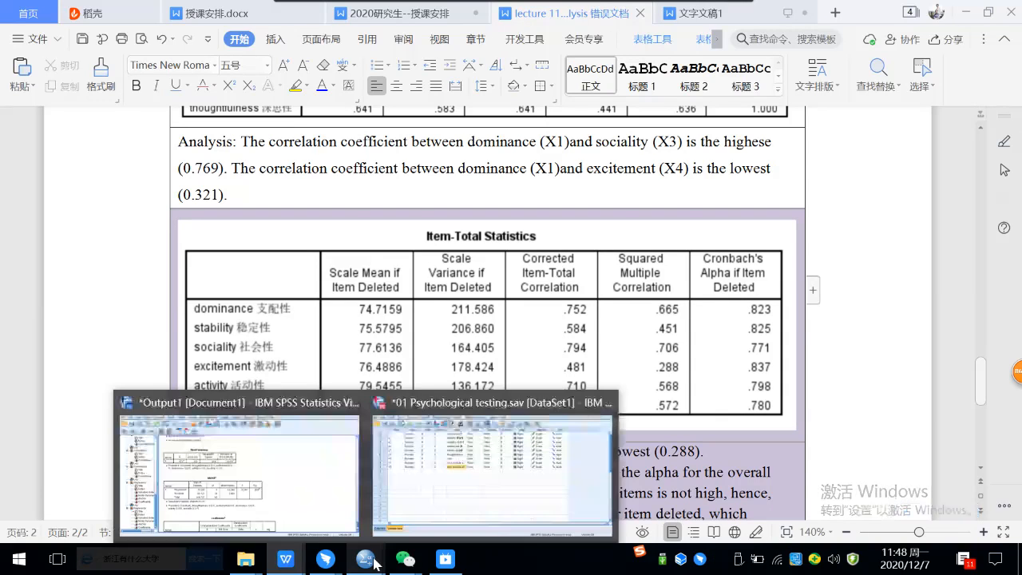
left_click(424, 492)
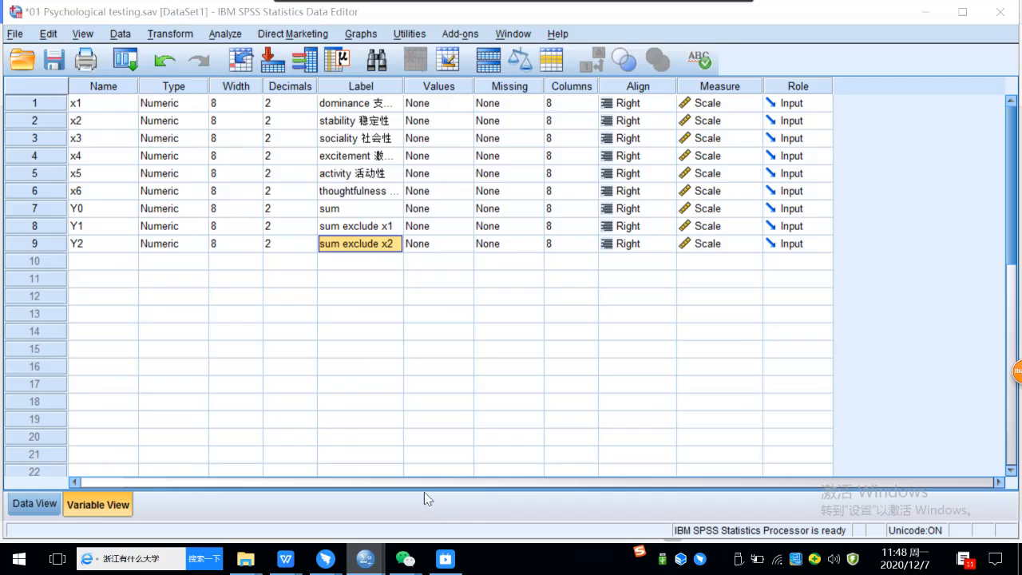
Step: Set up a Reliability Analysis with the Alpha model and remove dominance (x1) from the items, keeping x2 to x6
left_click(223, 35)
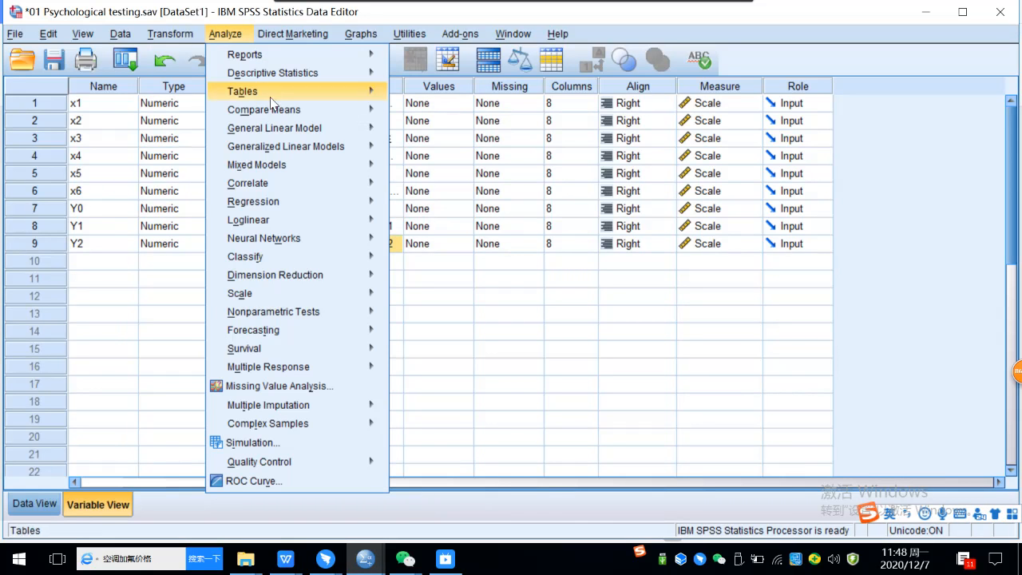
mouse_move(253, 296)
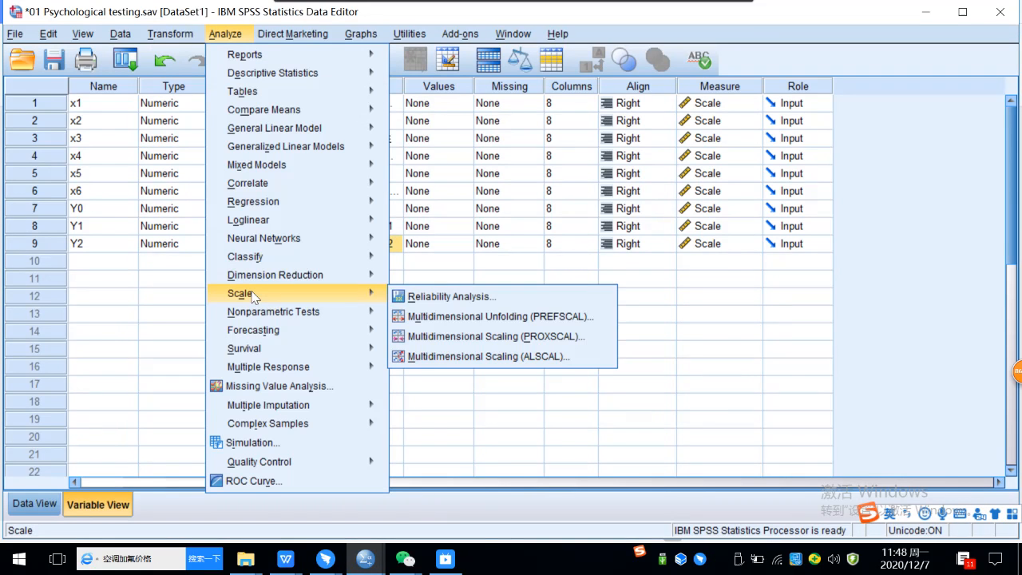
left_click(467, 302)
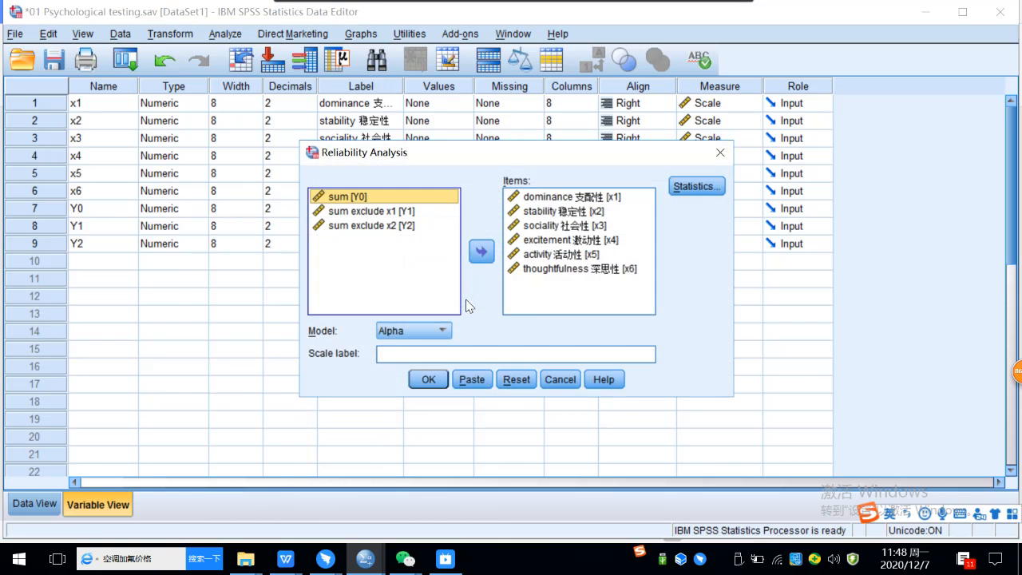
left_click(596, 198)
left_click(484, 253)
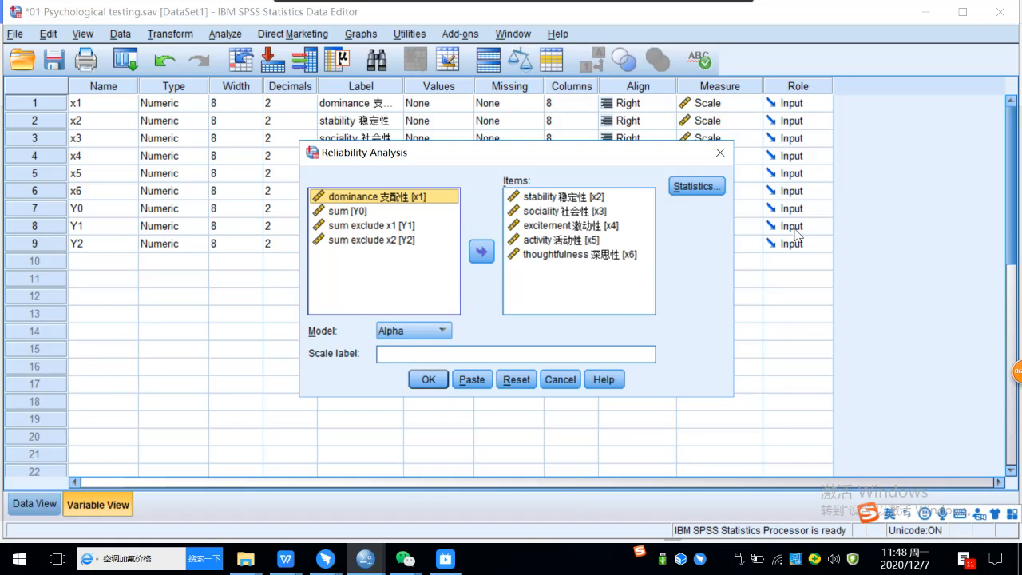
Step: Keep the Scale, Scale if item deleted and inter-item Correlations statistics, and run the reliability analysis without dominance (x1)
left_click(709, 187)
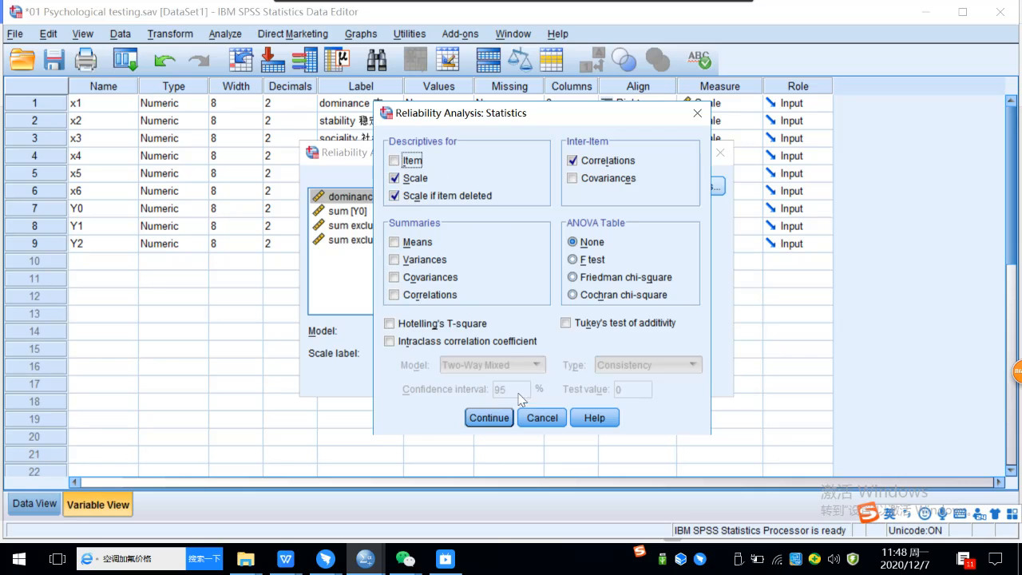
left_click(495, 420)
left_click(435, 379)
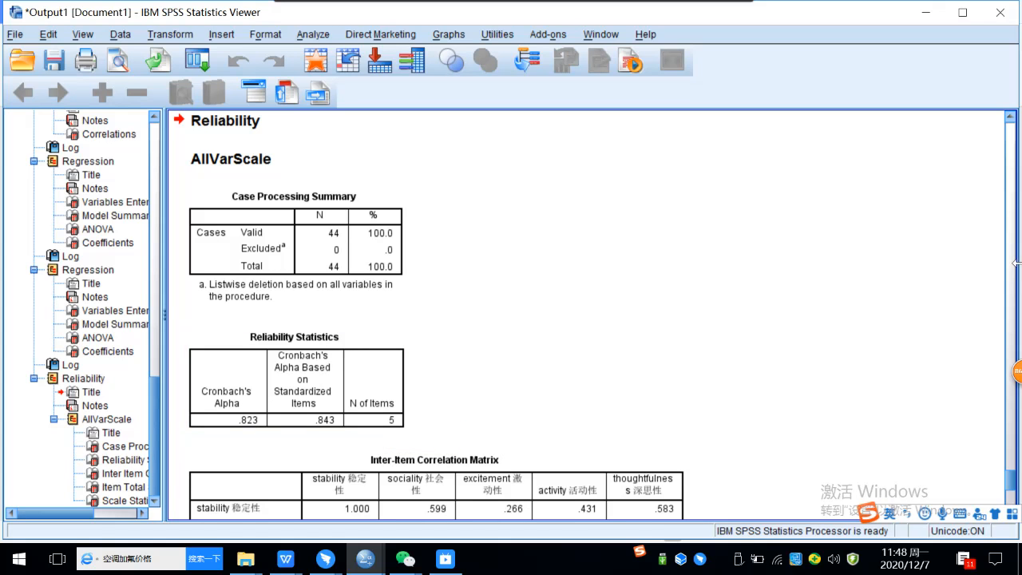
Step: Capture a screenshot of the Reliability Statistics table, send it to the SPSS statistics 2020 group chat in DingTalk, and return to the SPSS output
key("alt+a")
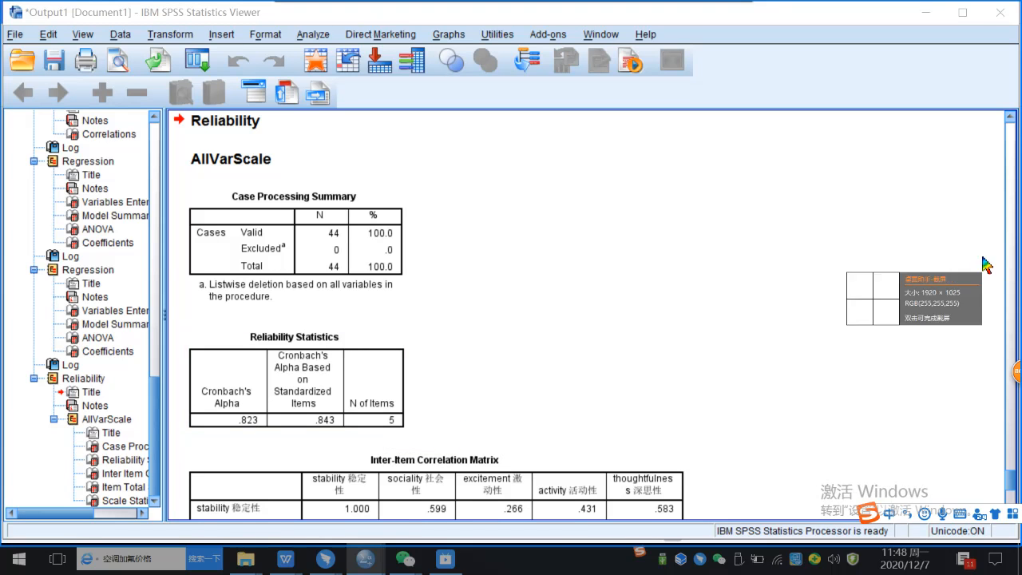
left_click_drag(184, 315, 412, 440)
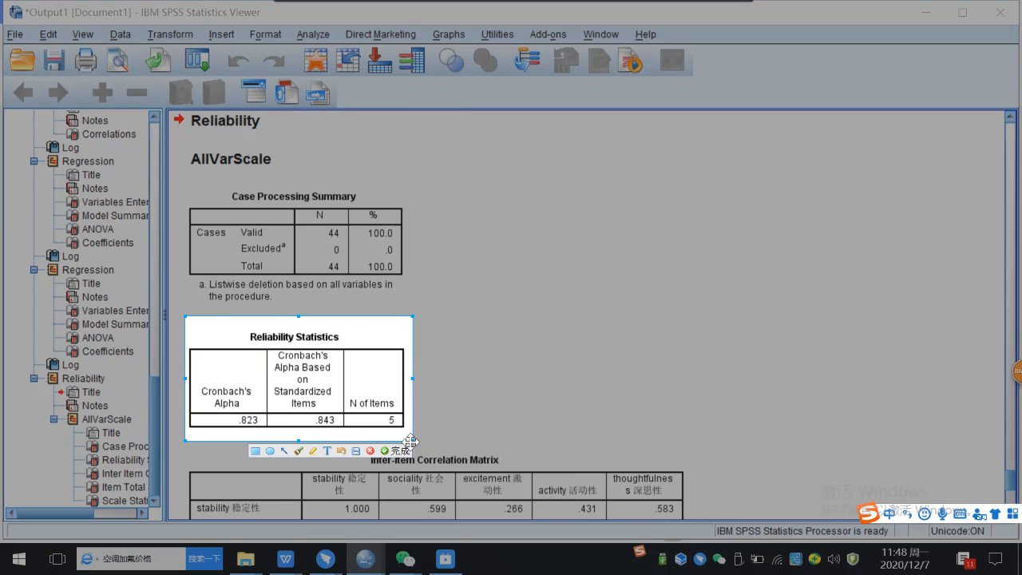
left_click(403, 450)
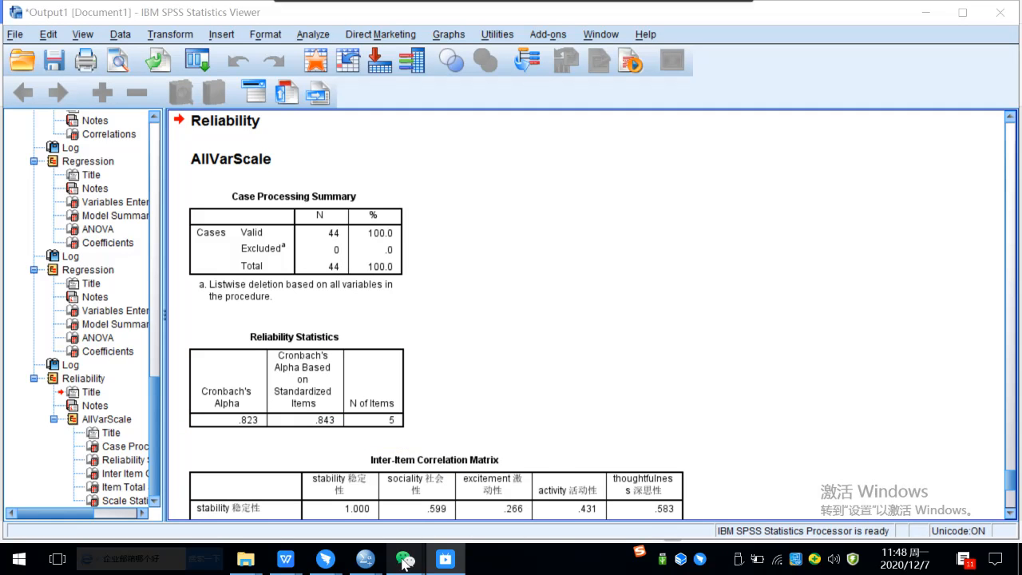
left_click(424, 424)
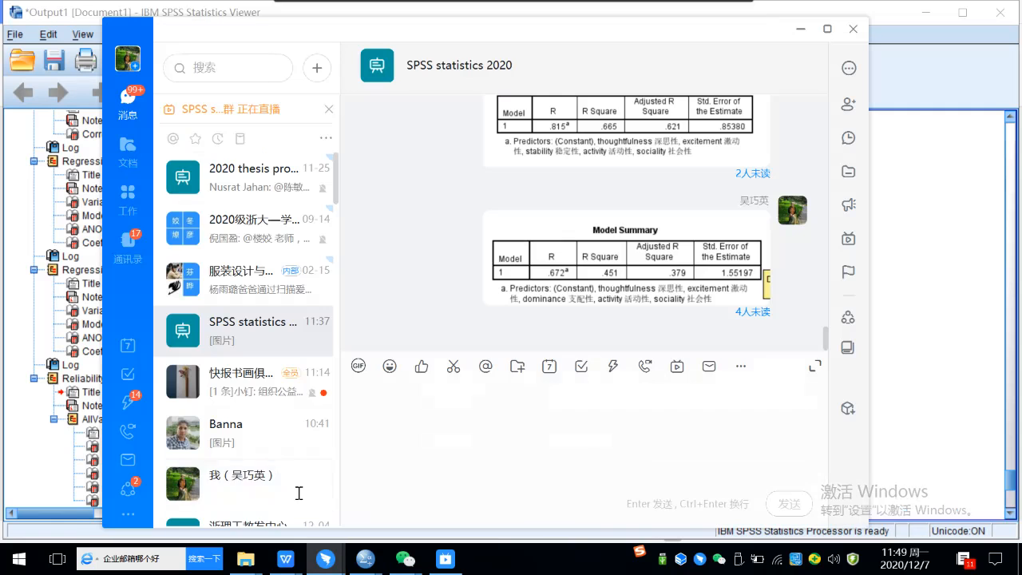
key("ctrl+v")
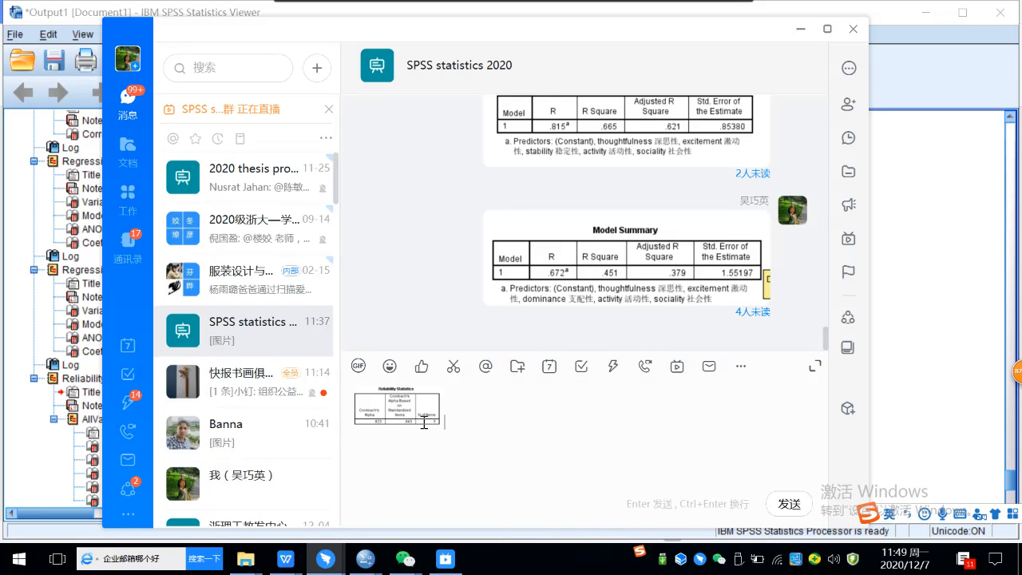
left_click(771, 504)
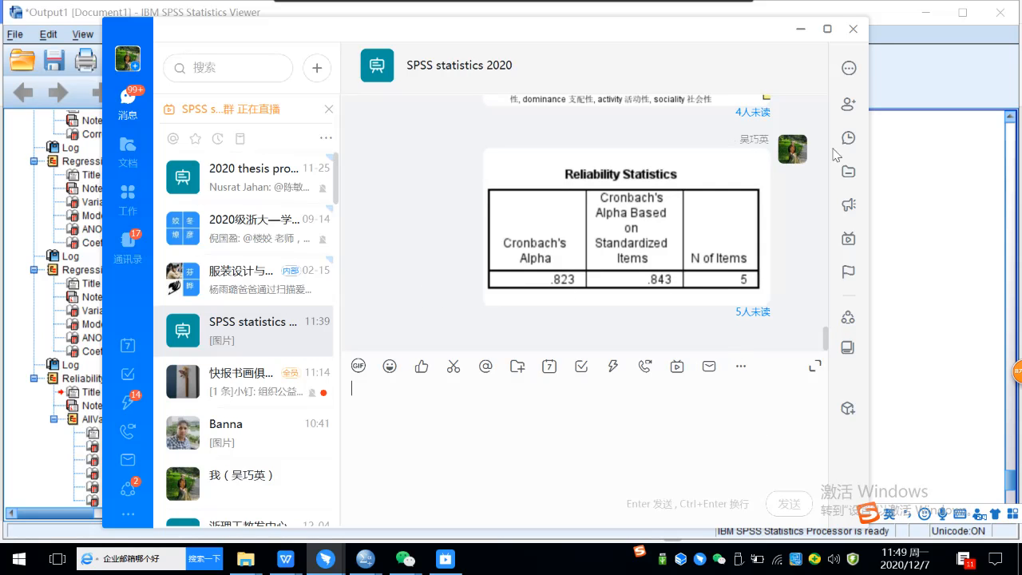
left_click(801, 32)
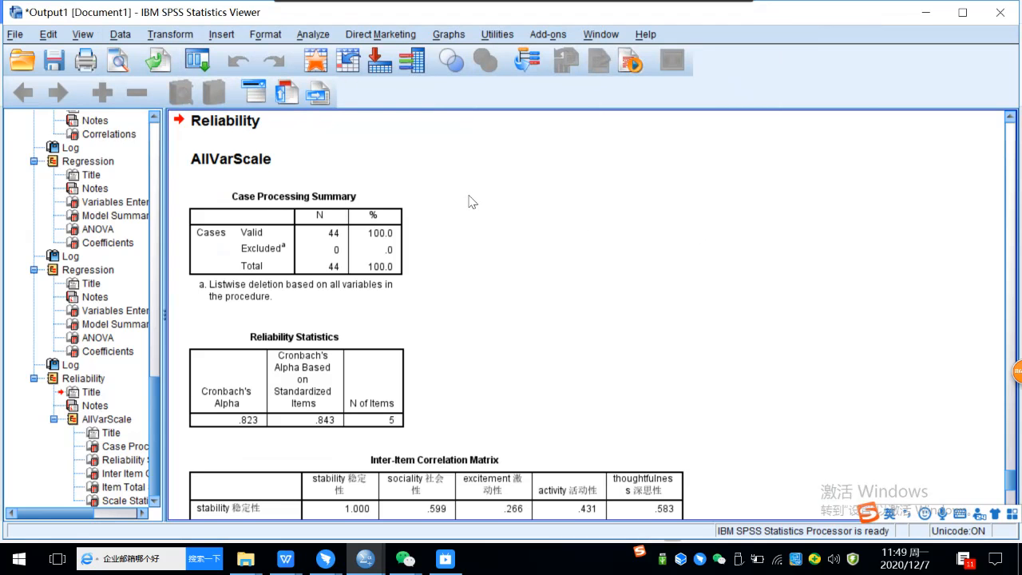
Step: Reopen Reliability Analysis and remove stability (x2) from the items
left_click(314, 34)
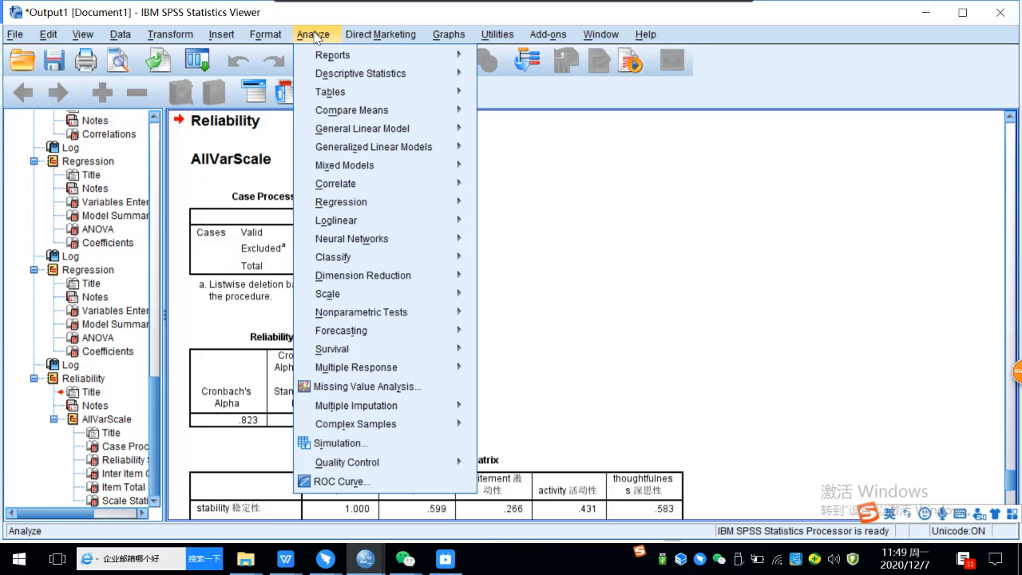
mouse_move(415, 294)
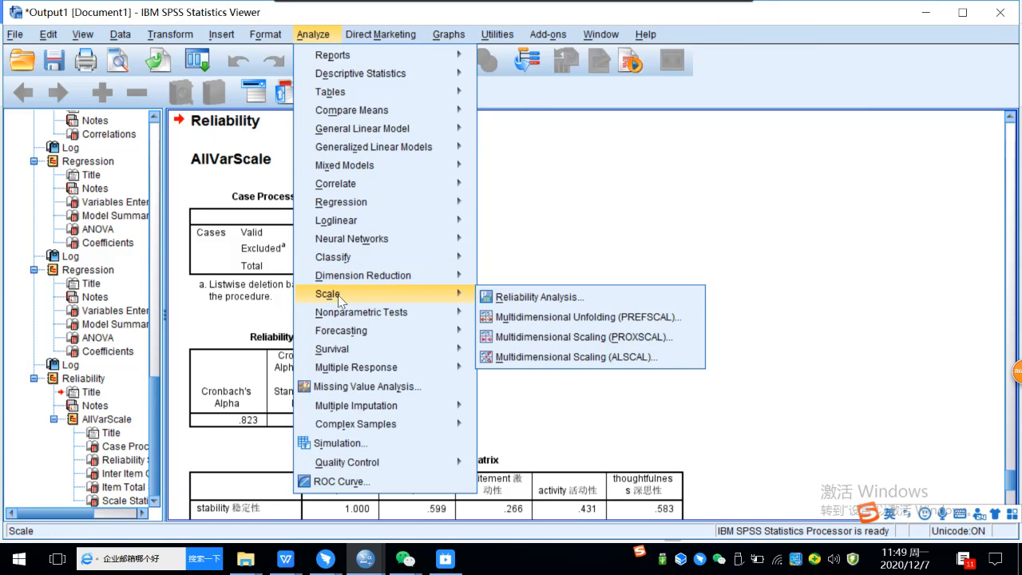
left_click(531, 297)
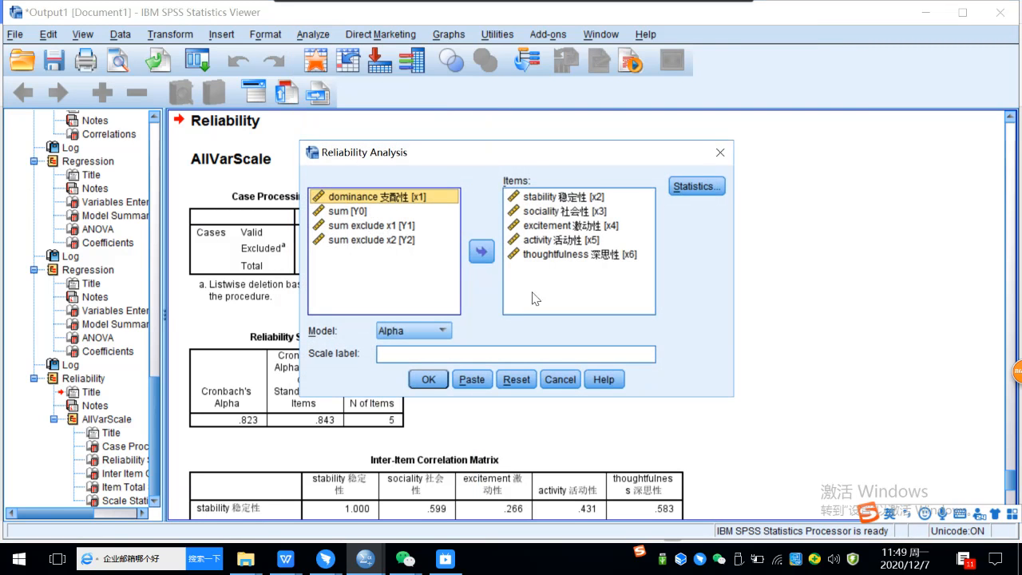
left_click(591, 205)
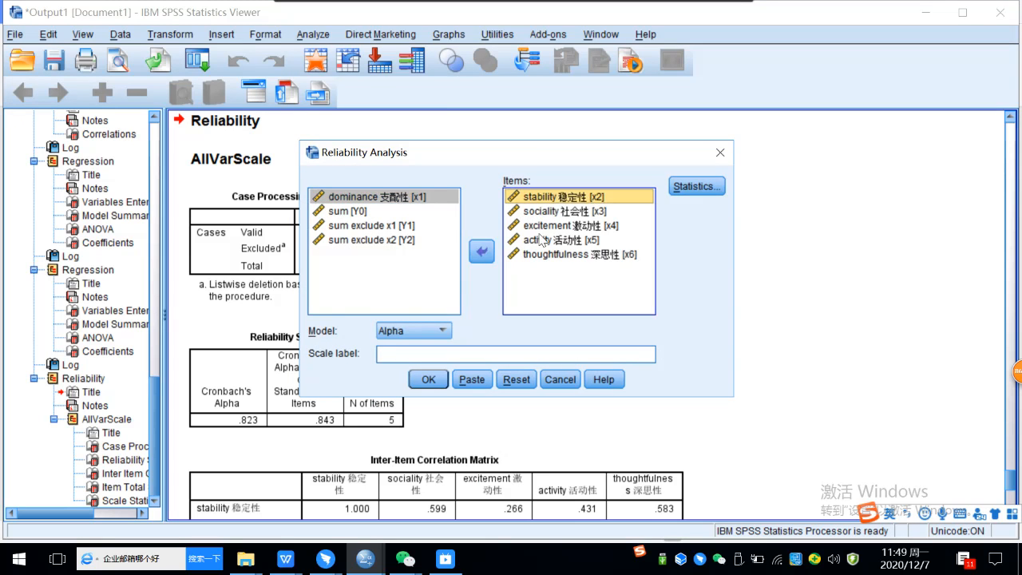
left_click(482, 251)
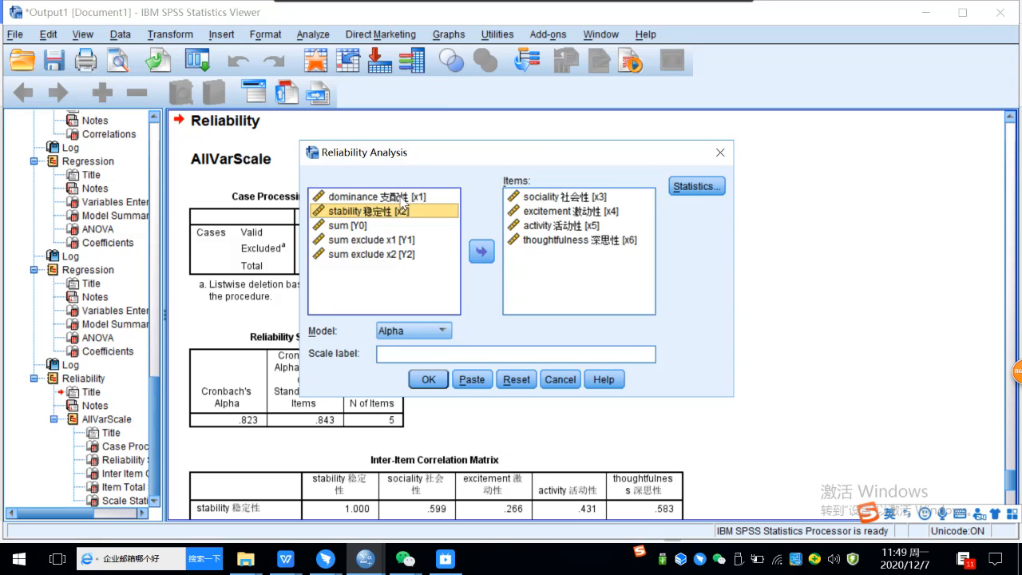
Step: Add dominance (x1) back to the items alongside x3 to x6 and run the reliability analysis without stability (x2)
left_click(404, 198)
left_click(482, 251)
left_click_drag(565, 257, 562, 201)
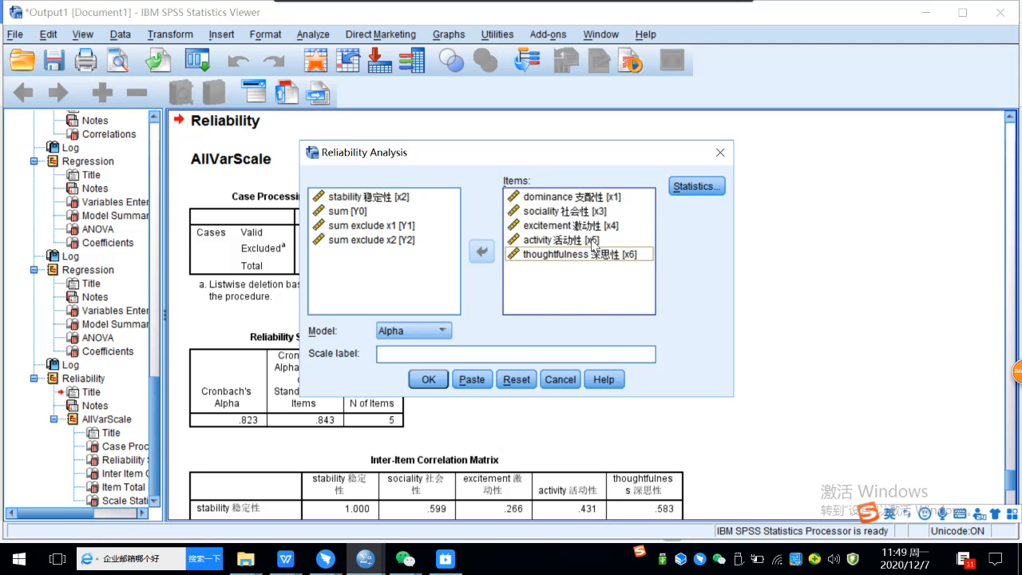
left_click(582, 304)
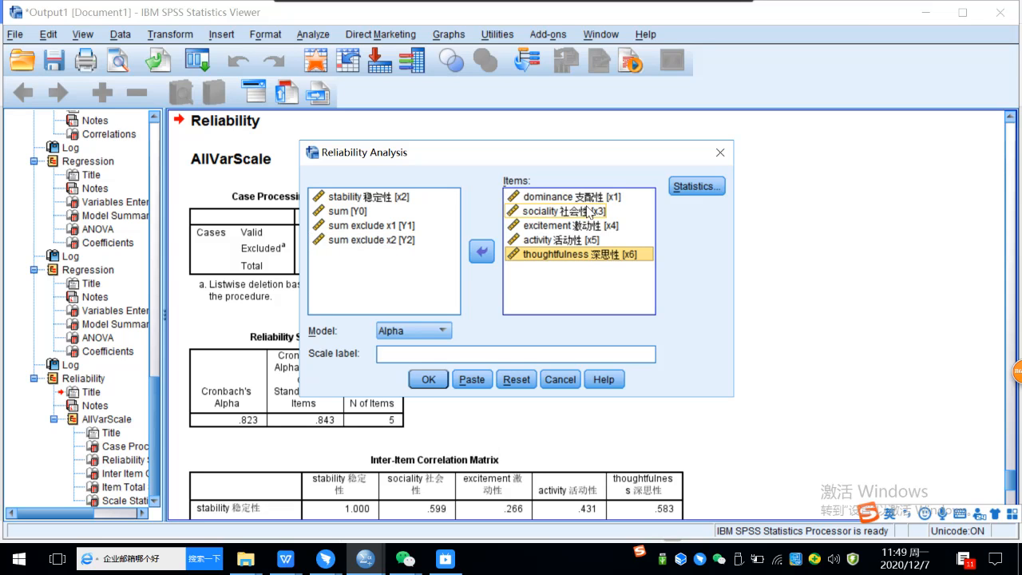
left_click(429, 380)
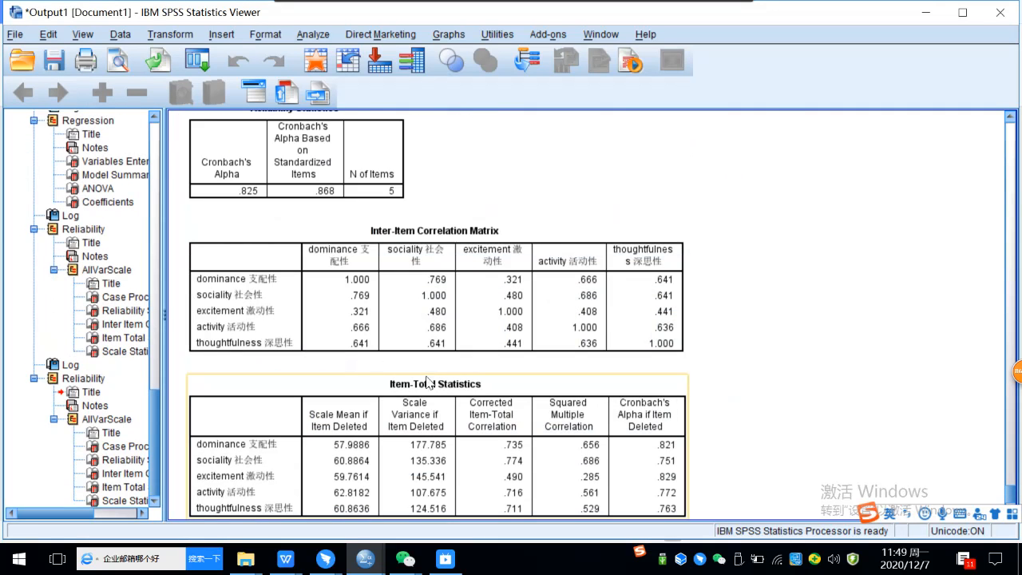
Step: Examine the Cronbach's Alpha in the Reliability Statistics table of the analysis without stability (x2)
scroll(649, 289, "up", 3)
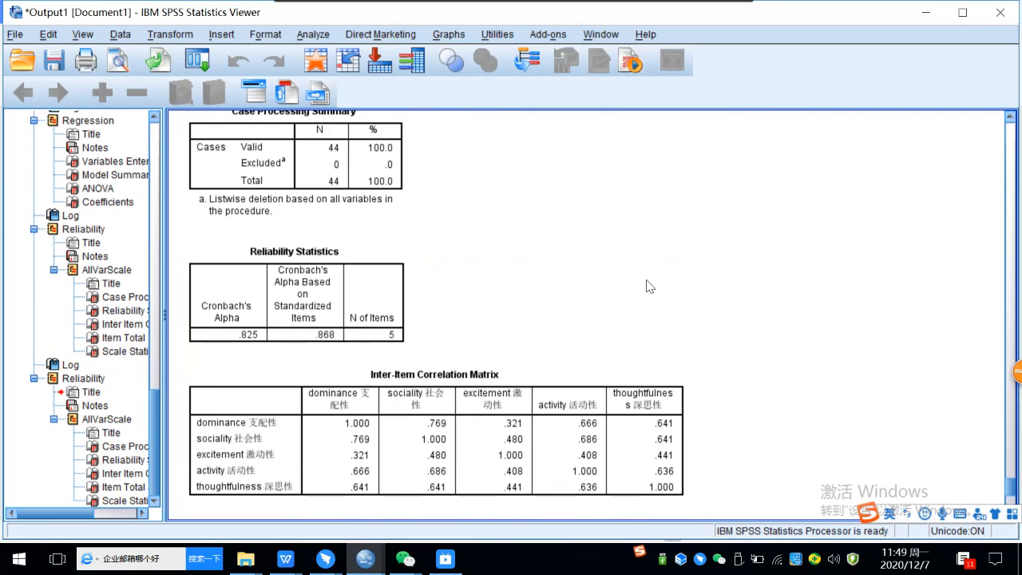
left_click(380, 310)
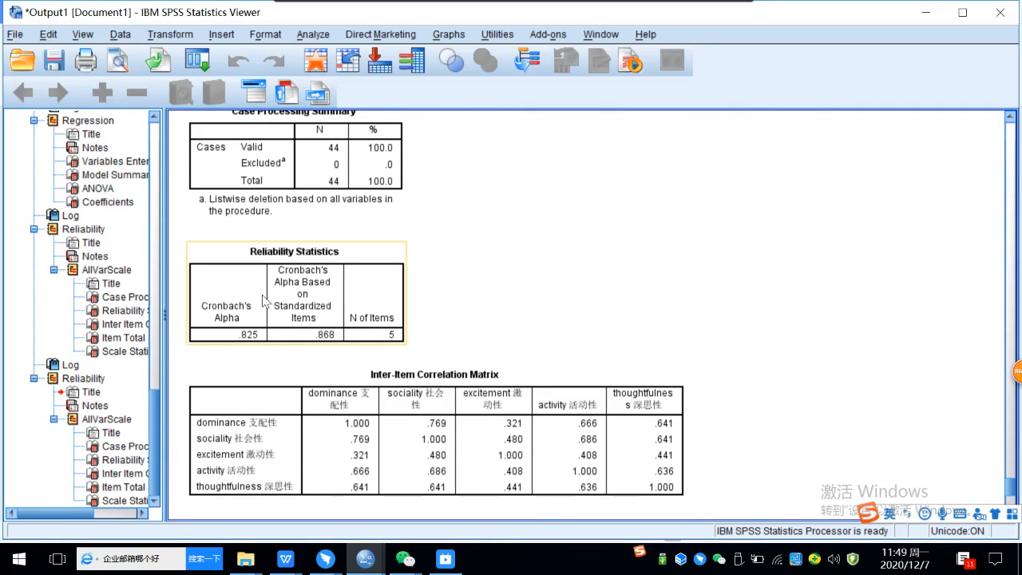
left_click(449, 316)
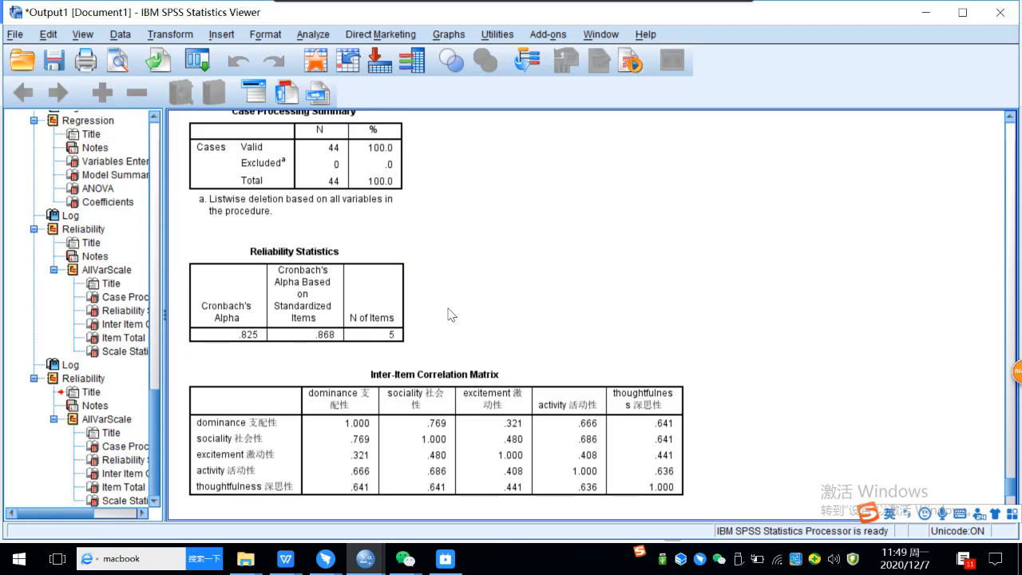
left_click(405, 289)
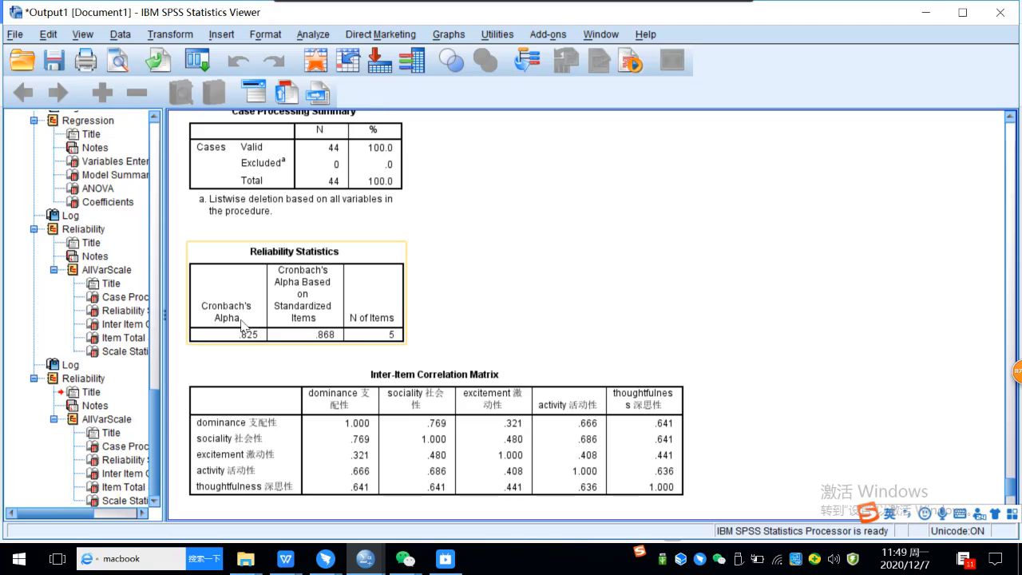
Step: Capture a screenshot of the Reliability Statistics table from the run without stability (x2) to the clipboard
left_click(252, 351)
left_click(251, 343)
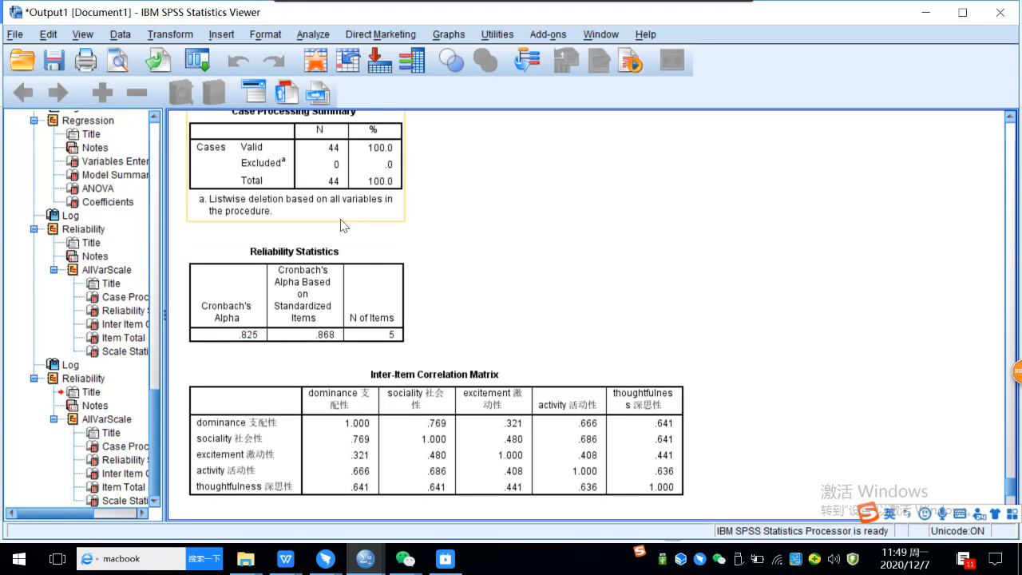
left_click(542, 277)
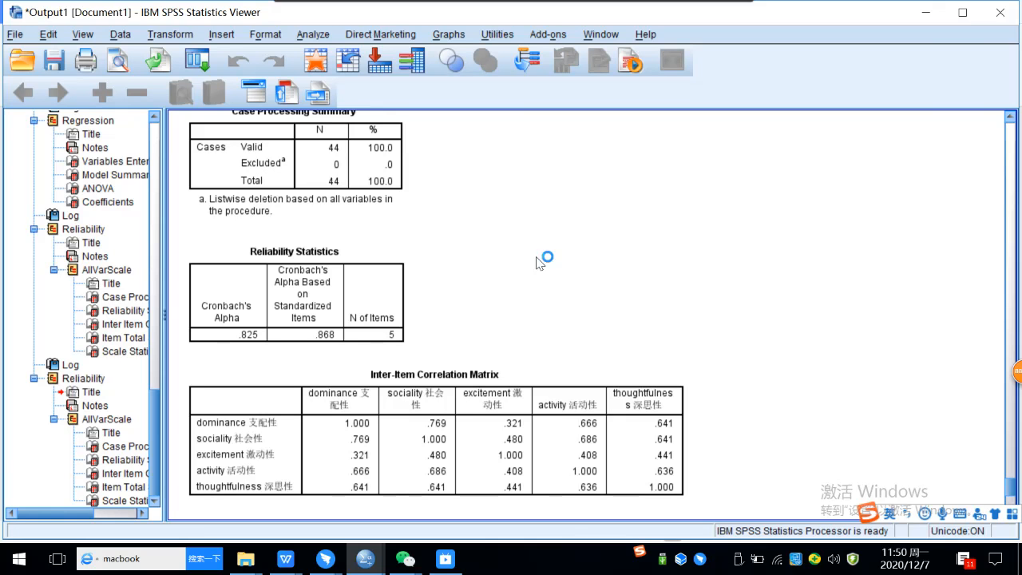
key("ctrl+alt+a")
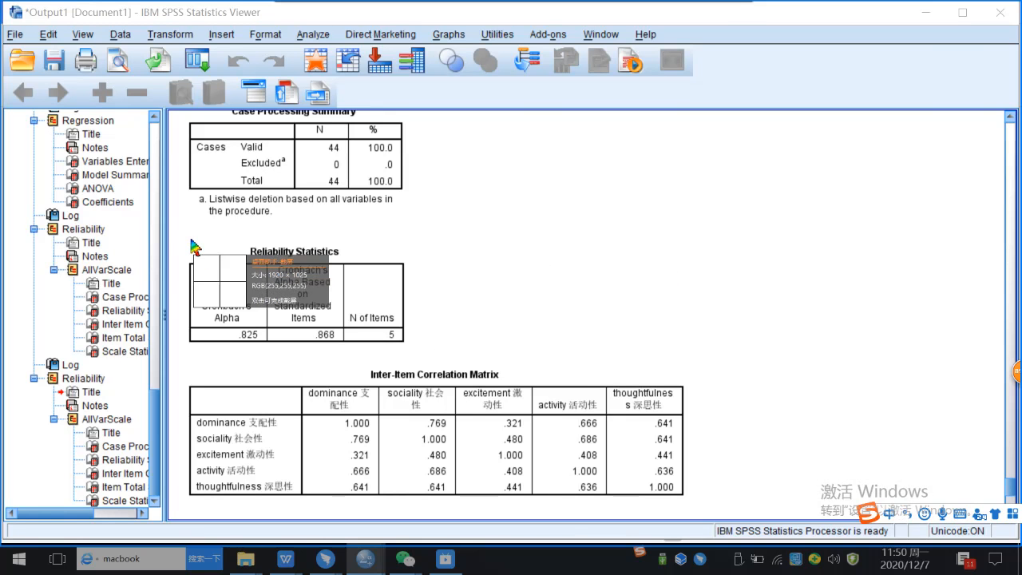
left_click_drag(175, 235, 421, 349)
left_click(416, 363)
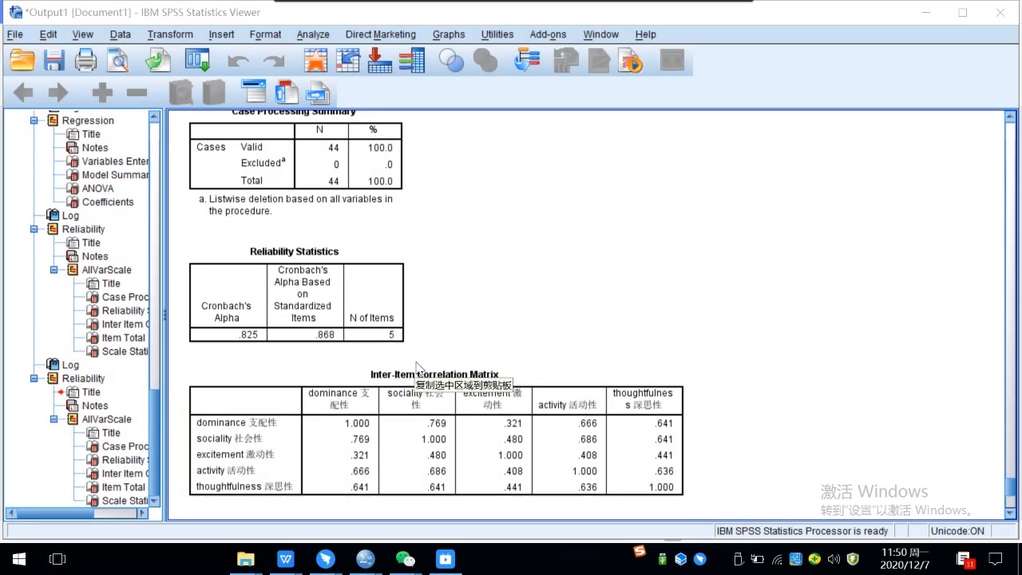
Step: Switch to DingTalk and send the captured Reliability Statistics table to the SPSS statistics 2020 group chat
mouse_move(328, 563)
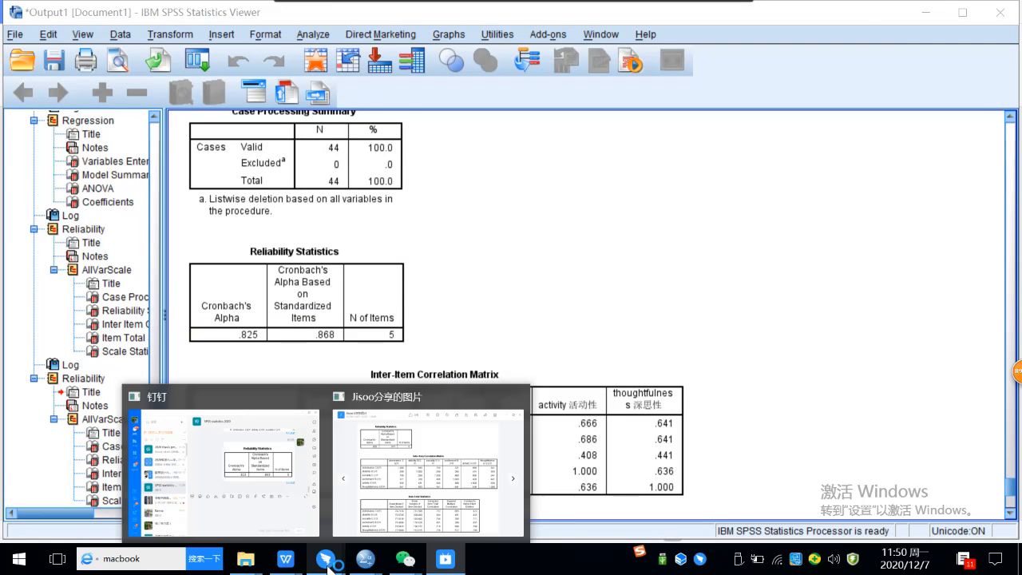
left_click(220, 471)
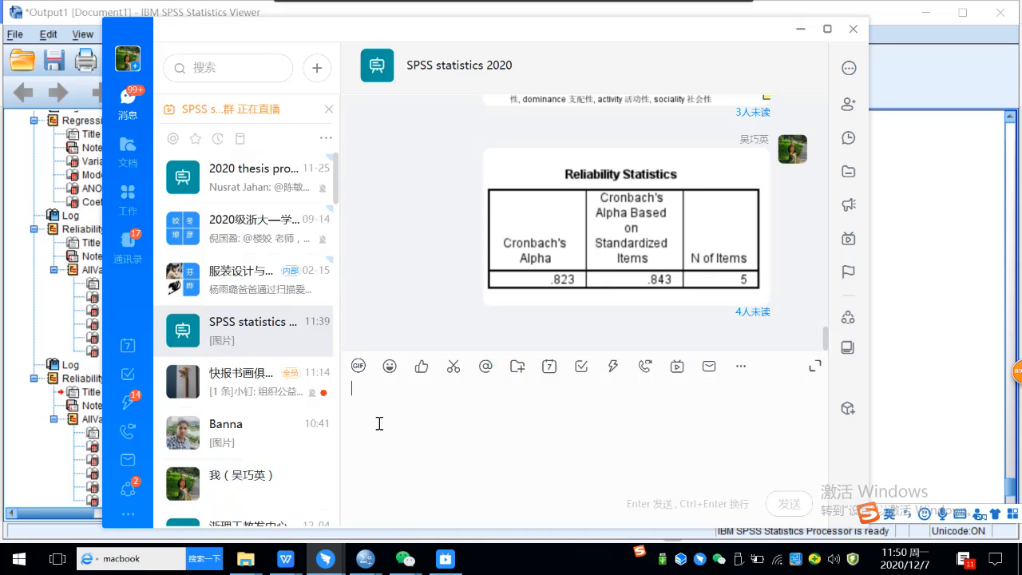
key("ctrl+v")
left_click(788, 503)
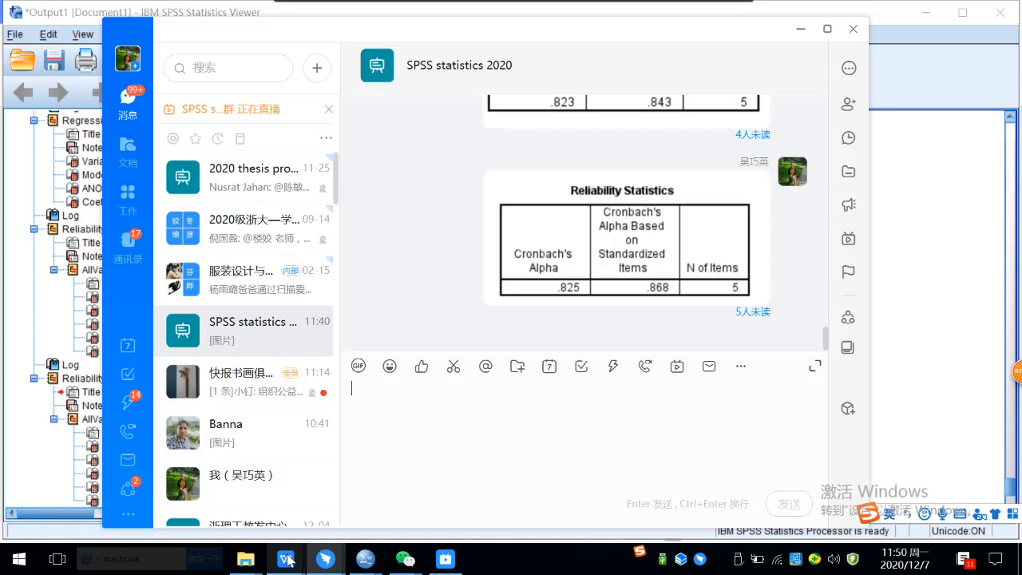
Step: Switch to the lecture 11 document in WPS Writer and review the written analyses of the Reliability Statistics and Item-Total Statistics tables
mouse_move(288, 559)
left_click(452, 488)
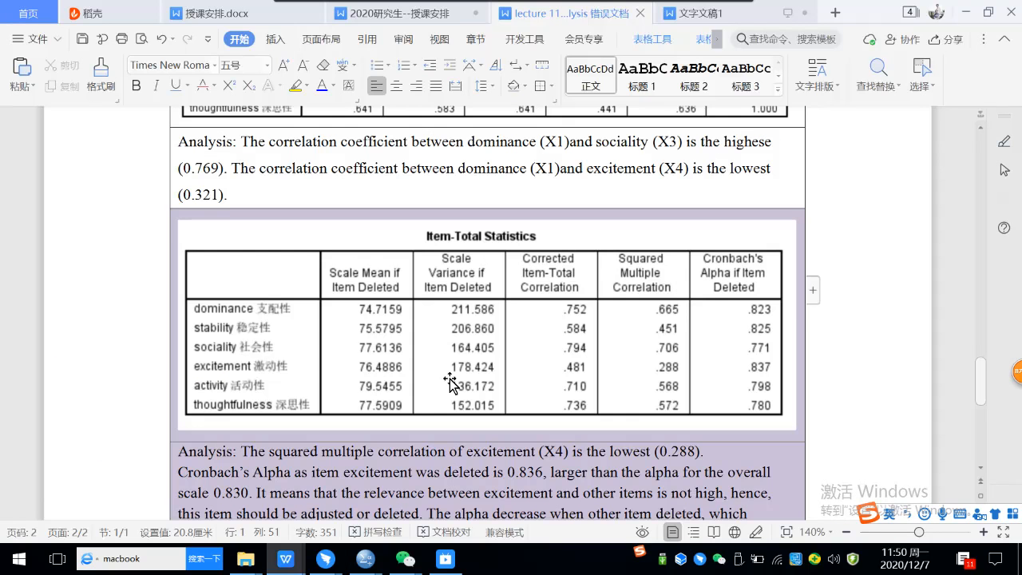
left_click(508, 452)
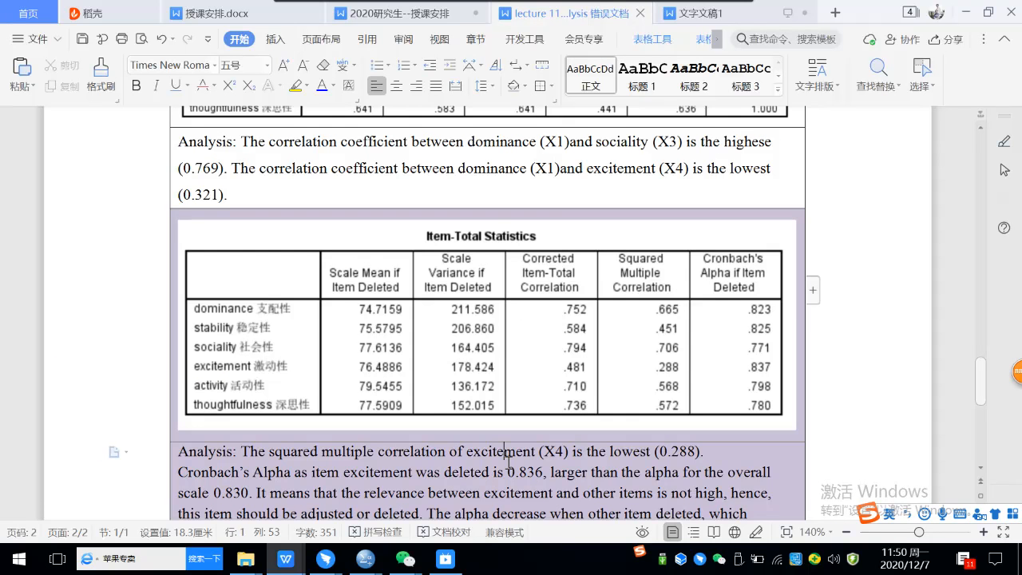
scroll(508, 460, "up", 8)
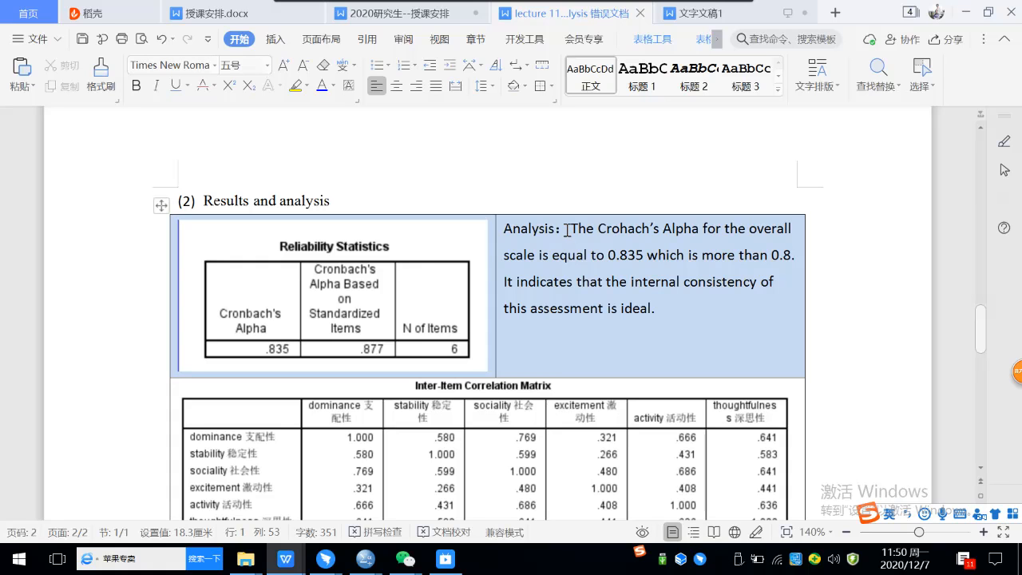
left_click_drag(569, 229, 657, 302)
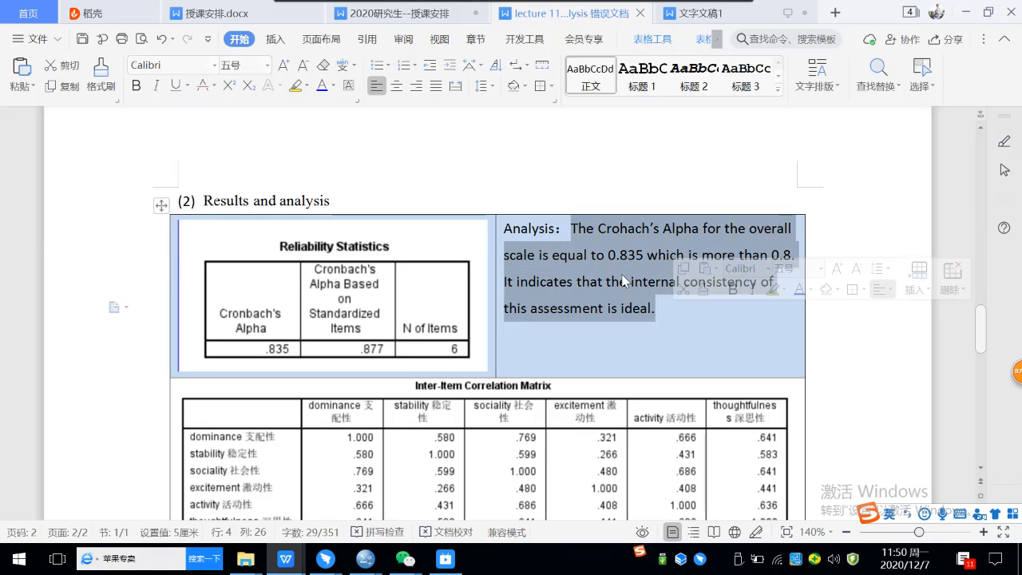
scroll(607, 314, "down", 10)
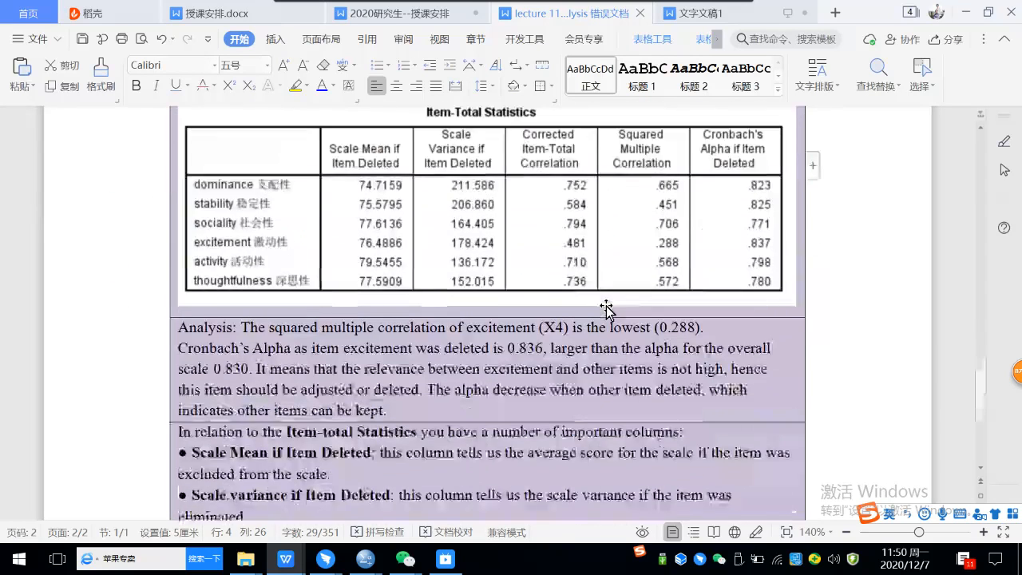
left_click_drag(241, 245, 460, 324)
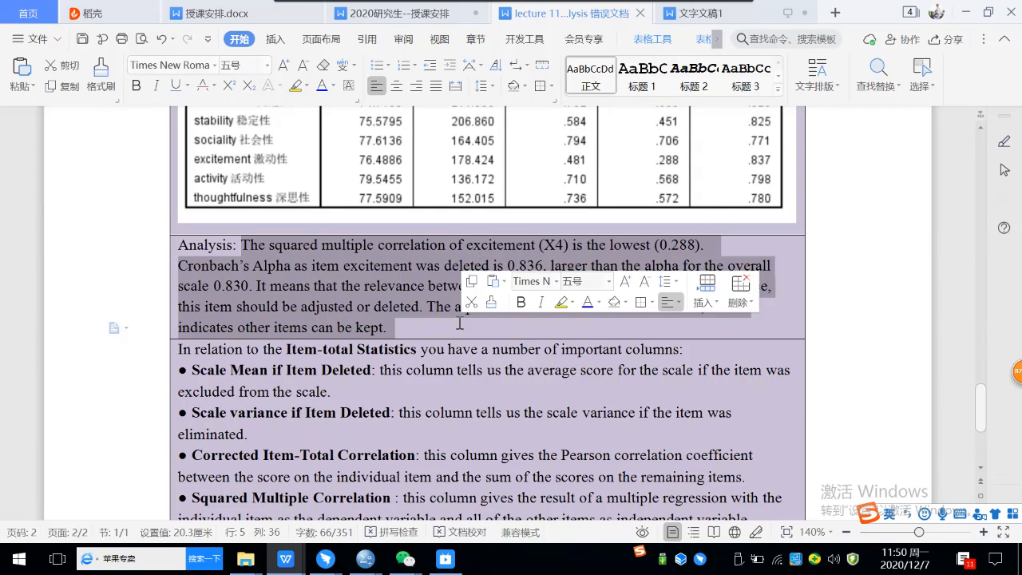
left_click(390, 320)
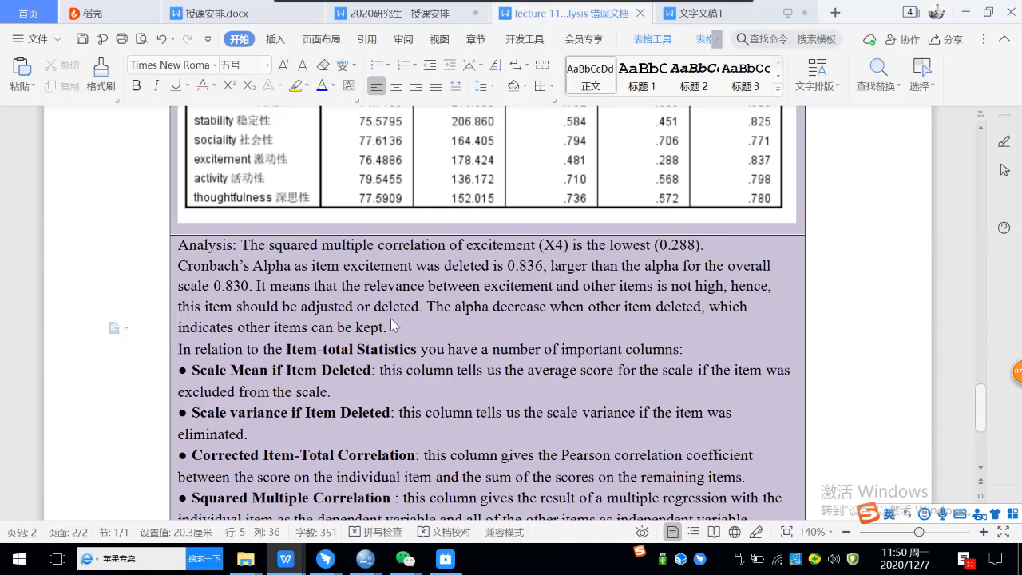